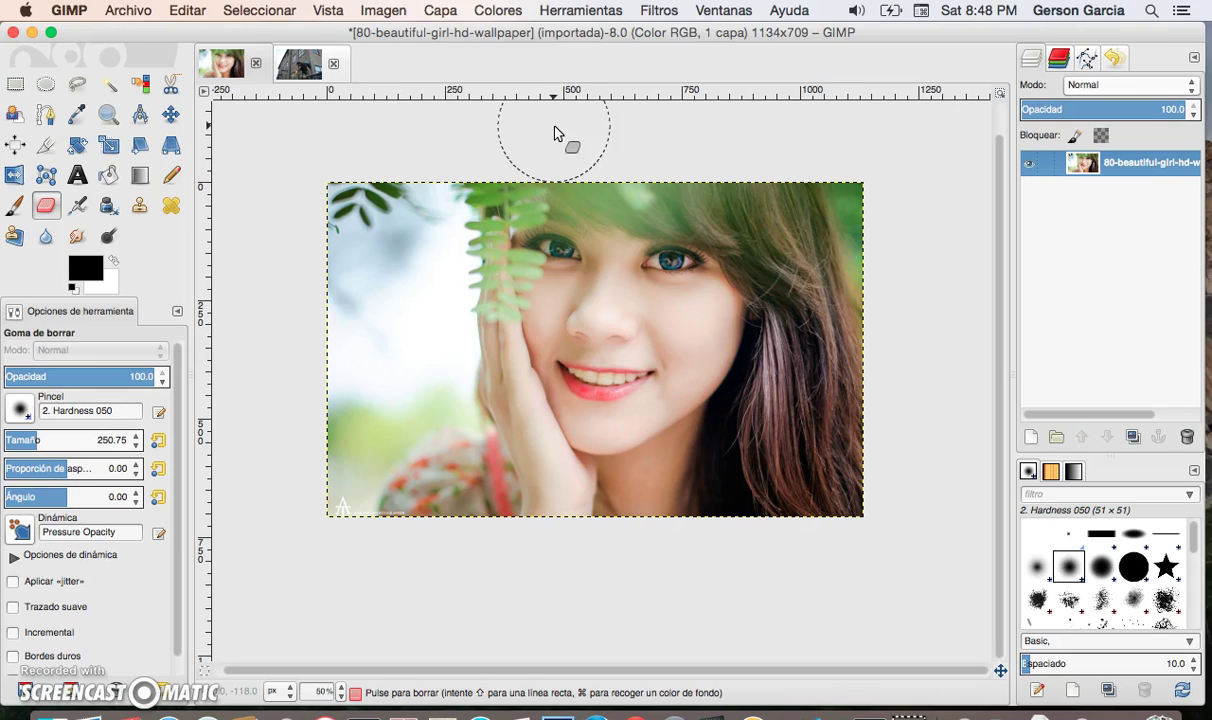
- Switch between the building photo and portrait tabs, settling on the portrait wallpaper
left_click(301, 67)
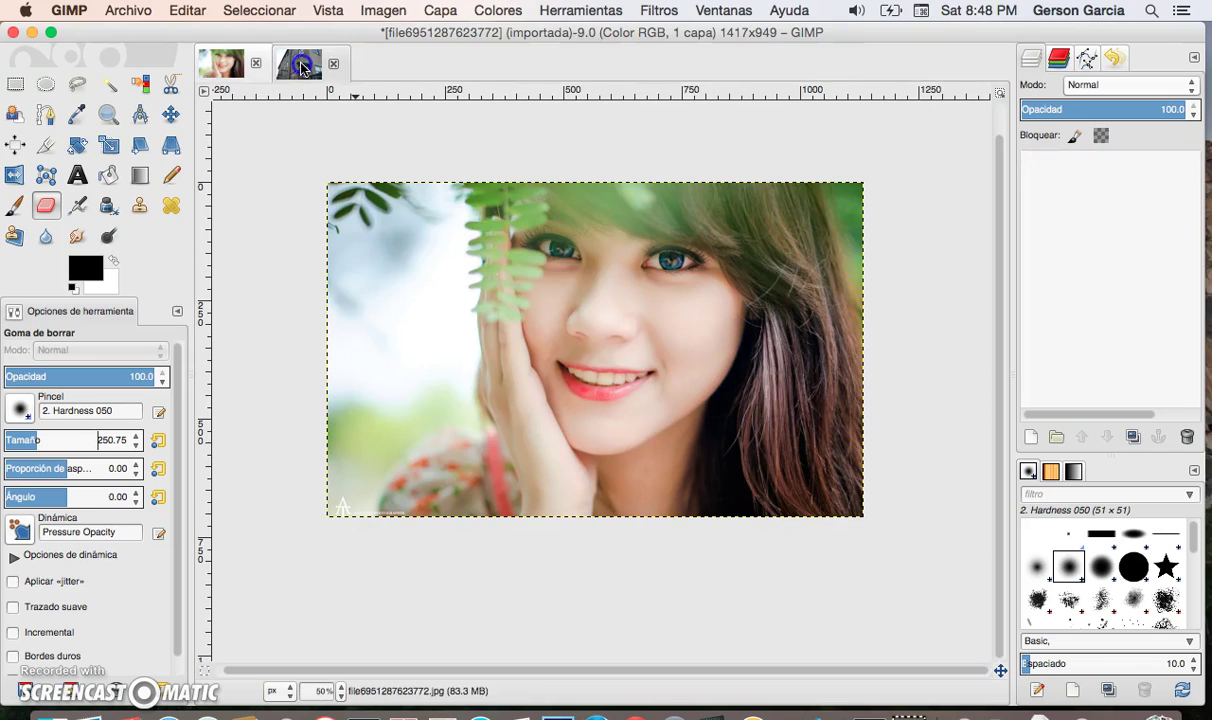
left_click(221, 62)
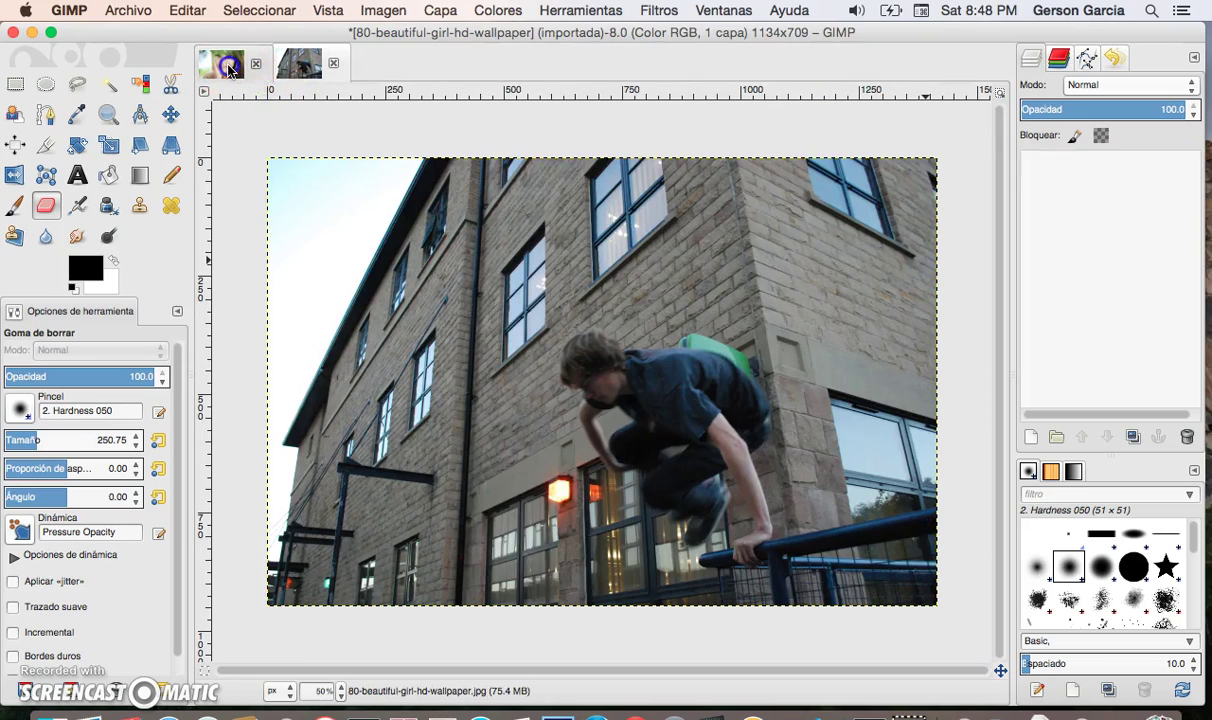
left_click(293, 65)
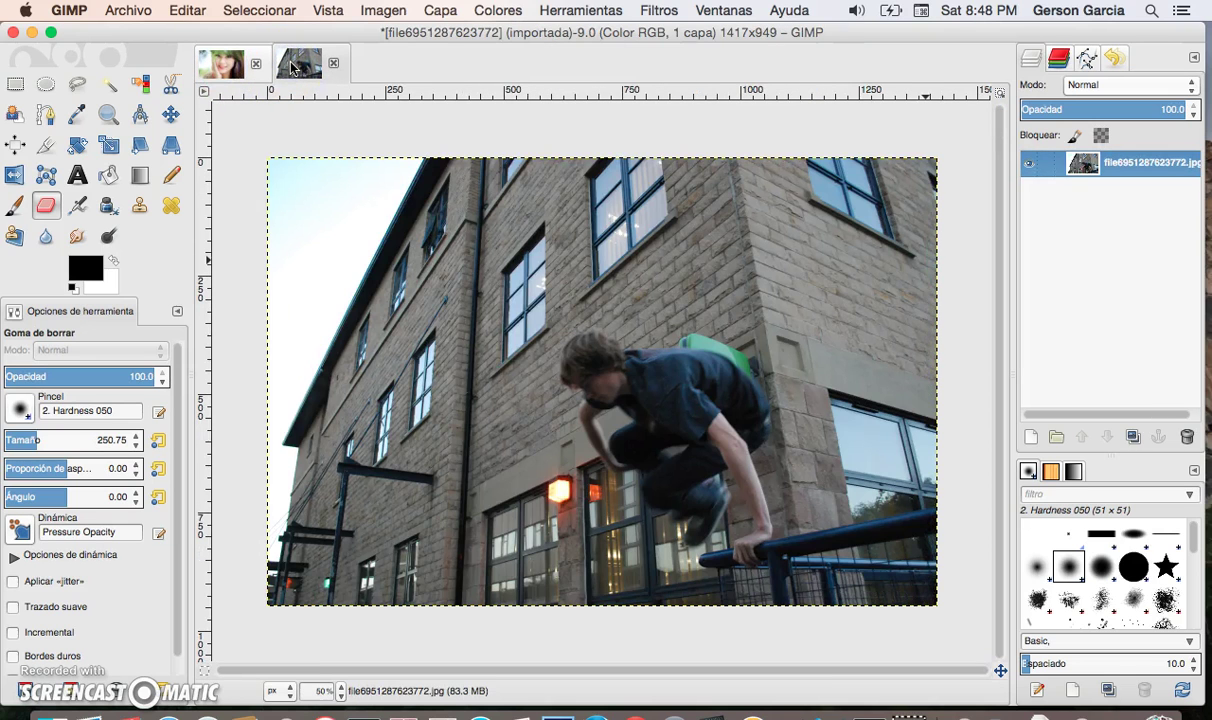
left_click(222, 62)
left_click(291, 73)
left_click(225, 72)
left_click(291, 74)
left_click(222, 66)
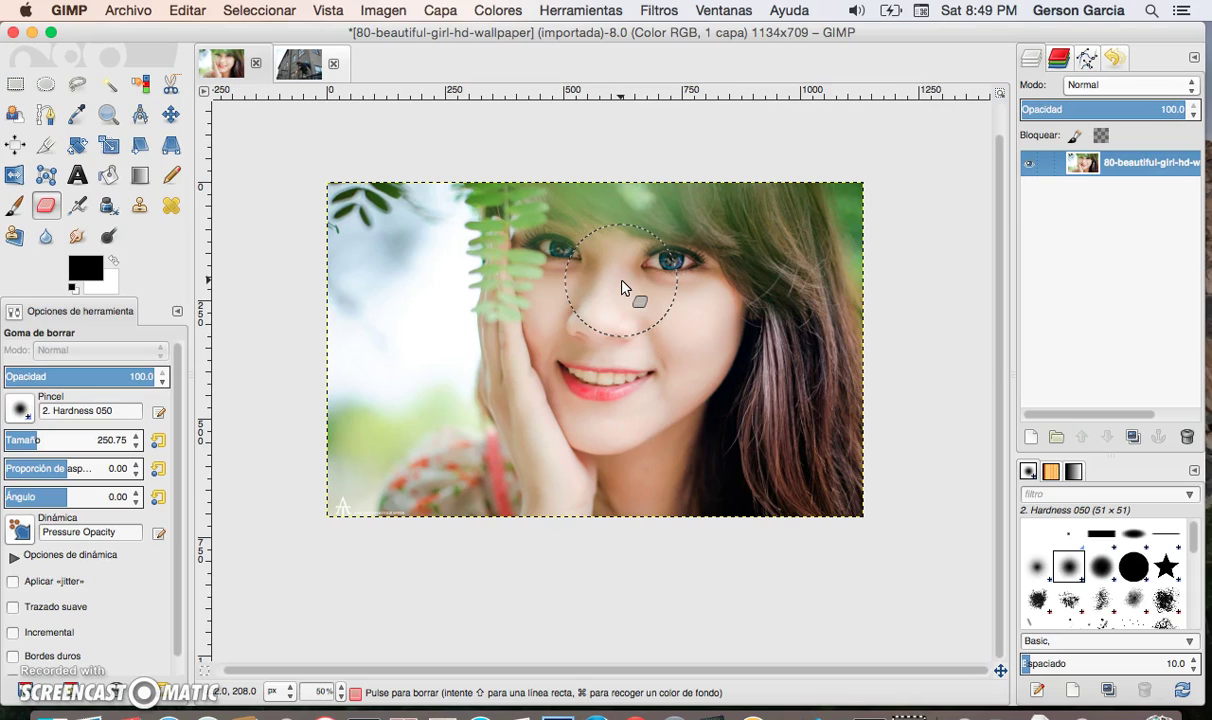
- Soften the wallpaper's right edge with the 250.75 Eraser
left_click(650, 255)
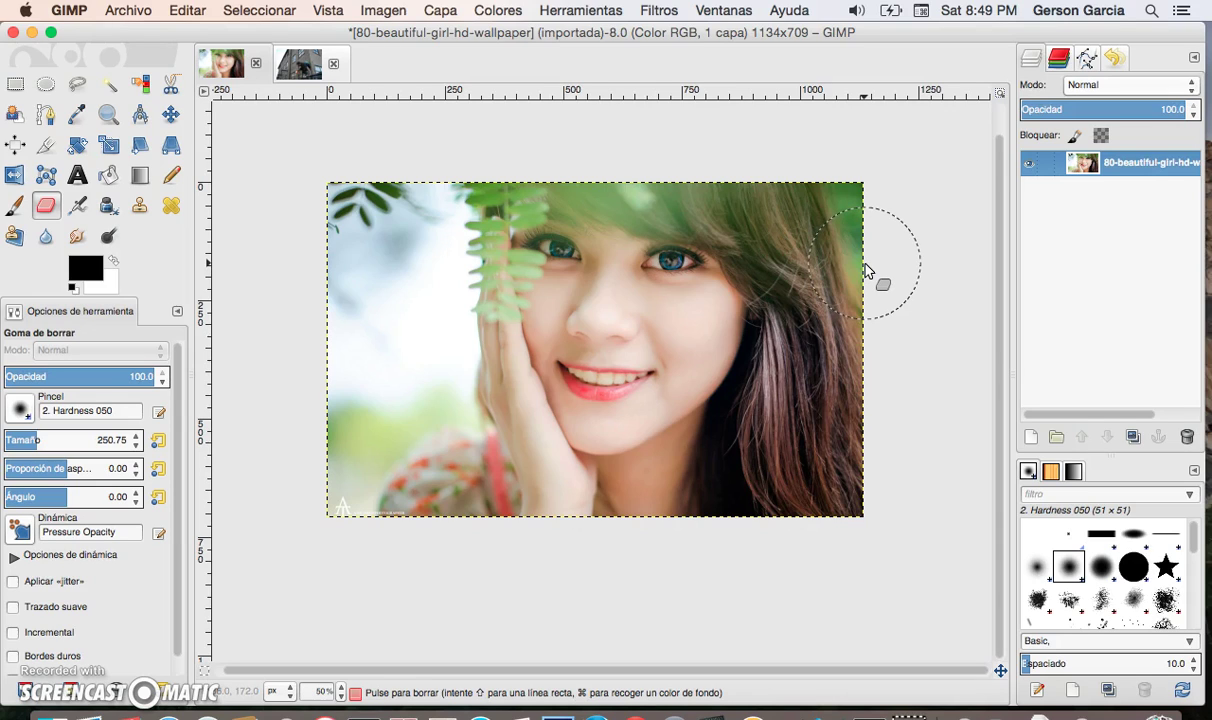
left_click(892, 268)
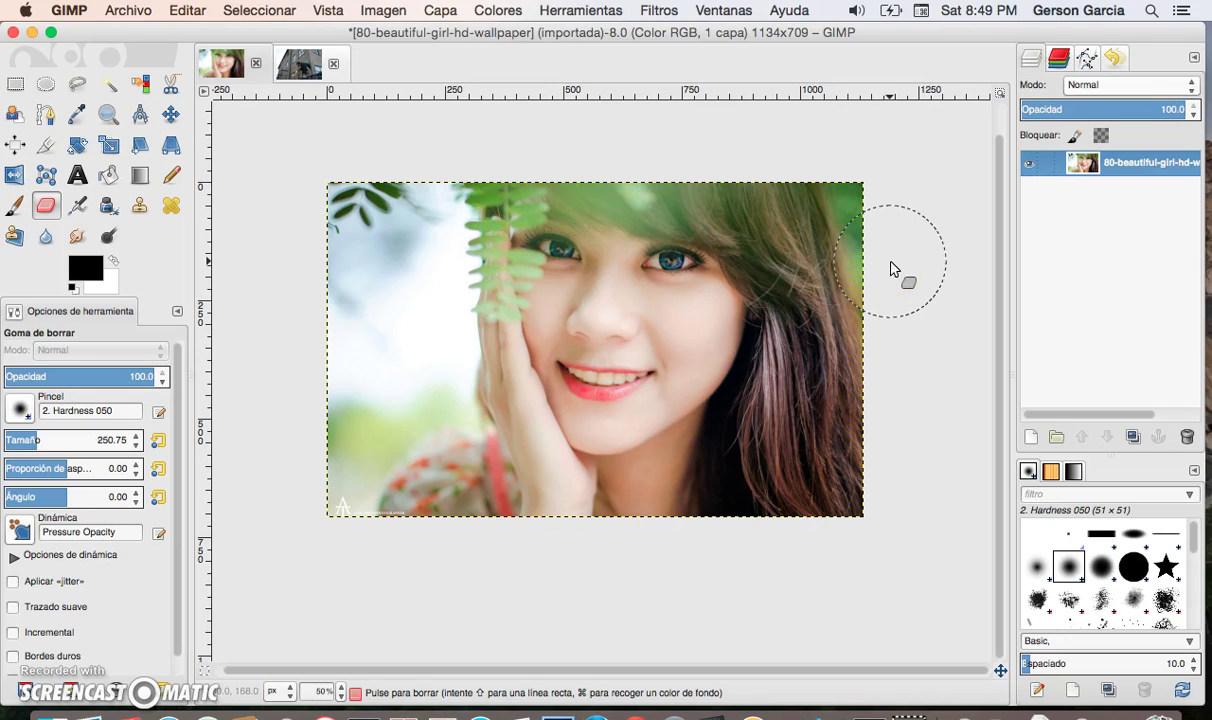
left_click(940, 280)
left_click(1079, 435)
left_click(830, 278)
left_click(420, 372)
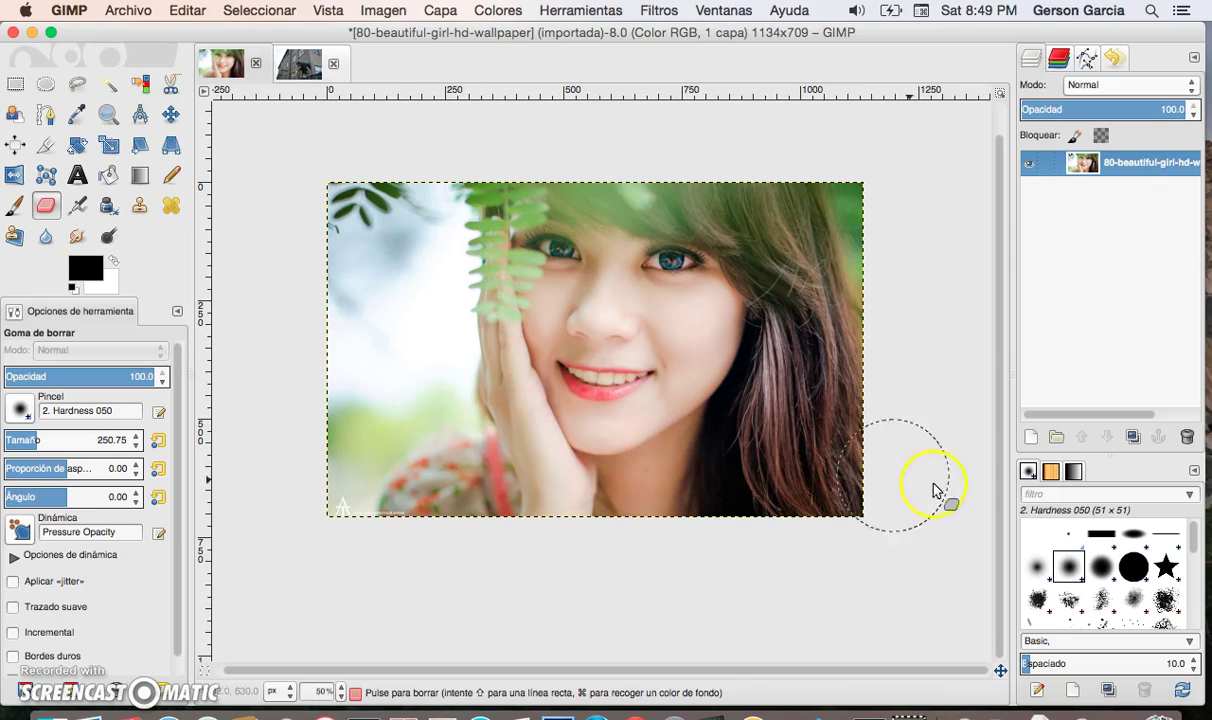
- Add a transparent layer and set the foreground colour to bright red
left_click(1028, 438)
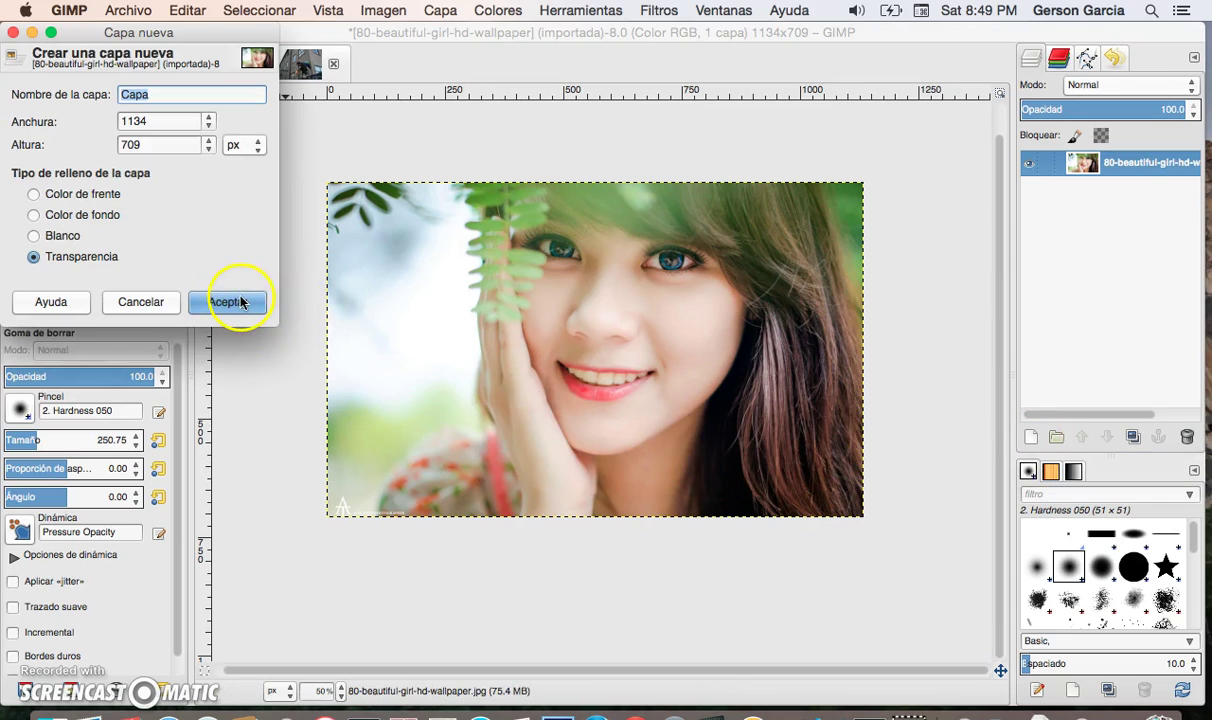
left_click(241, 303)
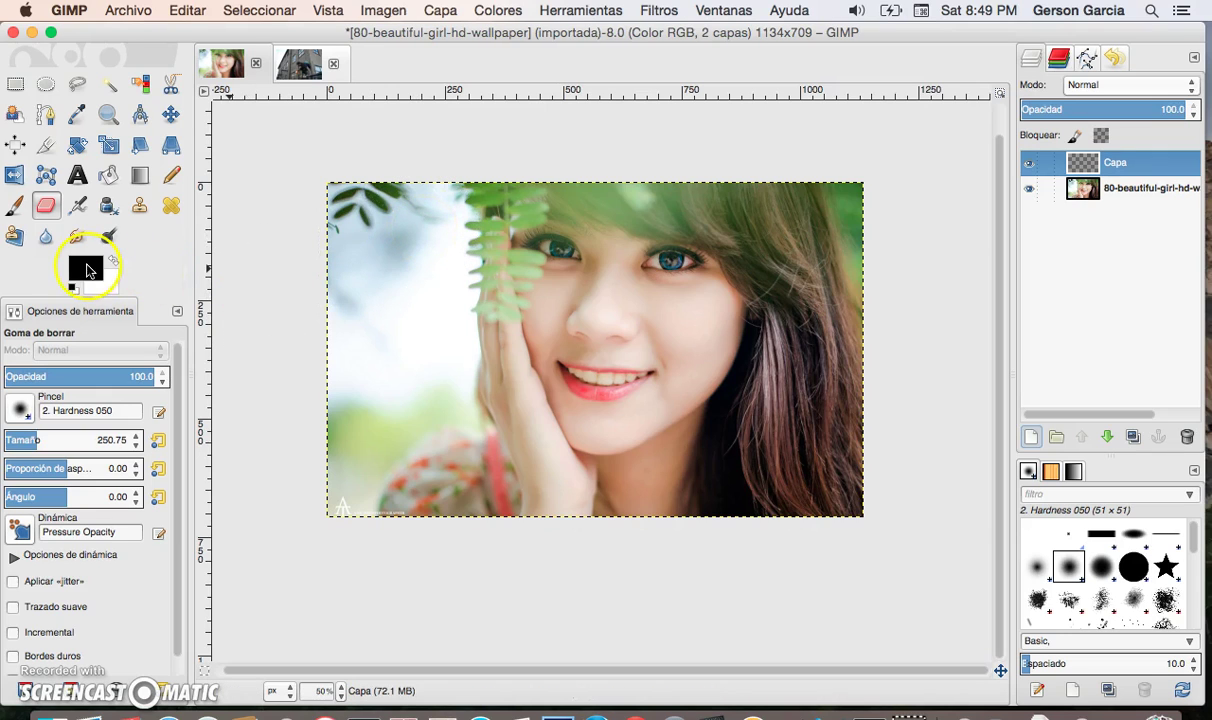
left_click(88, 267)
left_click(153, 93)
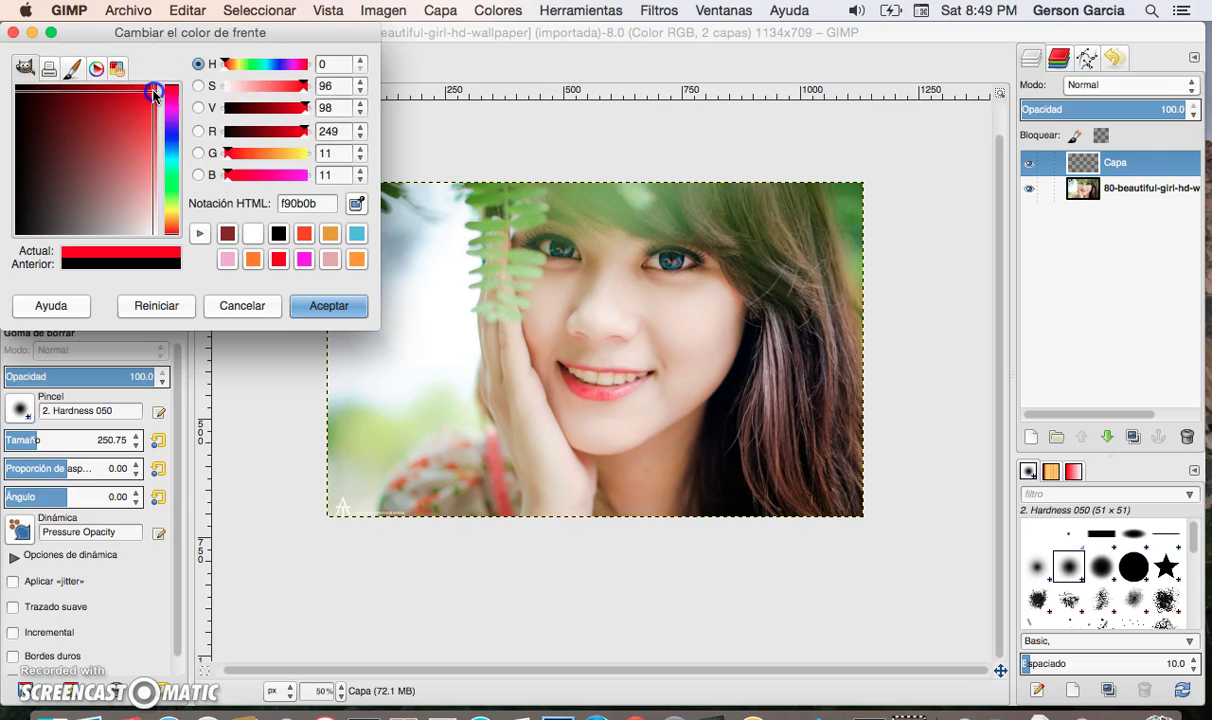
left_click(326, 306)
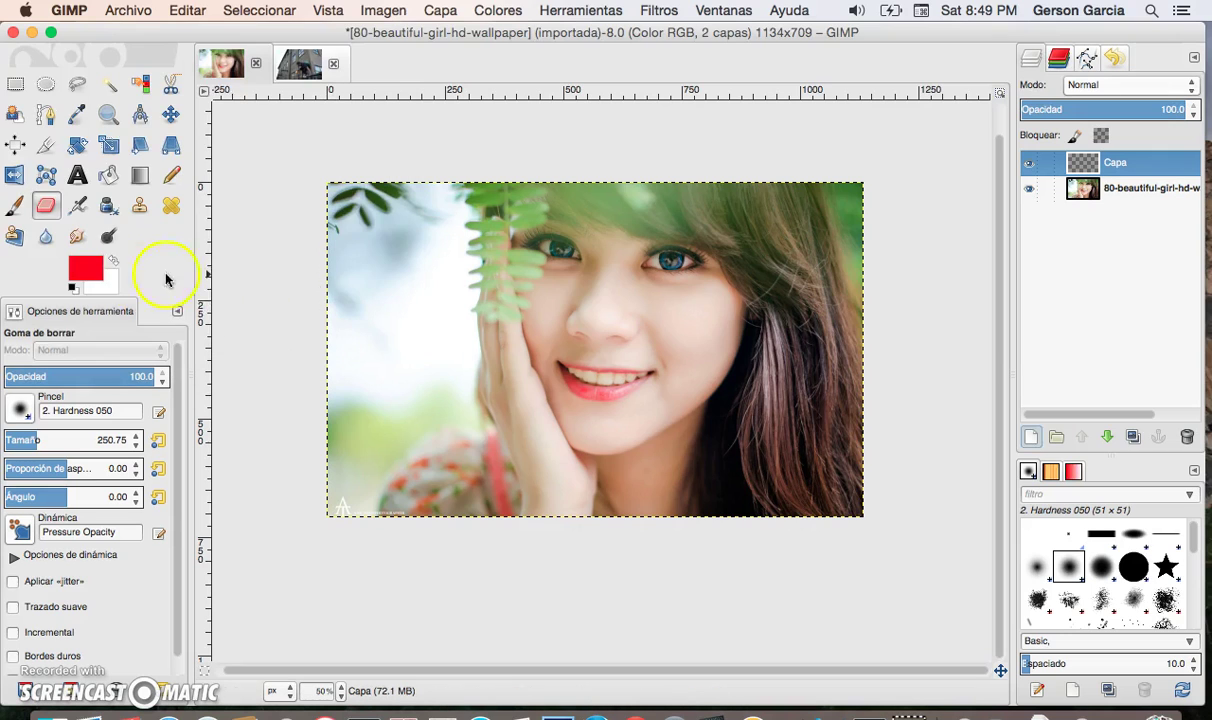
- Set the background colour to dark red 681a1a and select the linear Blend tool
left_click(115, 278)
left_click(252, 234)
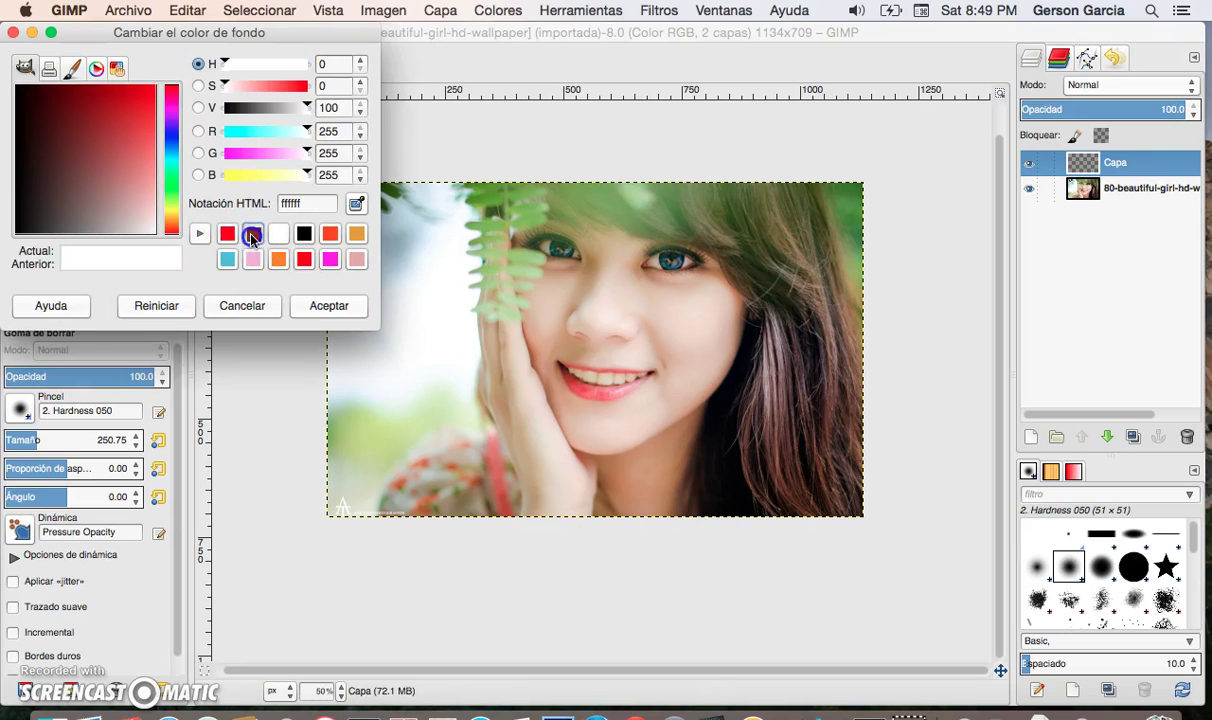
left_click(74, 128)
left_click(322, 306)
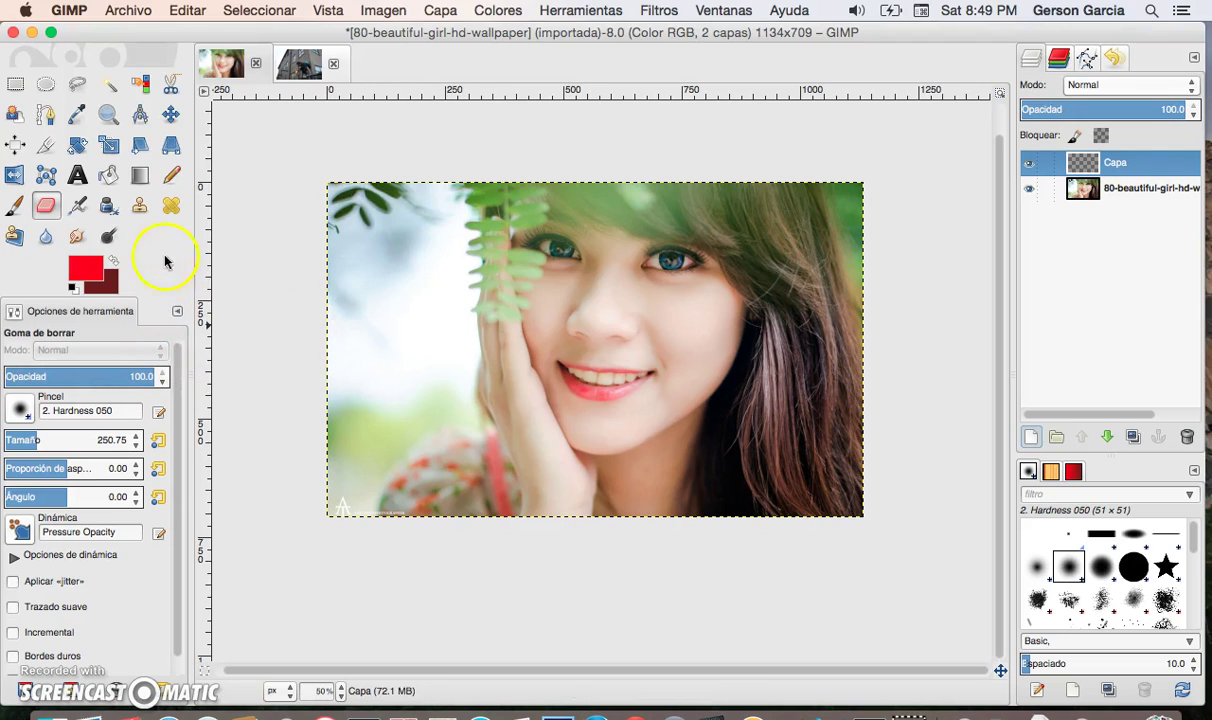
left_click(141, 177)
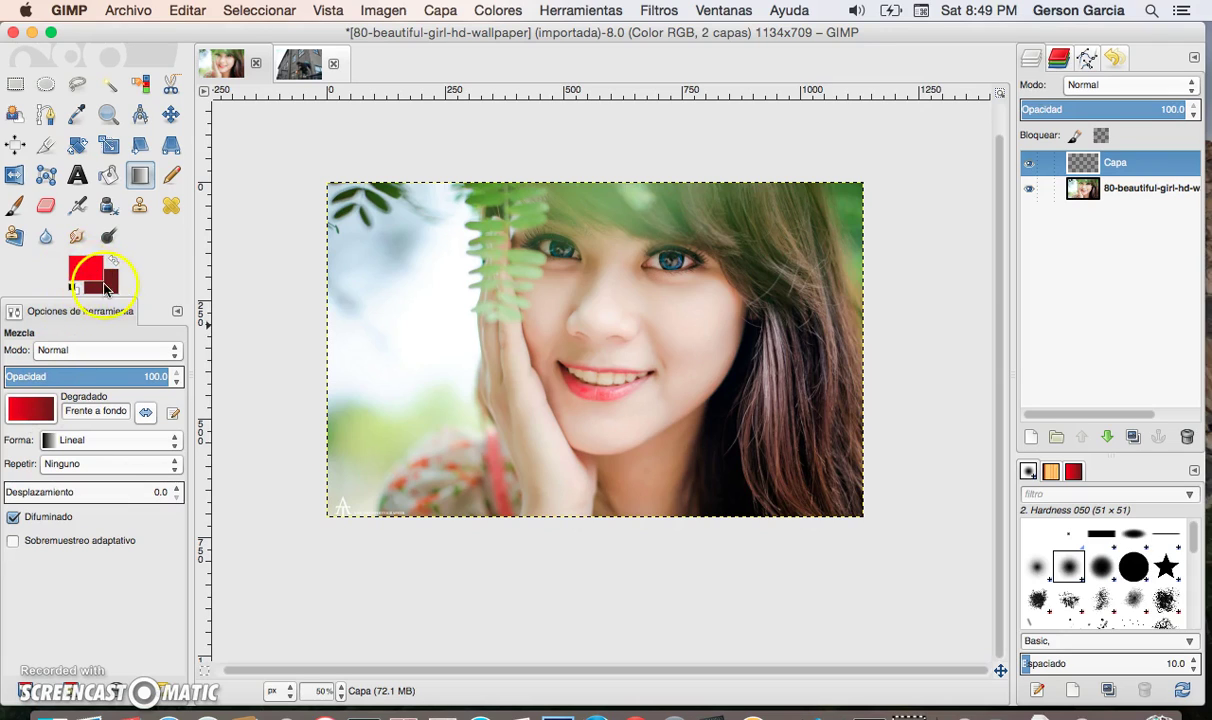
left_click(31, 407)
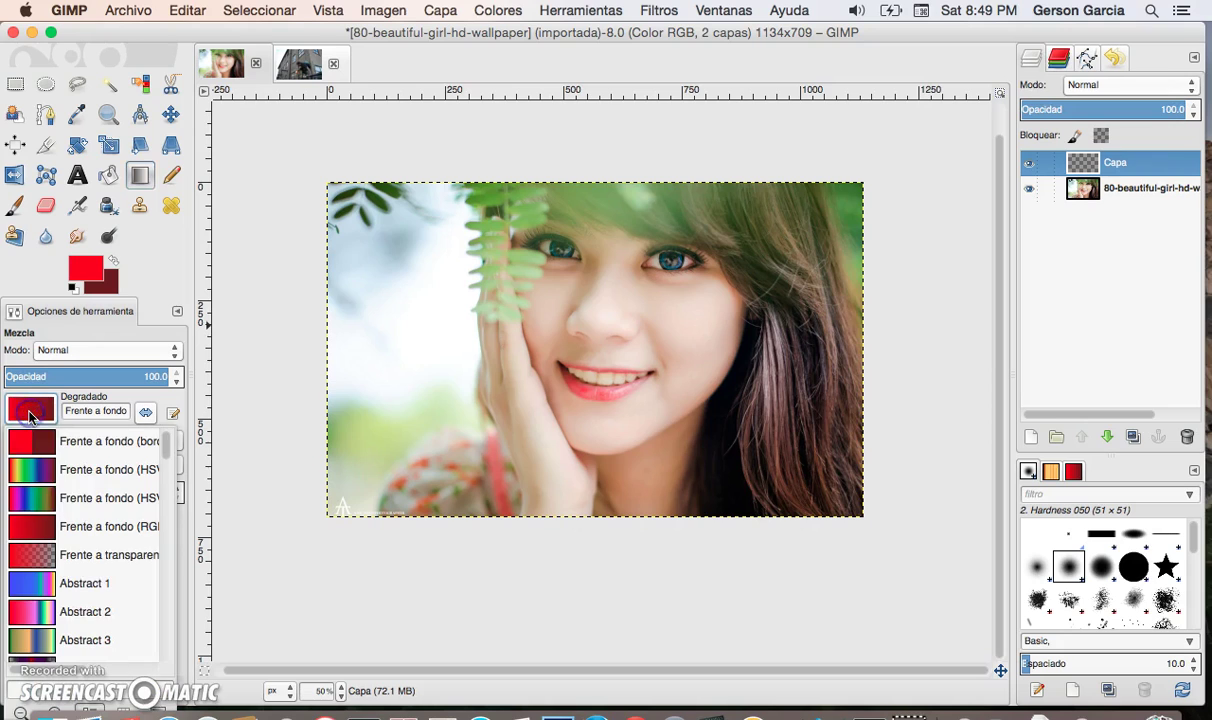
scroll(46, 480, "down", 2)
scroll(47, 483, "down", 2)
scroll(49, 487, "down", 4)
scroll(52, 492, "down", 3)
scroll(50, 492, "down", 2)
scroll(51, 492, "down", 3)
scroll(52, 493, "down", 2)
scroll(53, 494, "down", 2)
scroll(52, 490, "up", 2)
scroll(52, 480, "up", 3)
scroll(52, 465, "up", 5)
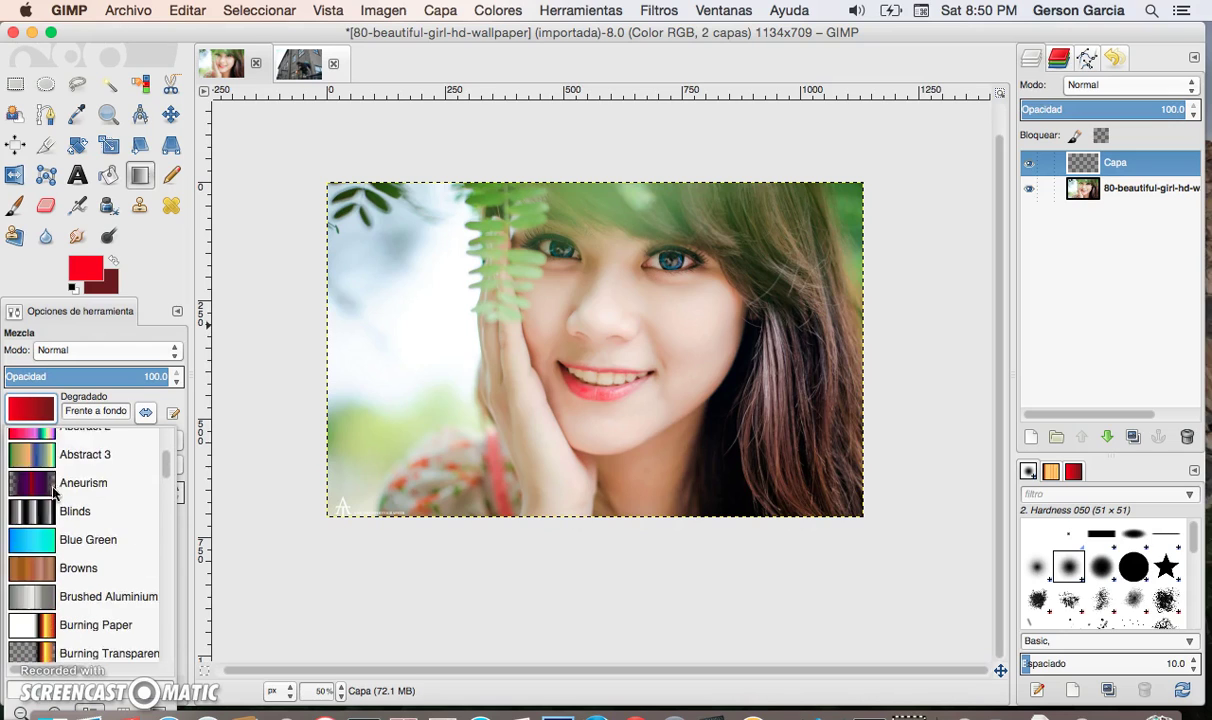
scroll(52, 453, "up", 5)
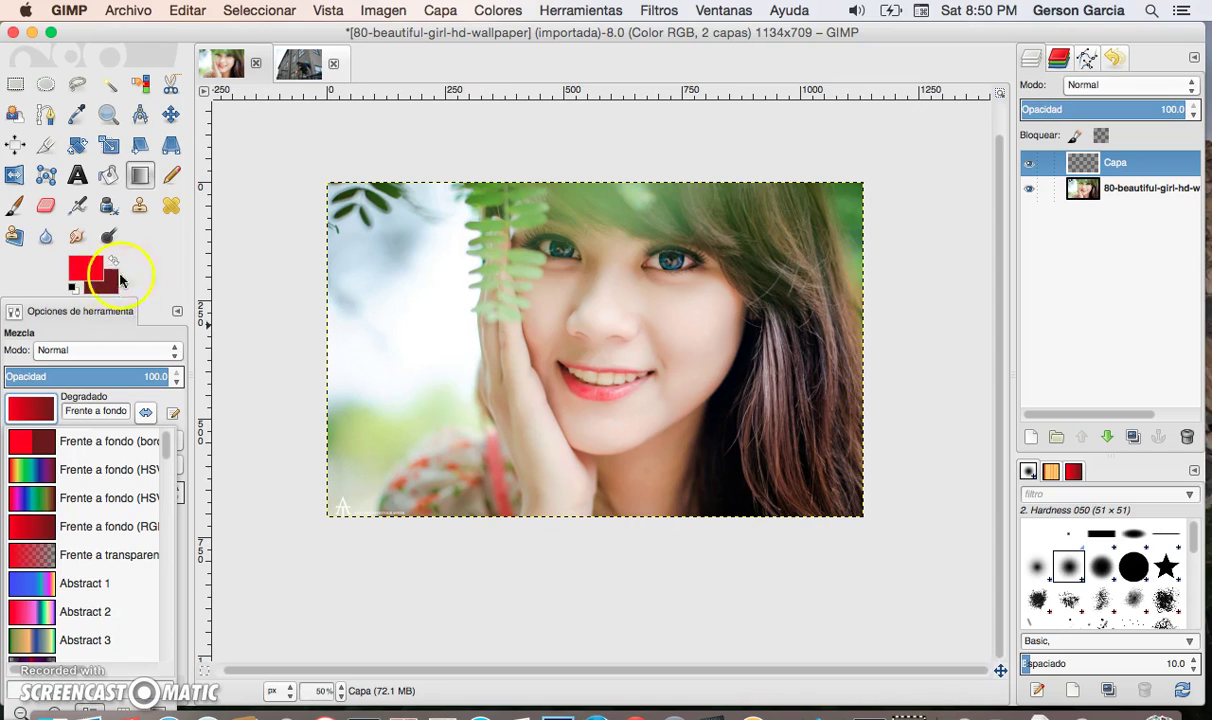
left_click(38, 400)
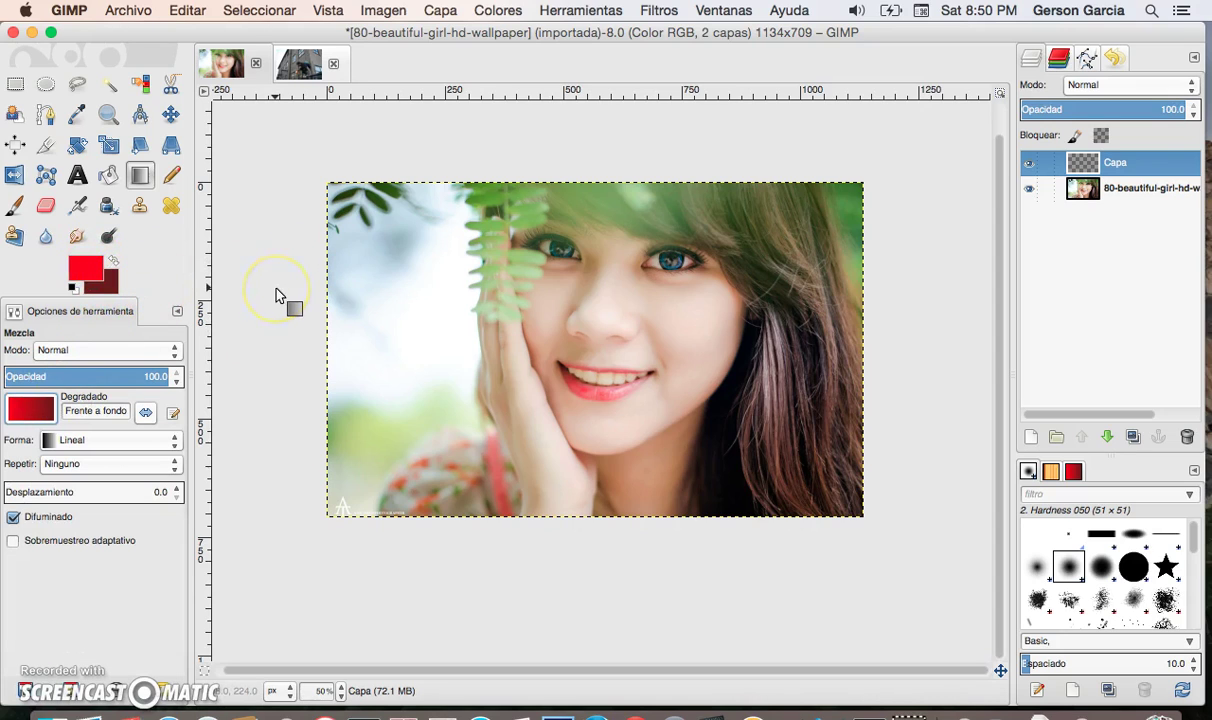
- Redraw horizontal gradients on the new layer until dark red sits left, bright red right
left_click_drag(345, 342, 860, 351)
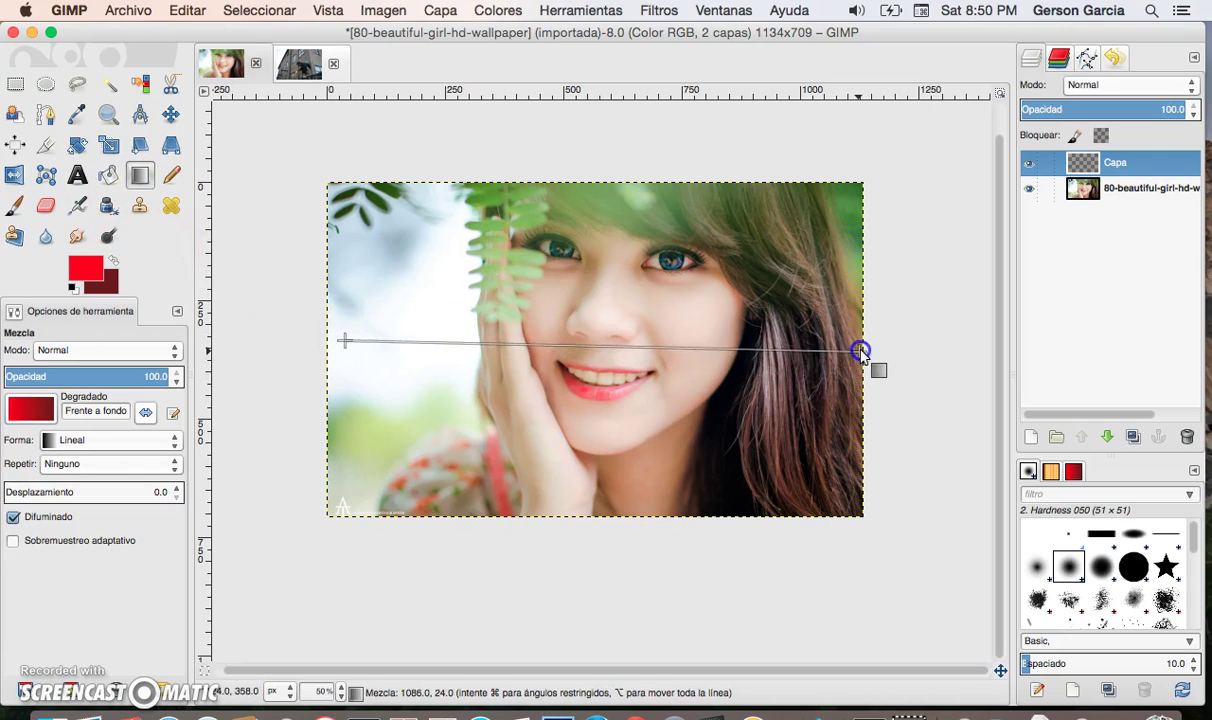
left_click_drag(594, 220, 603, 458)
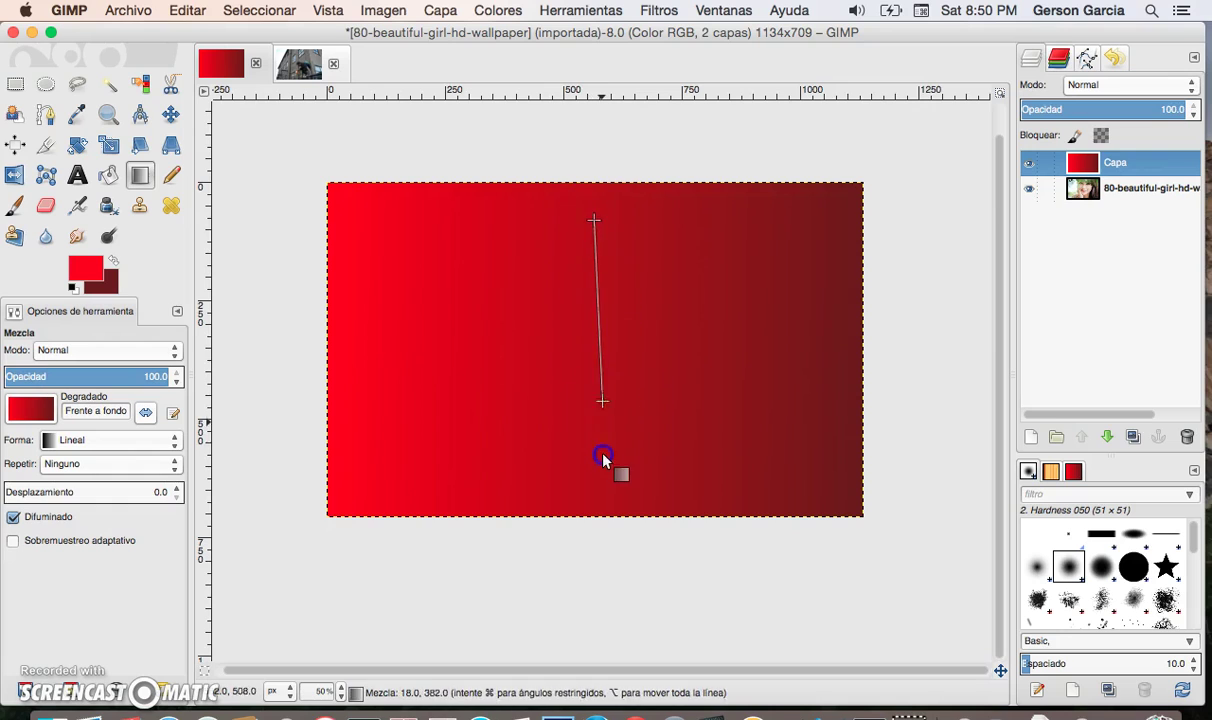
left_click_drag(433, 349, 687, 352)
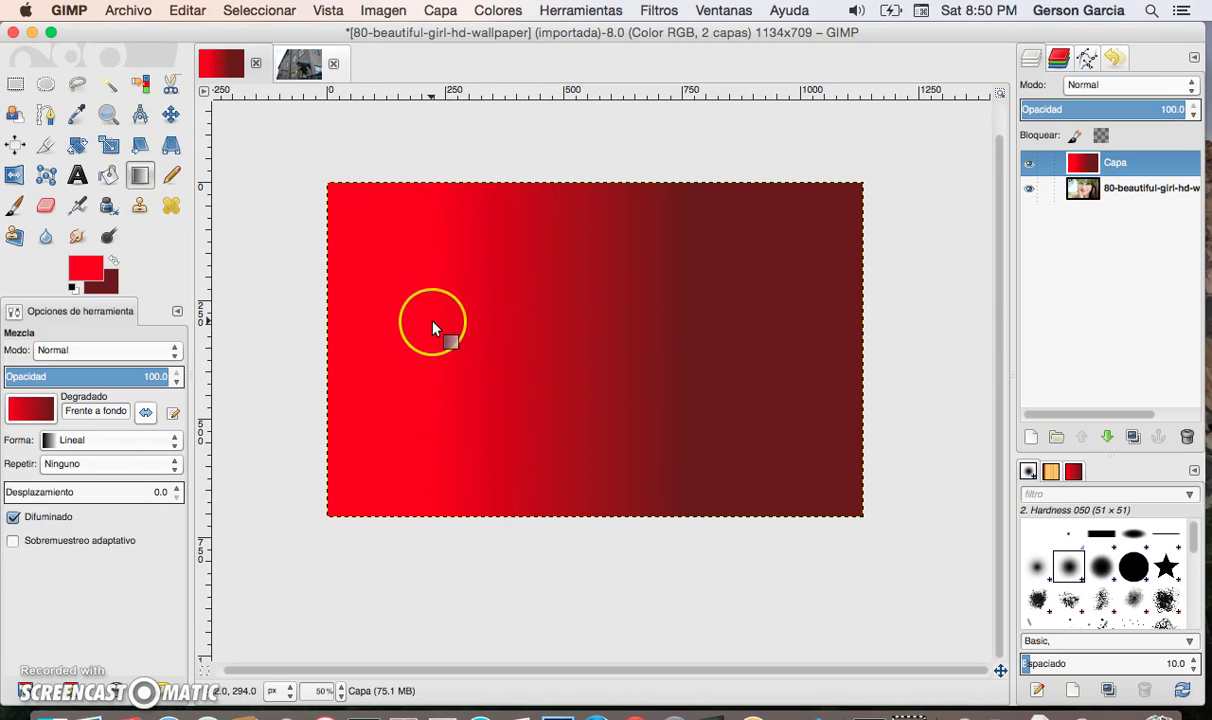
left_click_drag(822, 352, 481, 338)
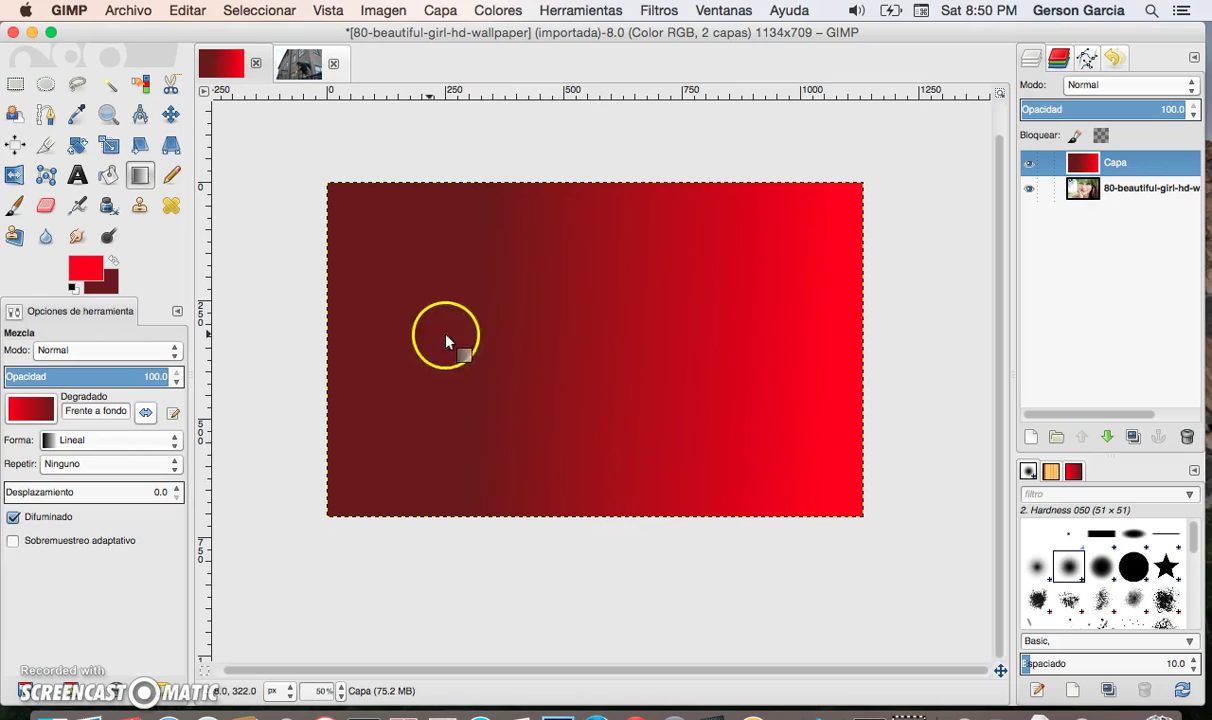
left_click_drag(253, 307, 963, 319)
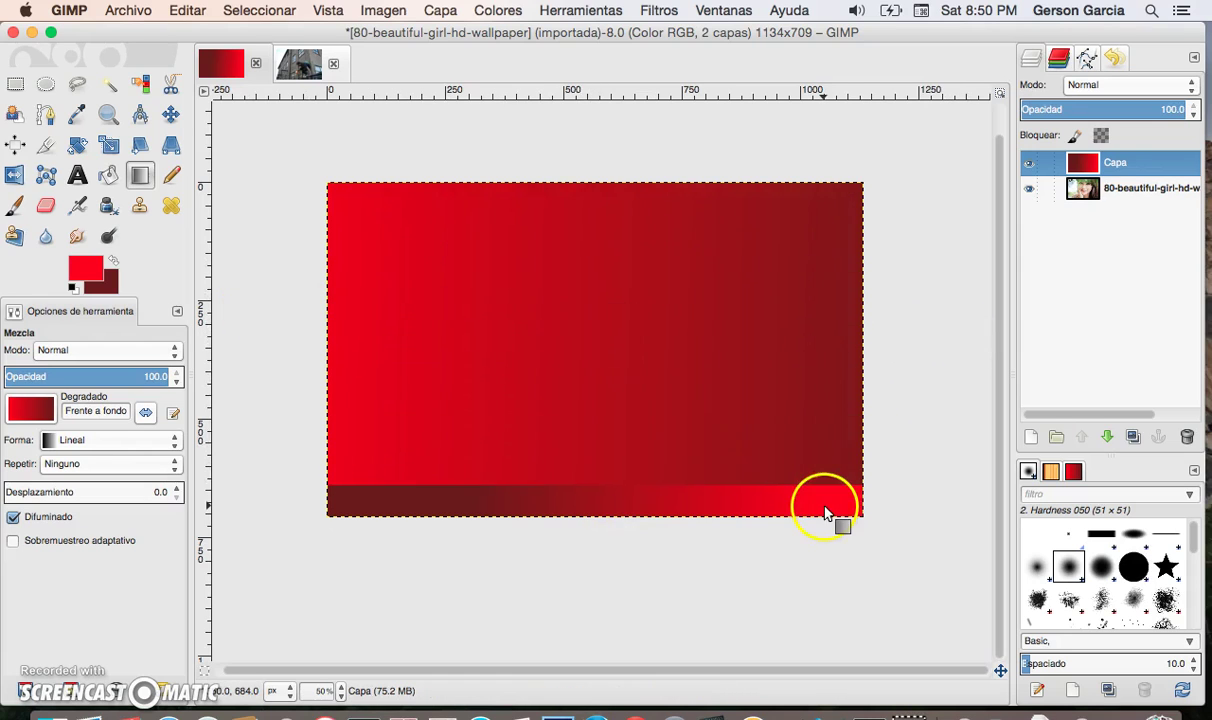
left_click_drag(473, 360, 737, 364)
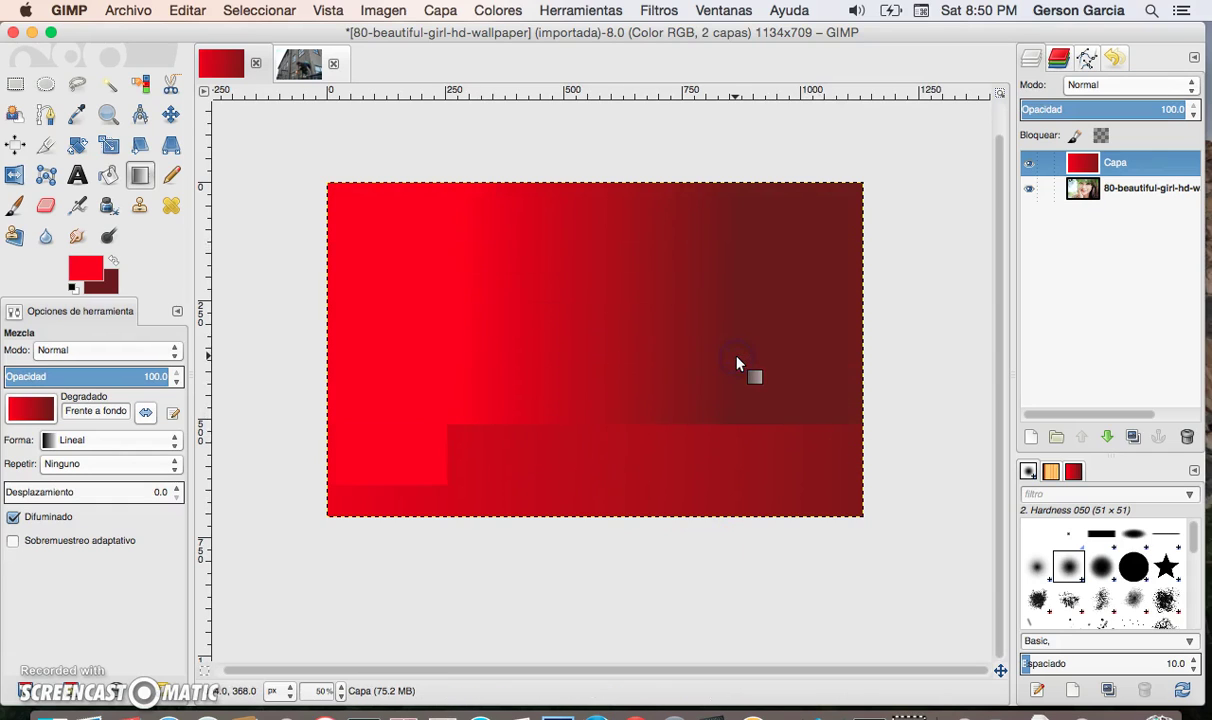
left_click(704, 372)
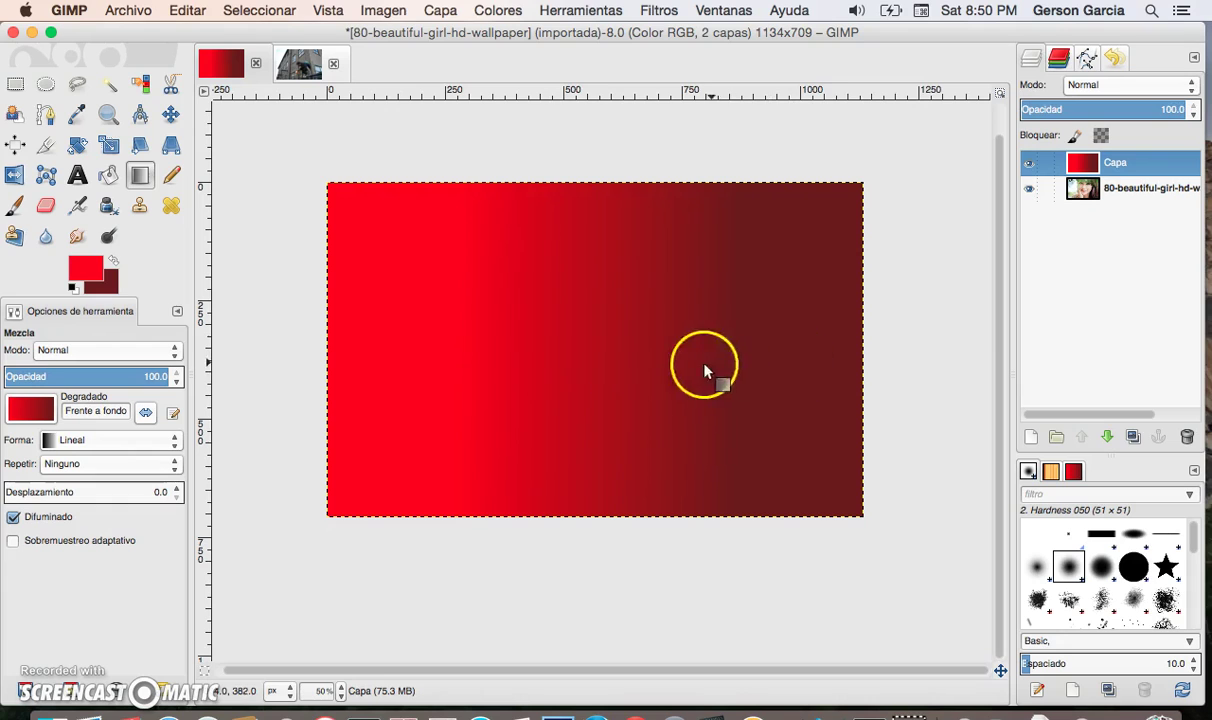
left_click_drag(406, 327, 800, 342)
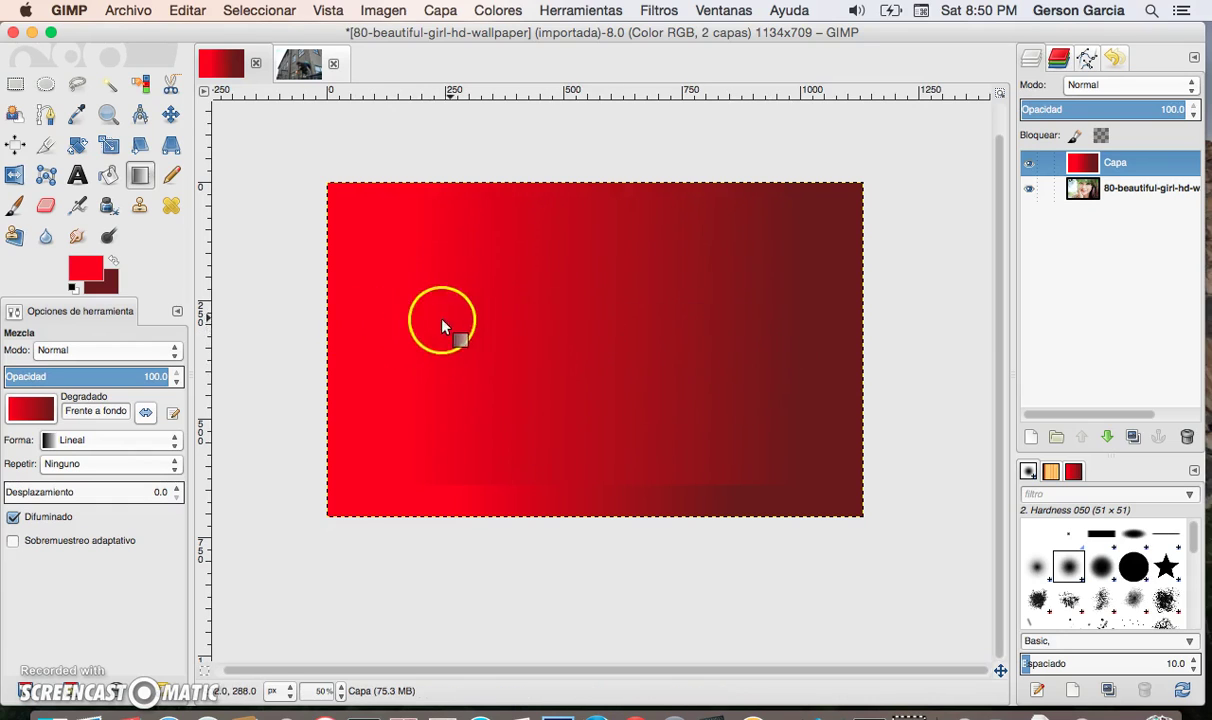
mouse_move(443, 326)
left_mouse_down()
mouse_move(752, 362)
mouse_move(409, 342)
left_mouse_up()
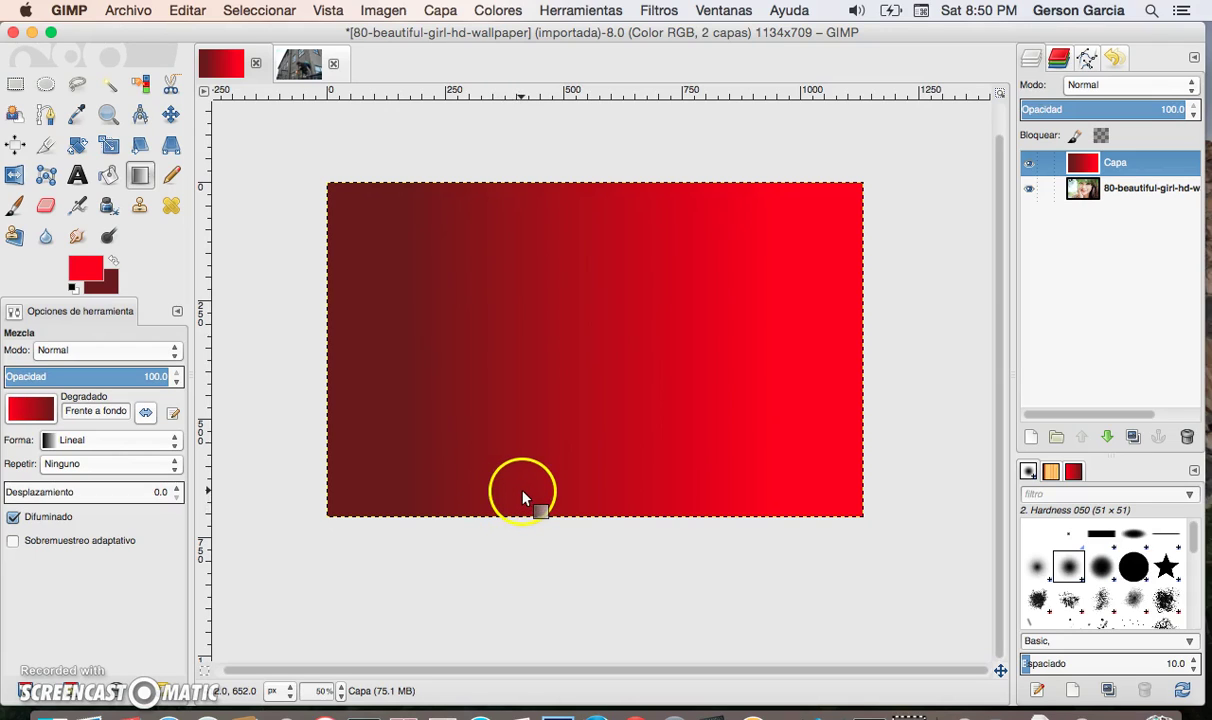
- Try Clarear sólo, Pantalla and Blanquear modes on the red layer, varying its opacity
left_click(1123, 91)
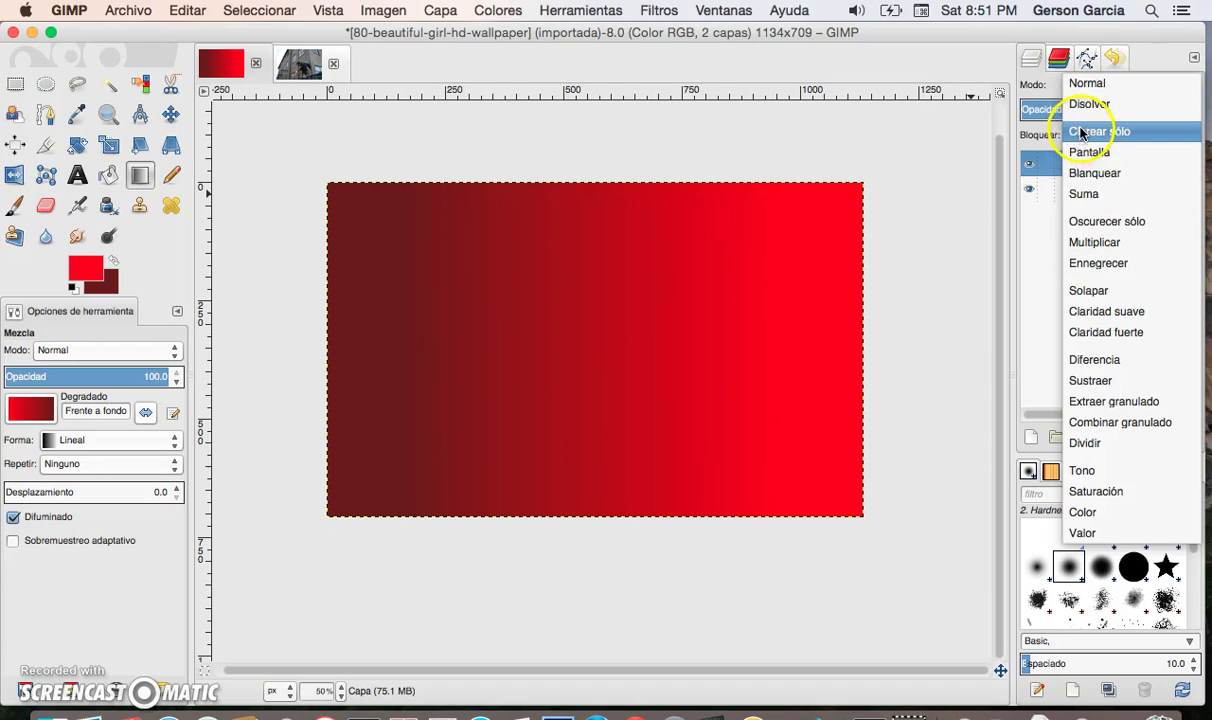
left_click(1094, 131)
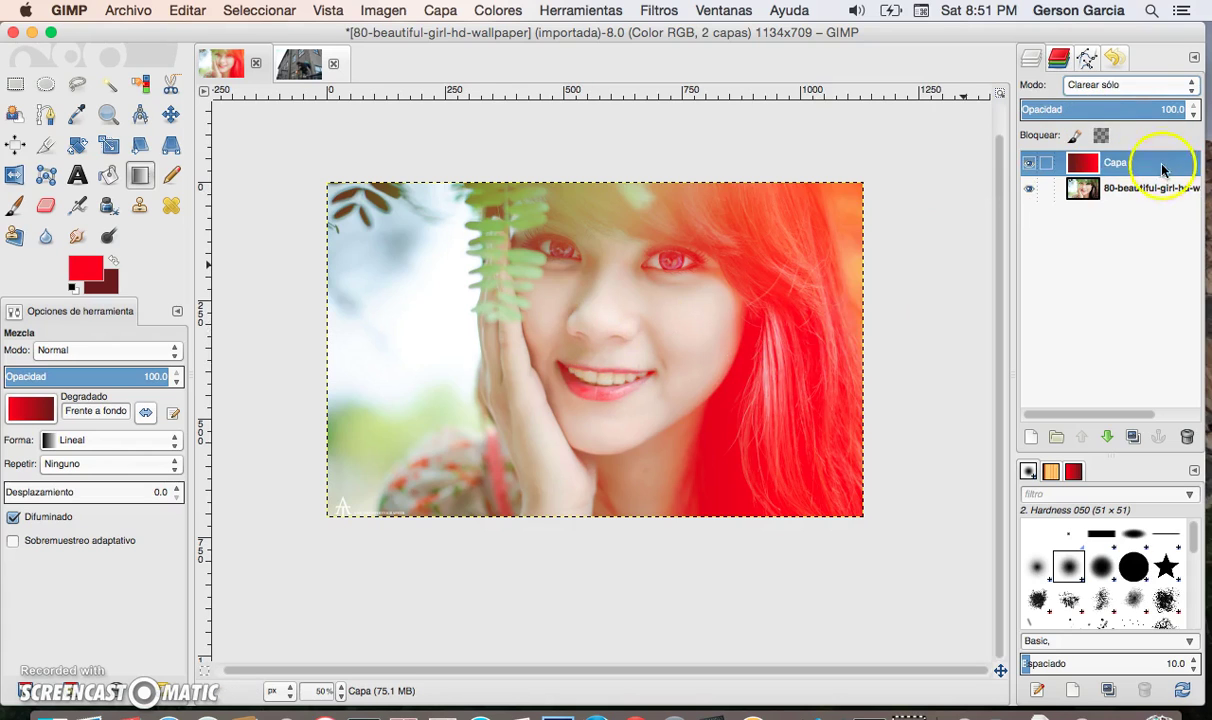
left_click(1120, 86)
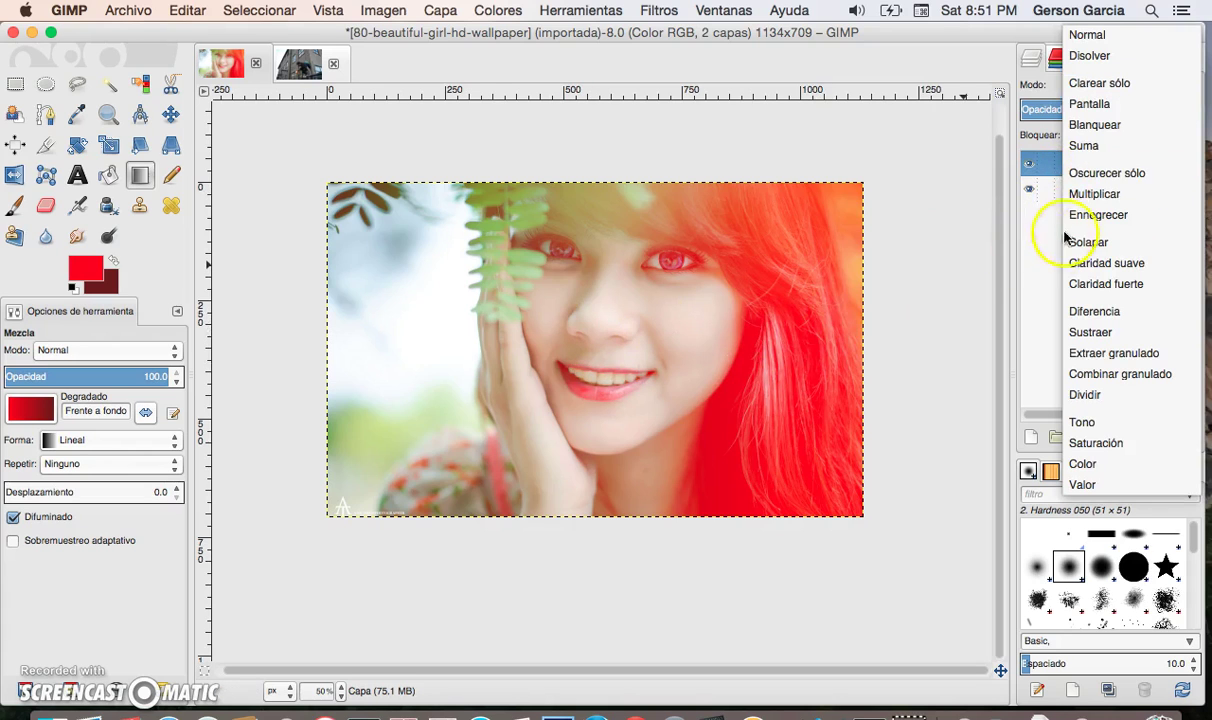
left_click(982, 184)
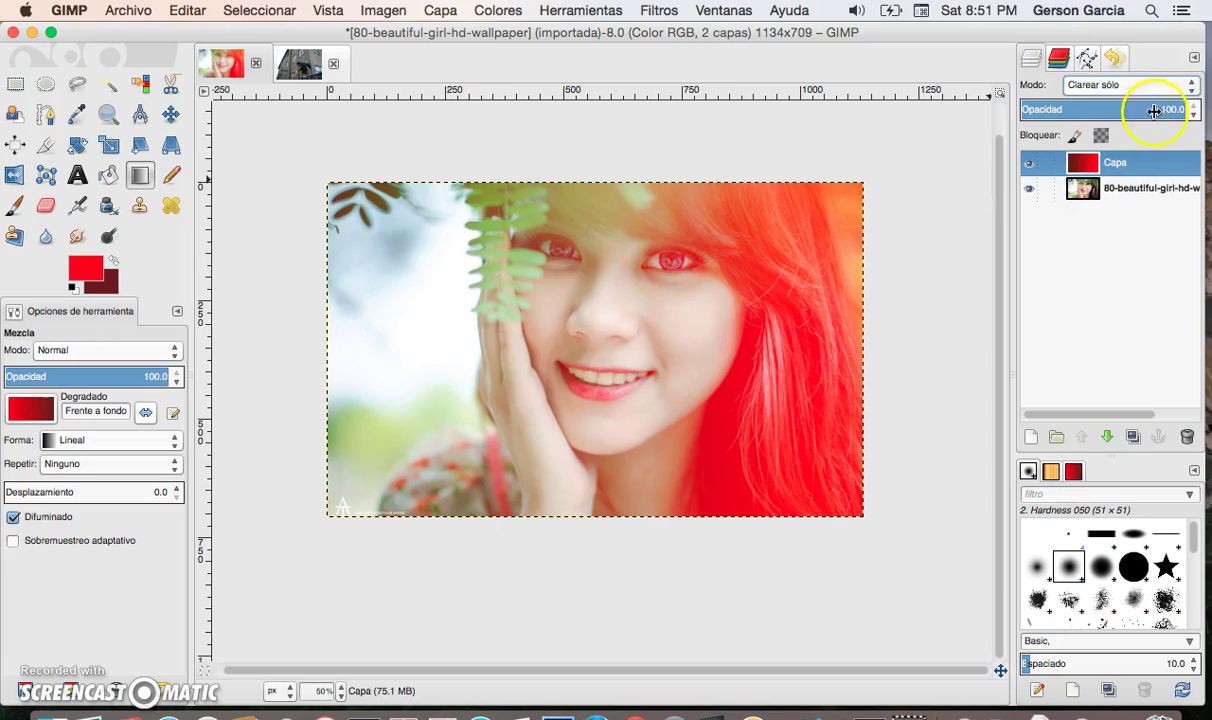
left_click(1167, 88)
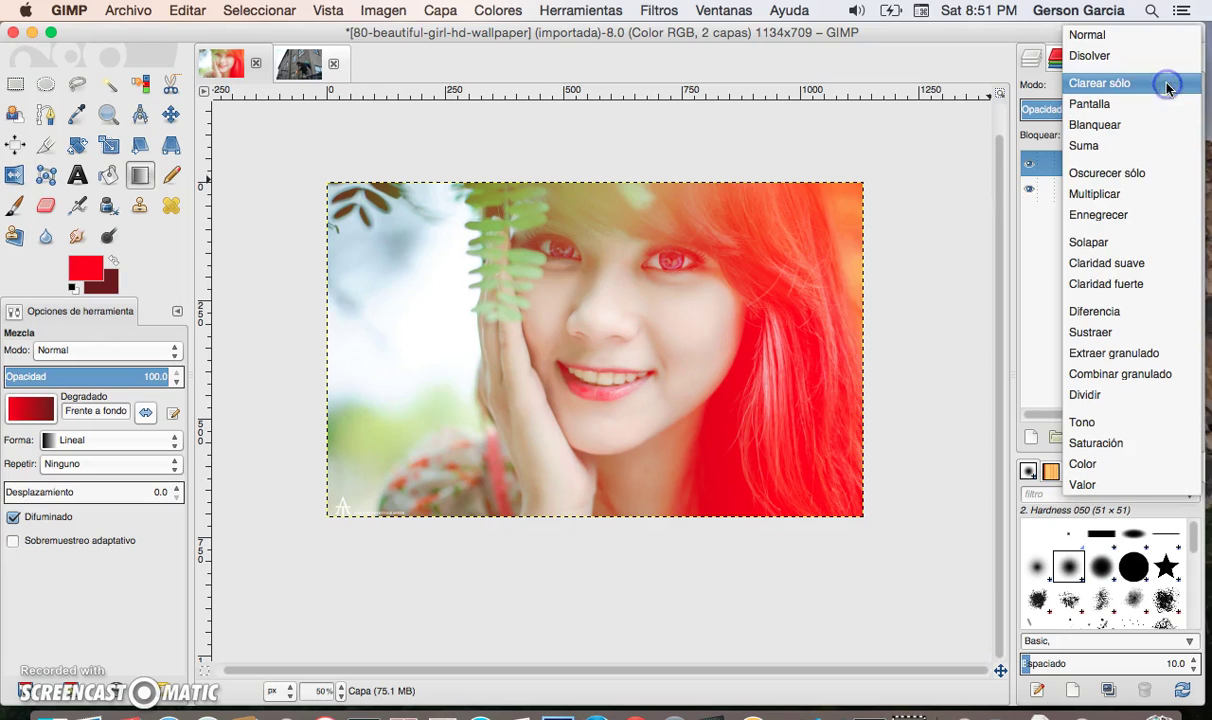
left_click(1107, 99)
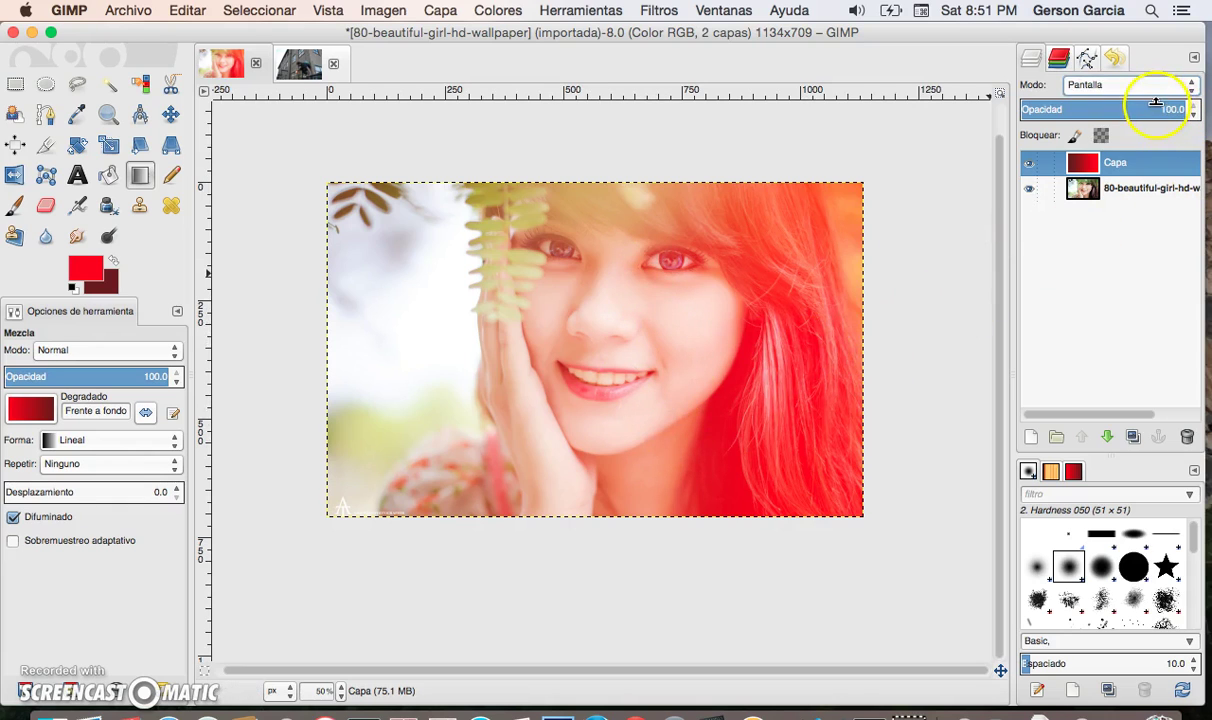
left_click_drag(1168, 106, 1155, 104)
left_click_drag(1155, 103, 1185, 105)
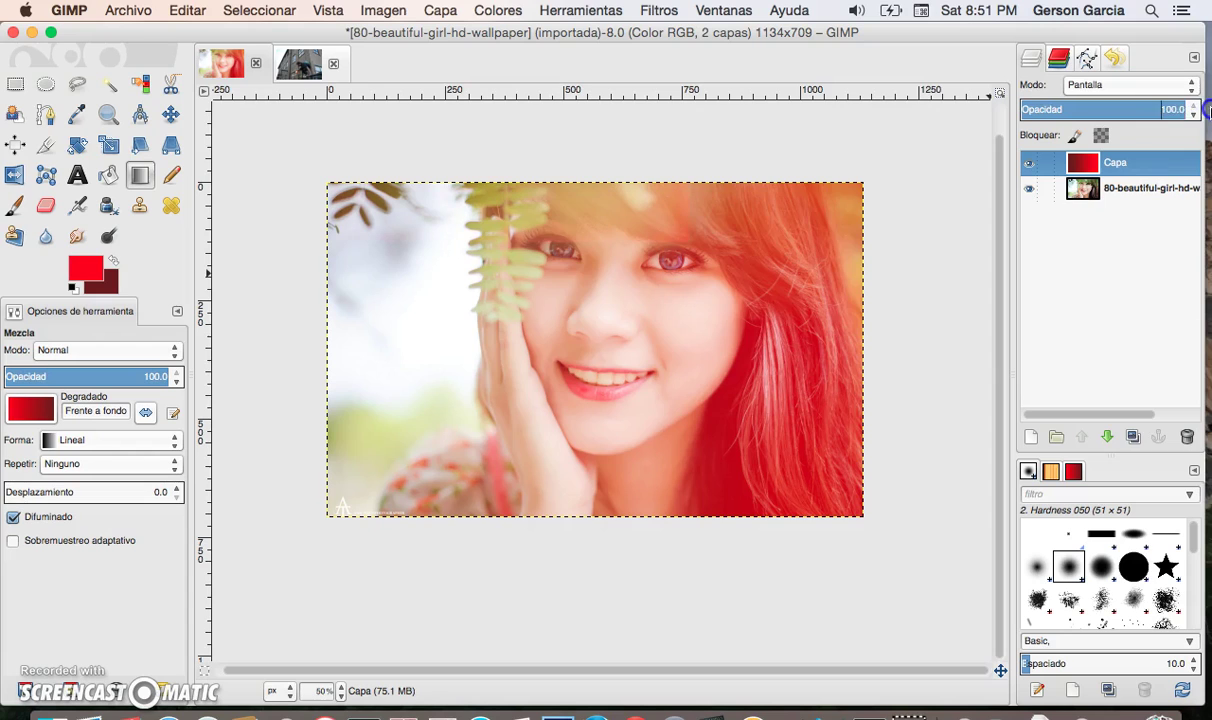
left_click(1130, 85)
left_click(1172, 107)
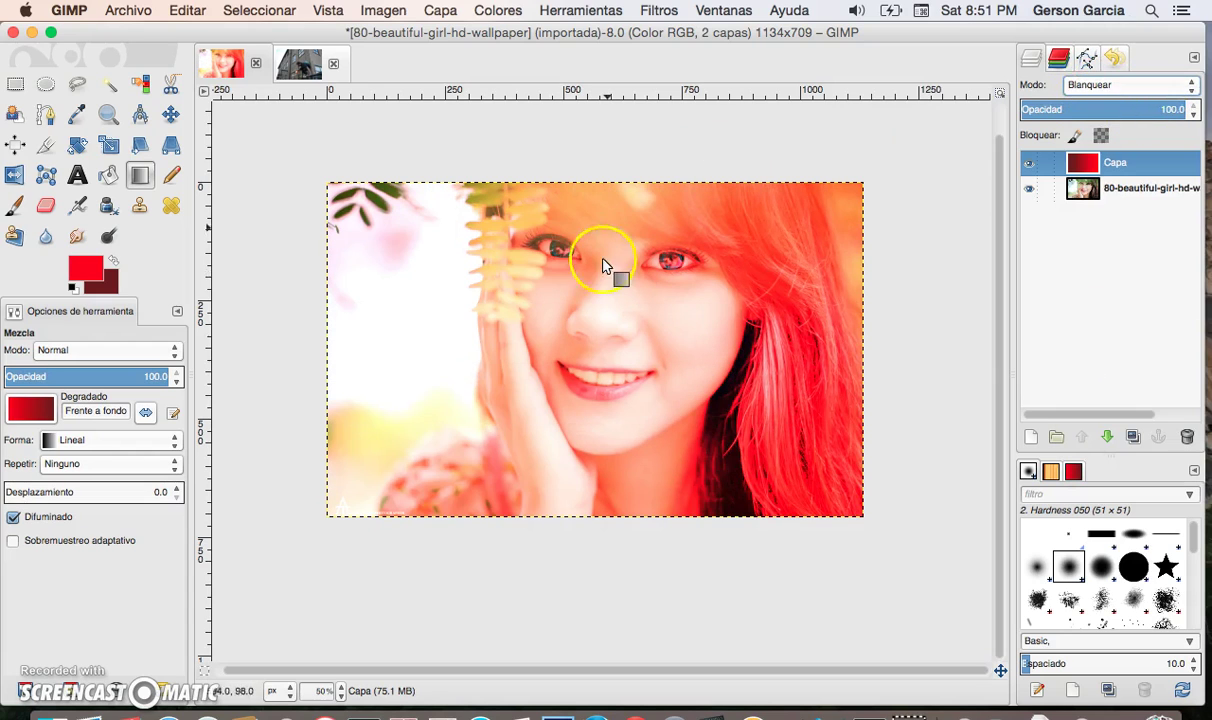
left_click(1114, 104)
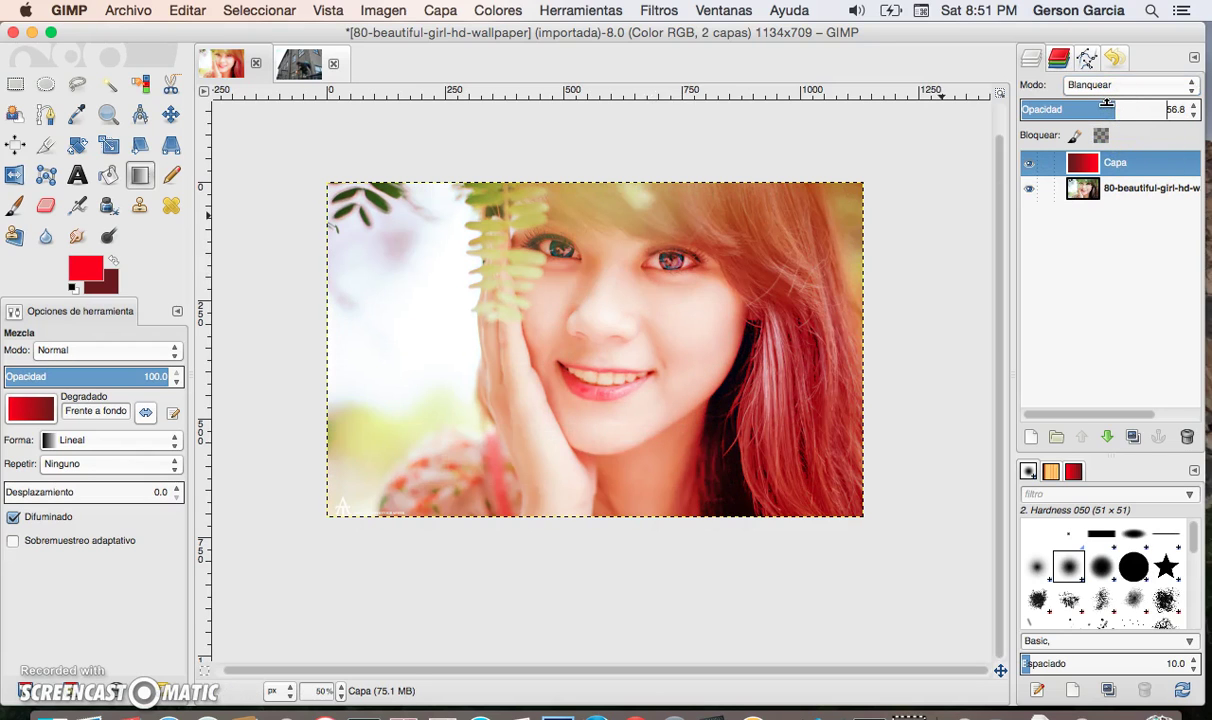
left_click(1183, 109)
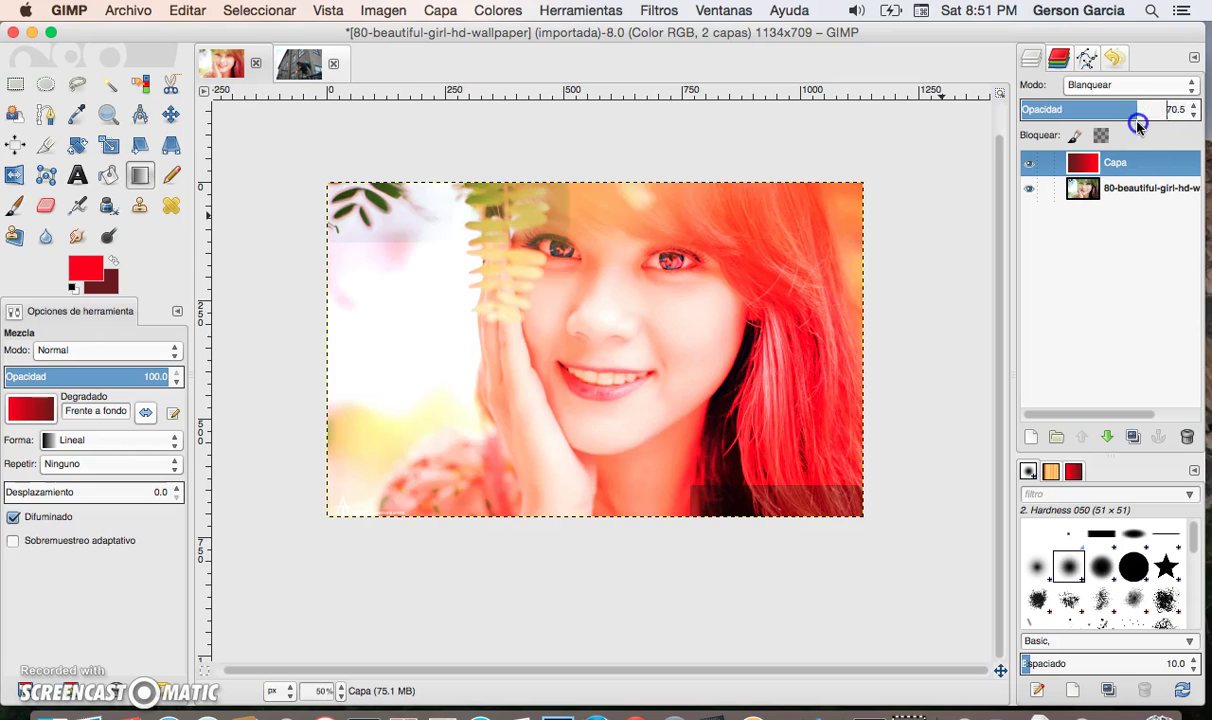
- Try Suma, Oscurecer sólo, Multiplicar and Ennegrecer, then settle on Solapar at 100% opacity
left_click(1104, 86)
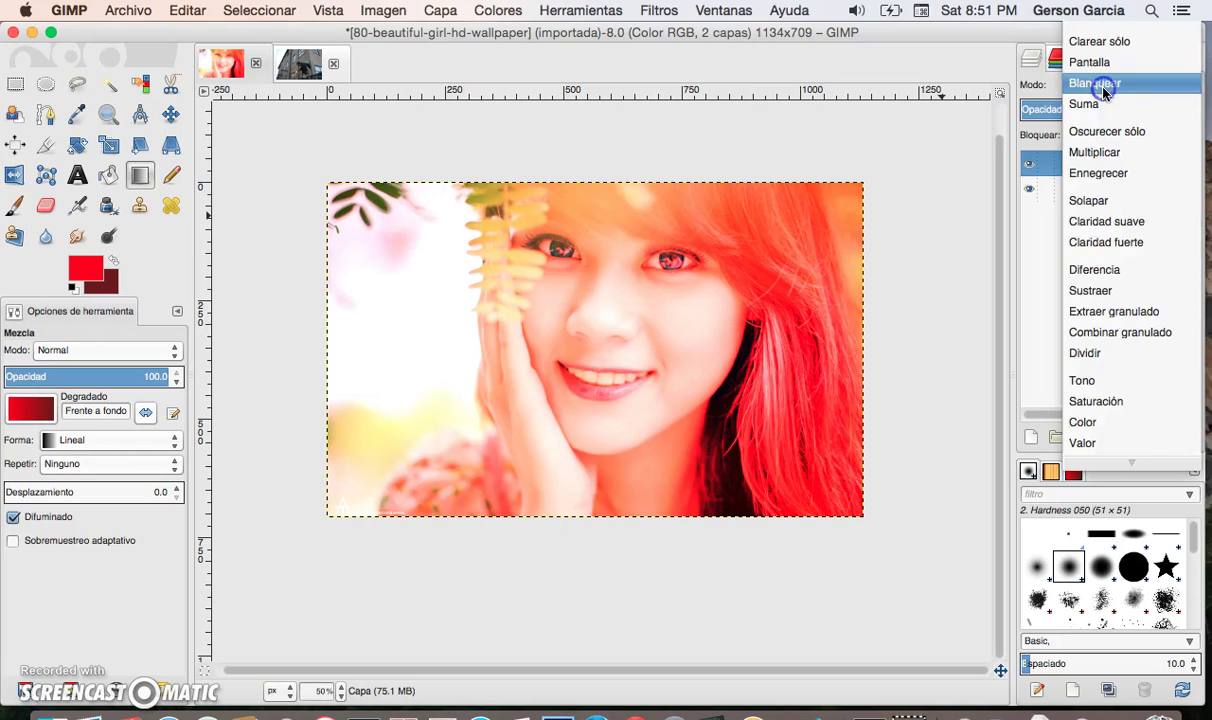
left_click(1104, 85)
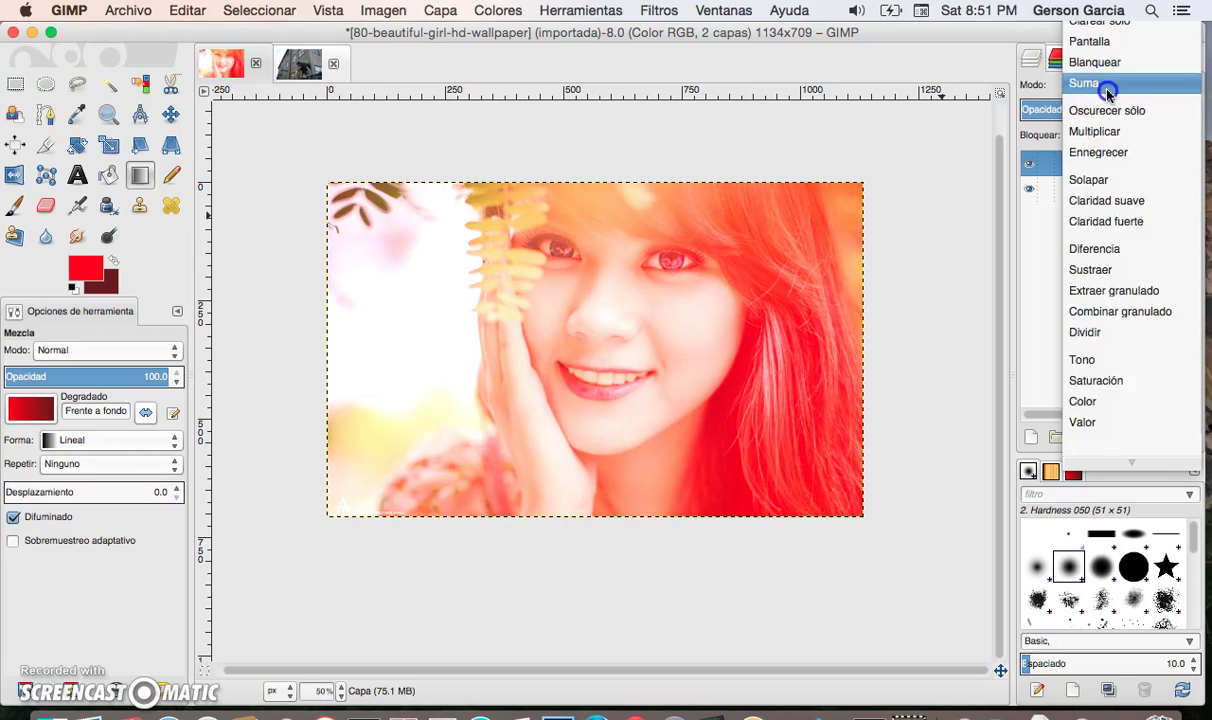
left_click(1104, 108)
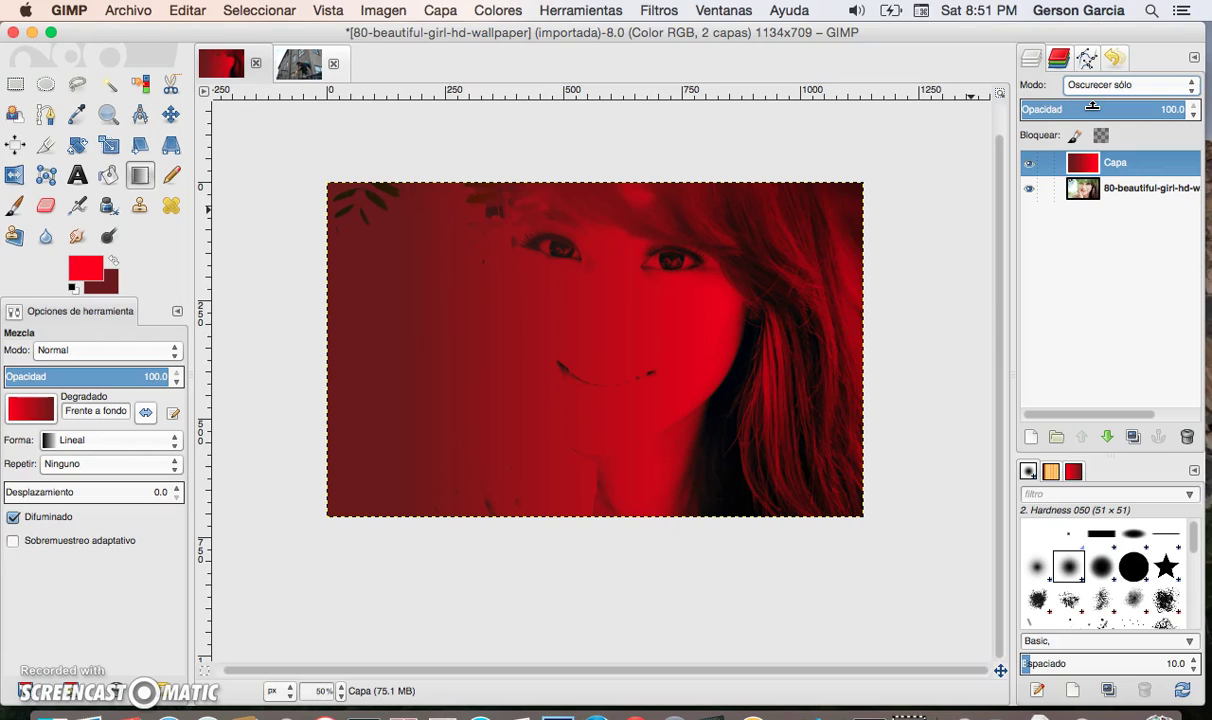
left_click_drag(1119, 105, 1079, 109)
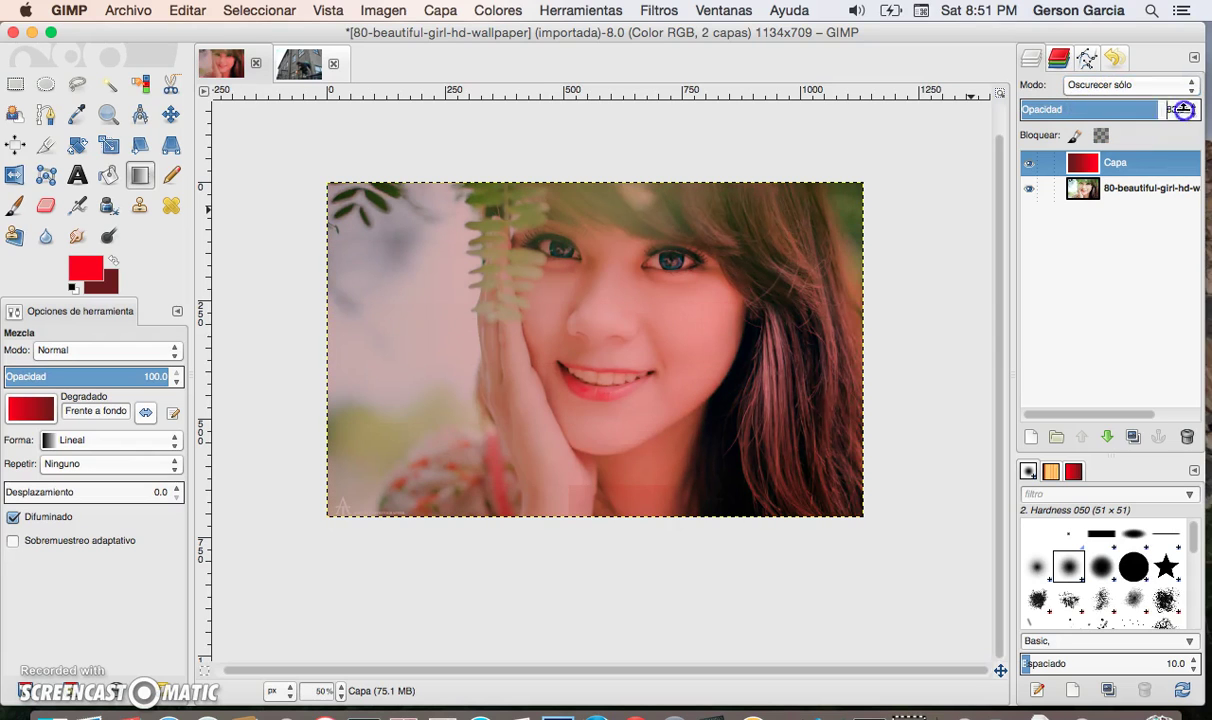
left_click_drag(1183, 109, 1200, 109)
left_click(1160, 86)
left_click(1139, 103)
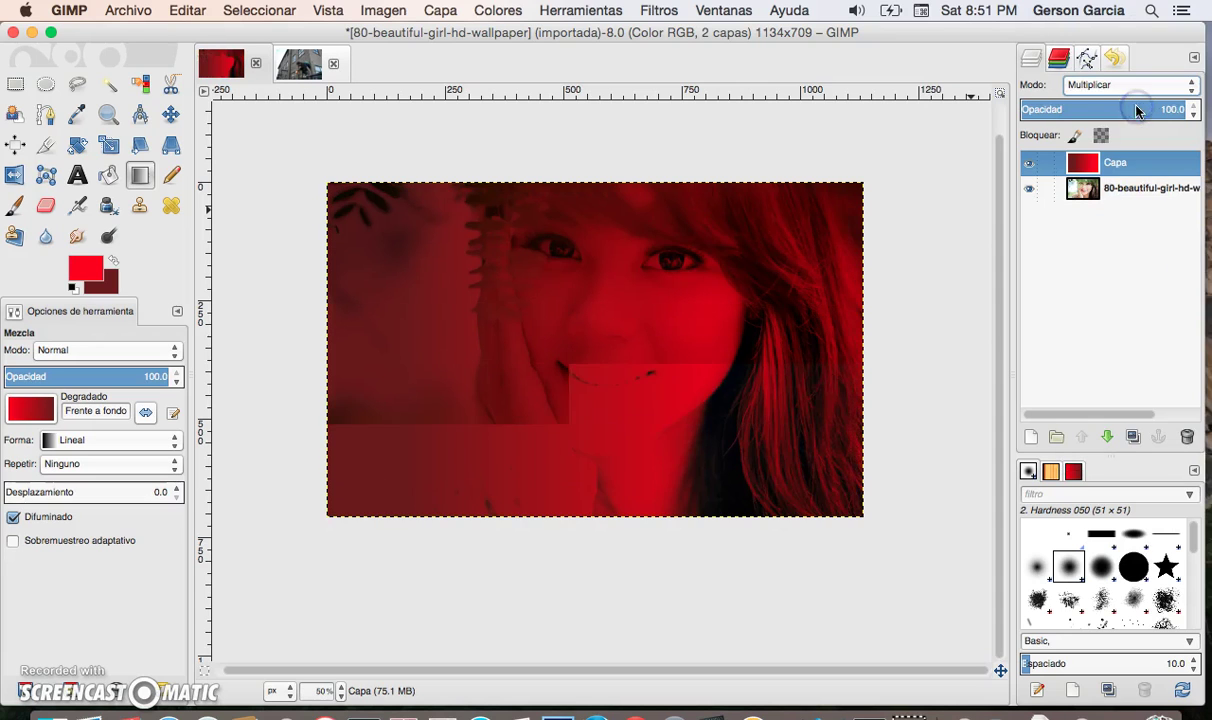
left_click_drag(1113, 110, 1084, 110)
left_click(1157, 90)
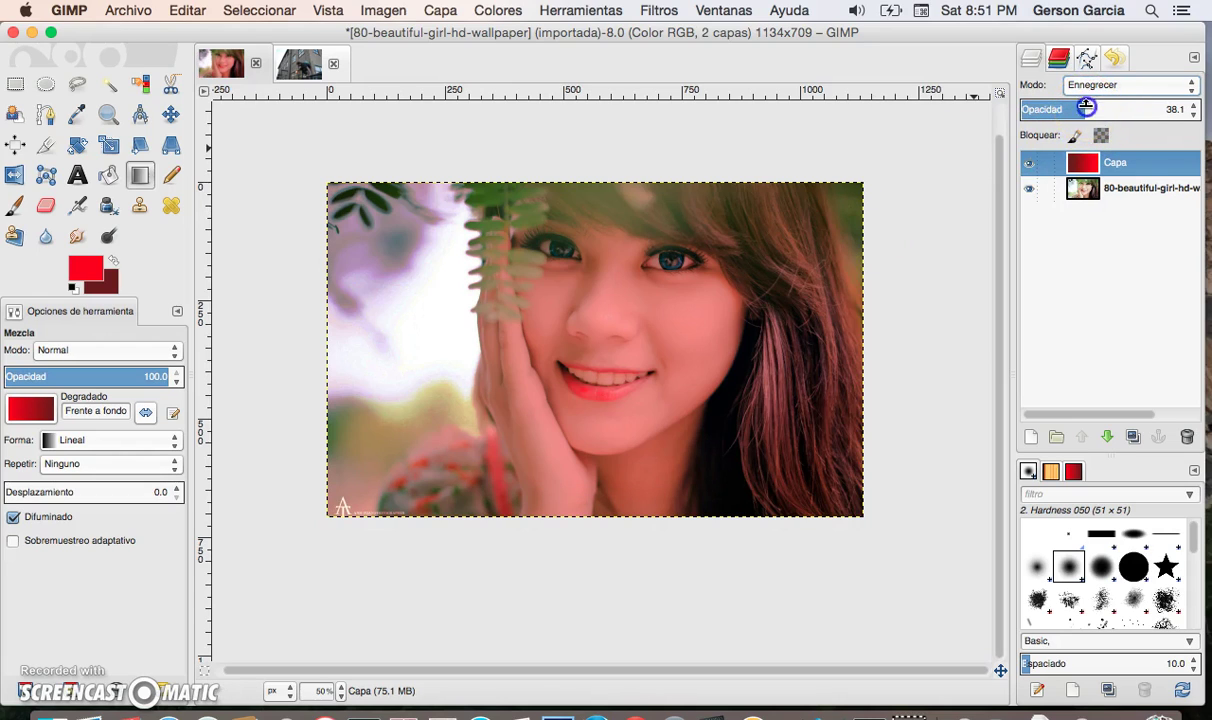
left_click_drag(1086, 107, 1181, 111)
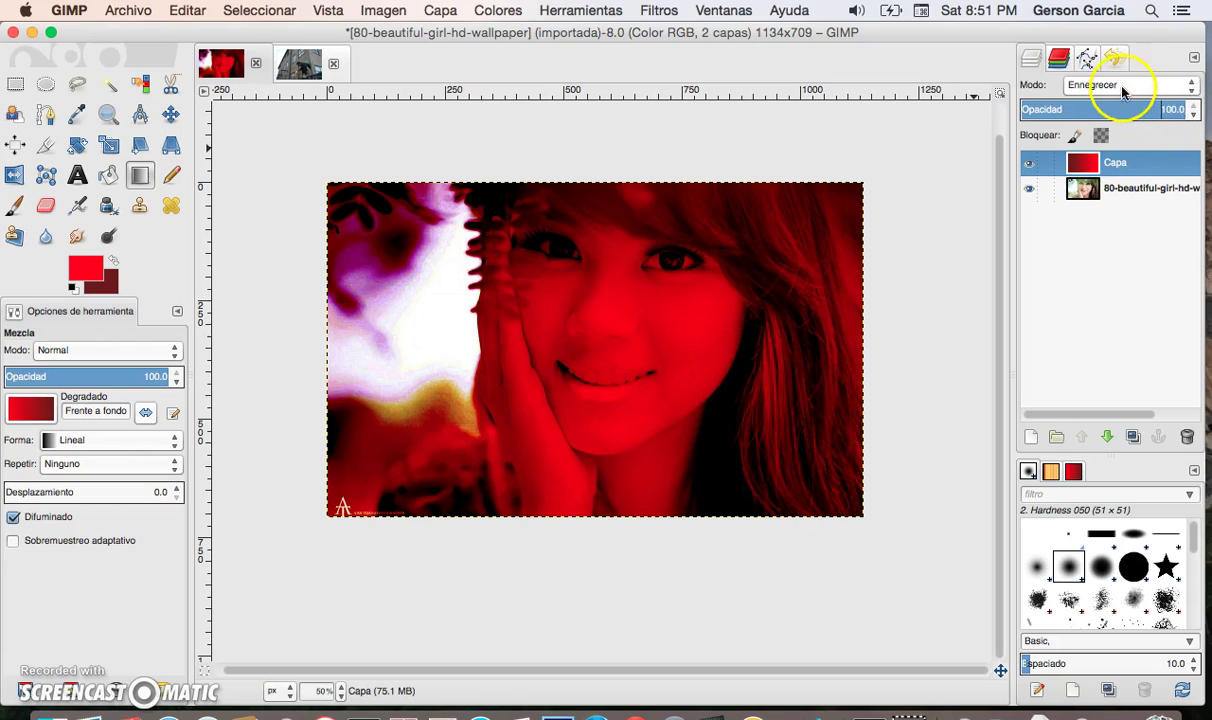
left_click(1119, 88)
left_click(1114, 111)
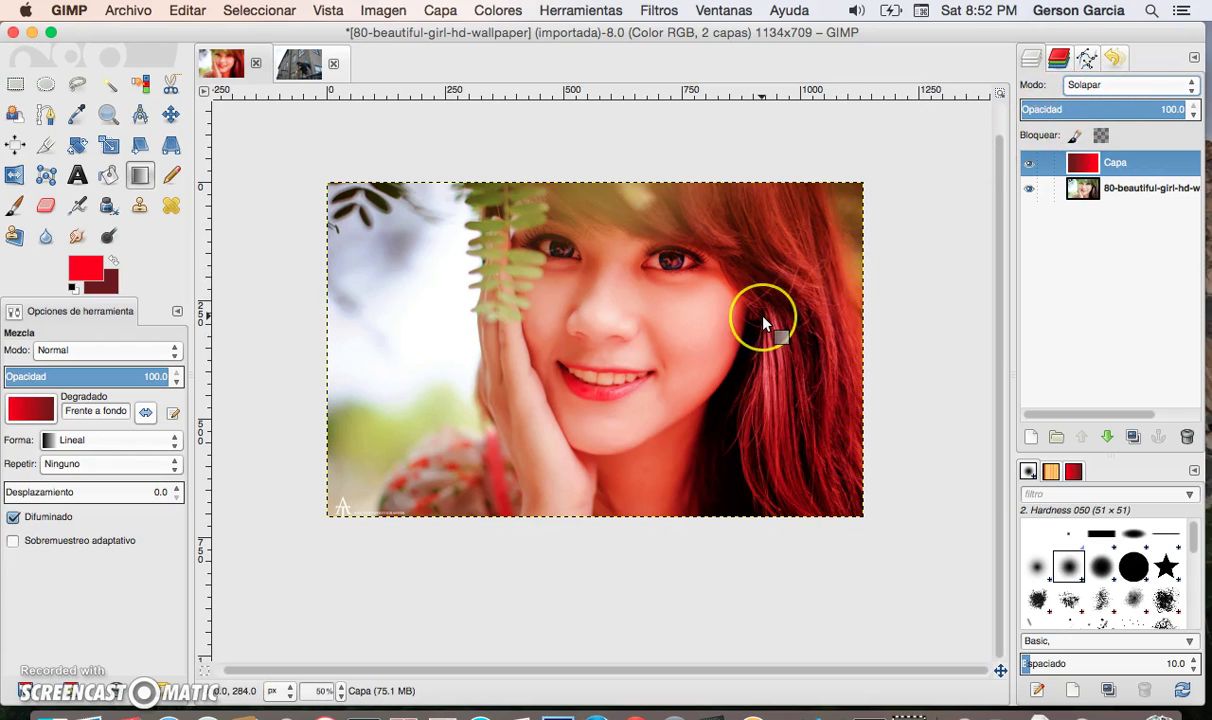
left_click(1120, 180)
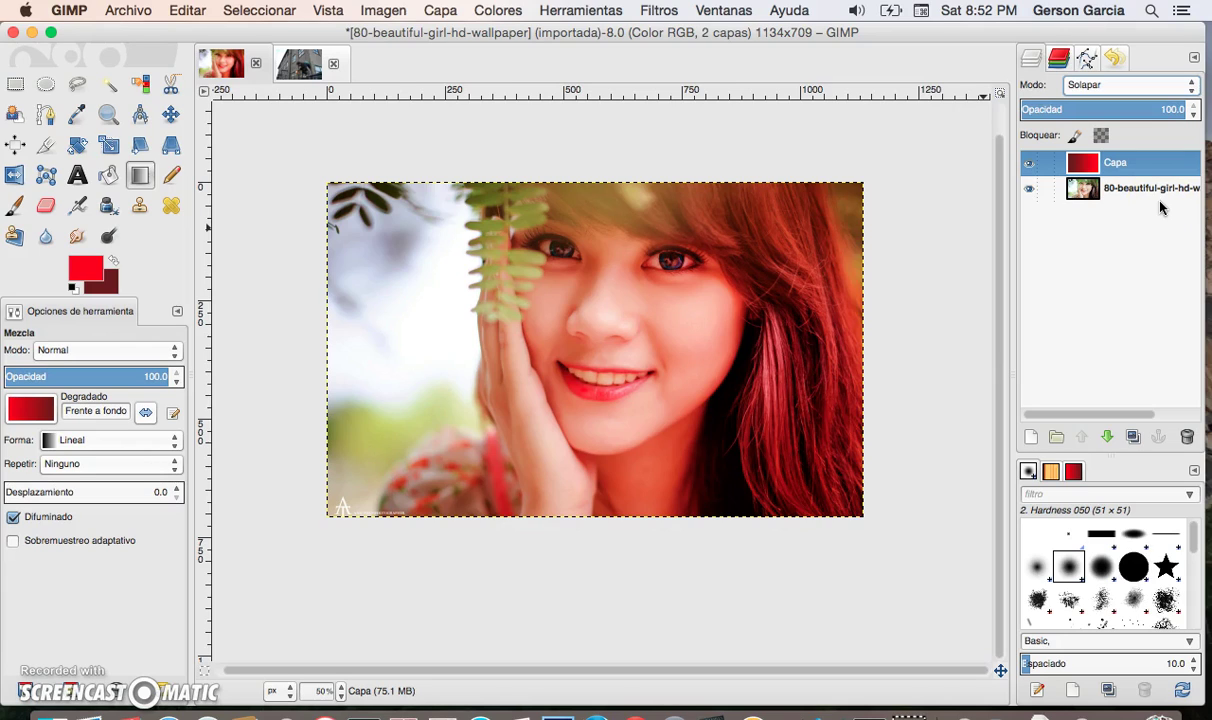
- On the base photo layer, add lower and upper Curves points on the Valor channel
left_click(1113, 191)
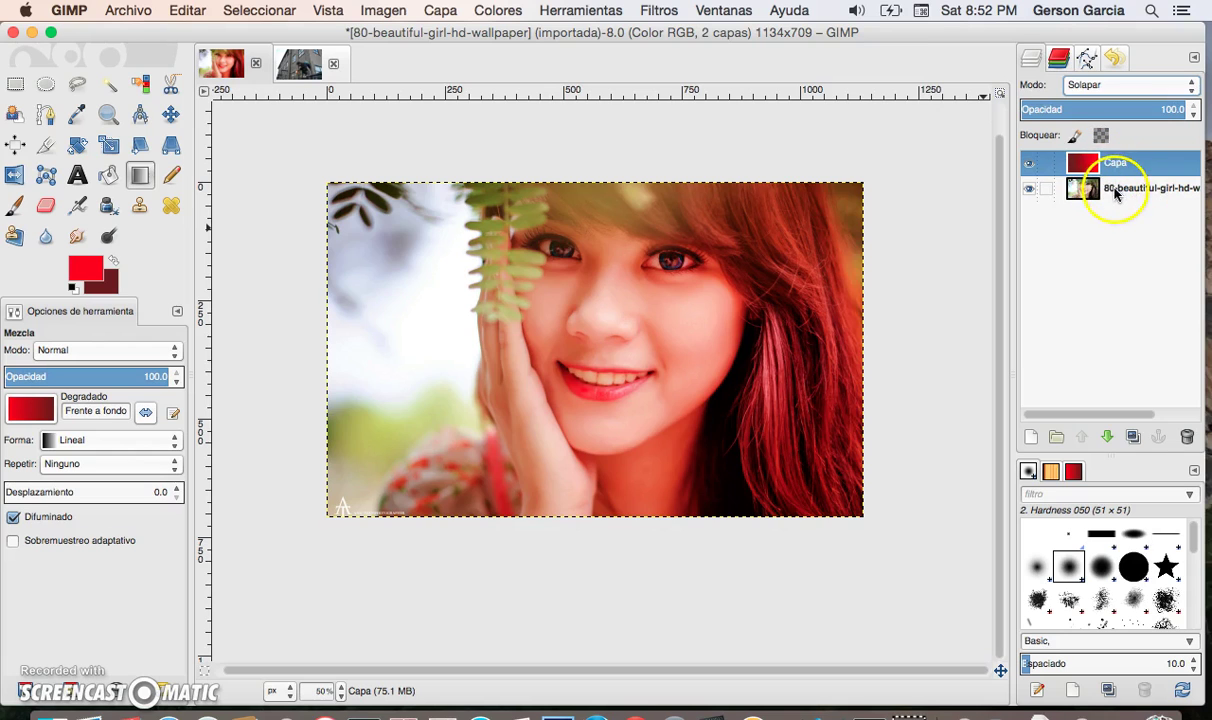
left_click(1115, 193)
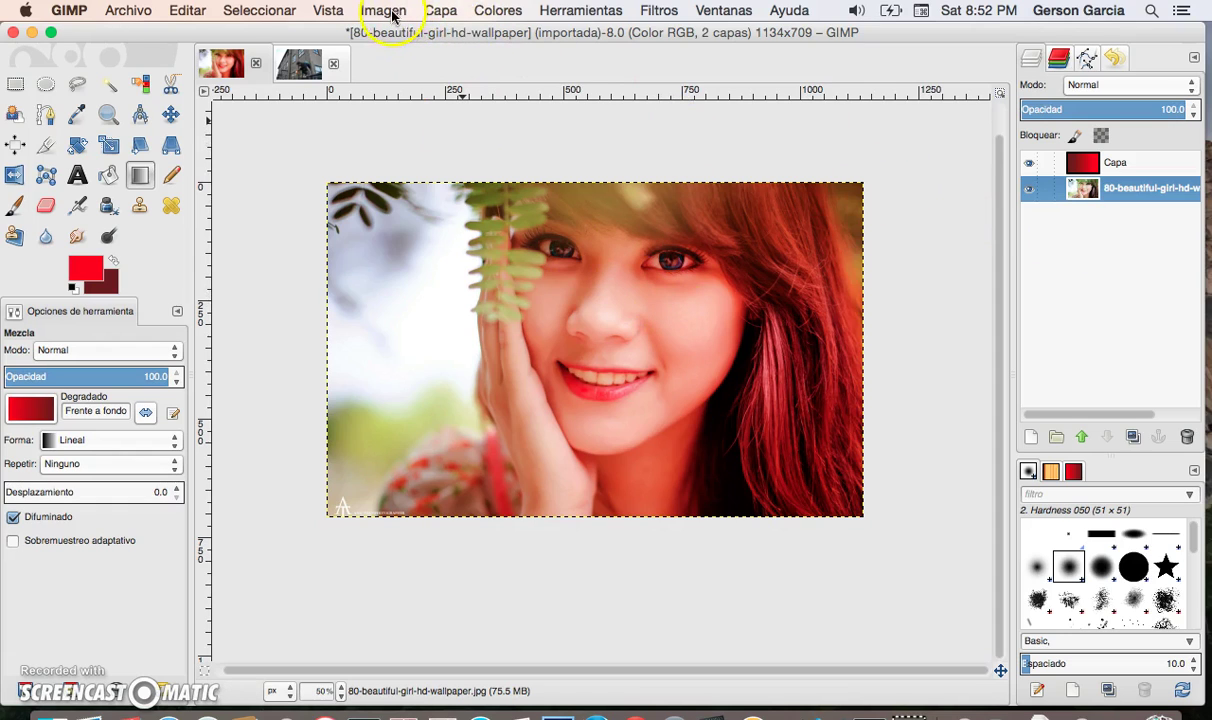
left_click(503, 12)
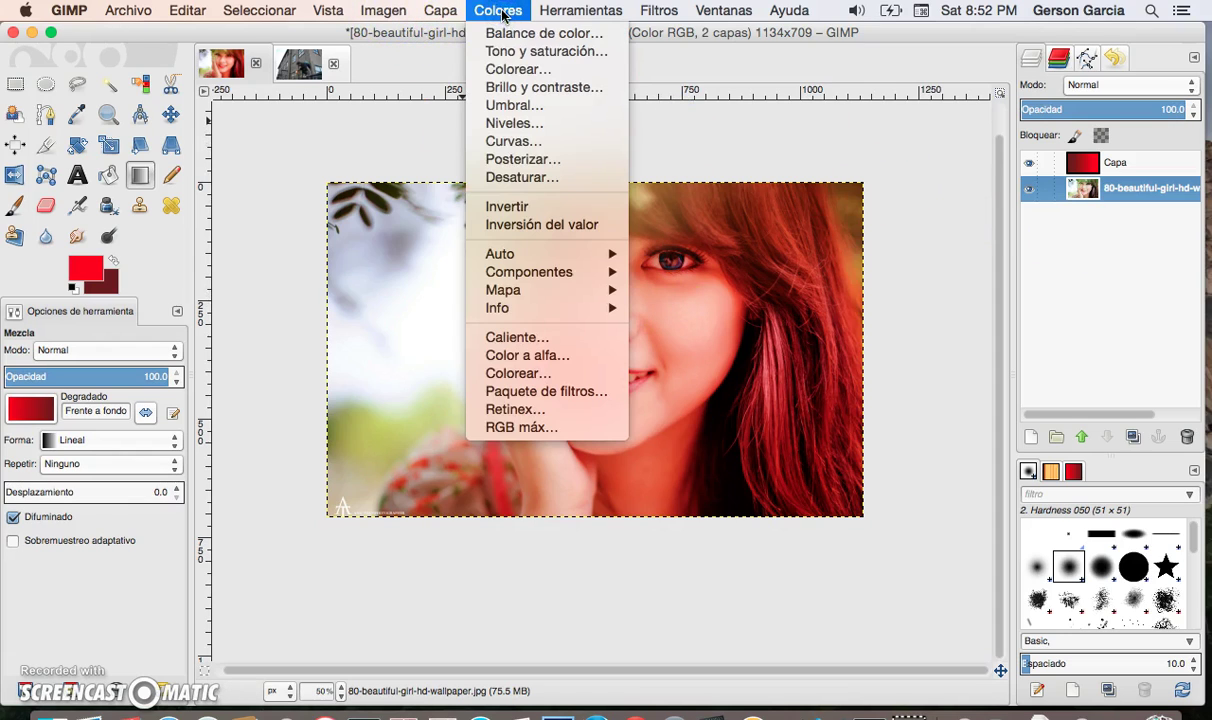
left_click(527, 141)
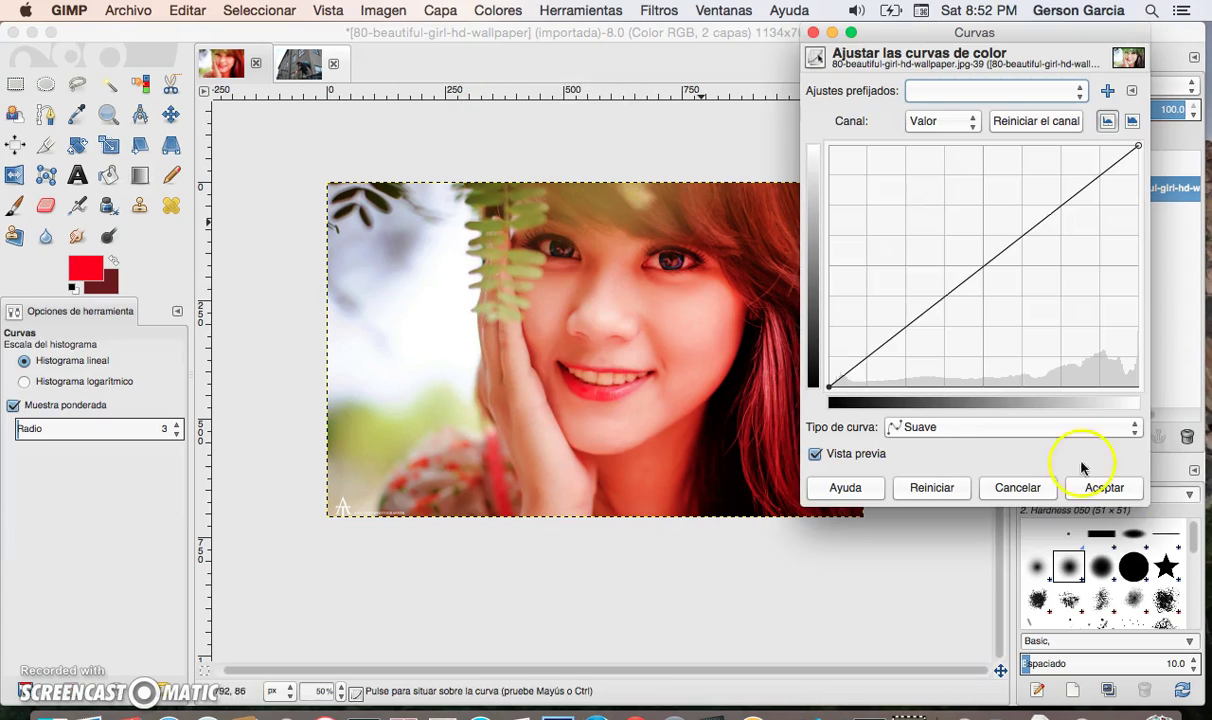
left_click_drag(893, 332, 889, 320)
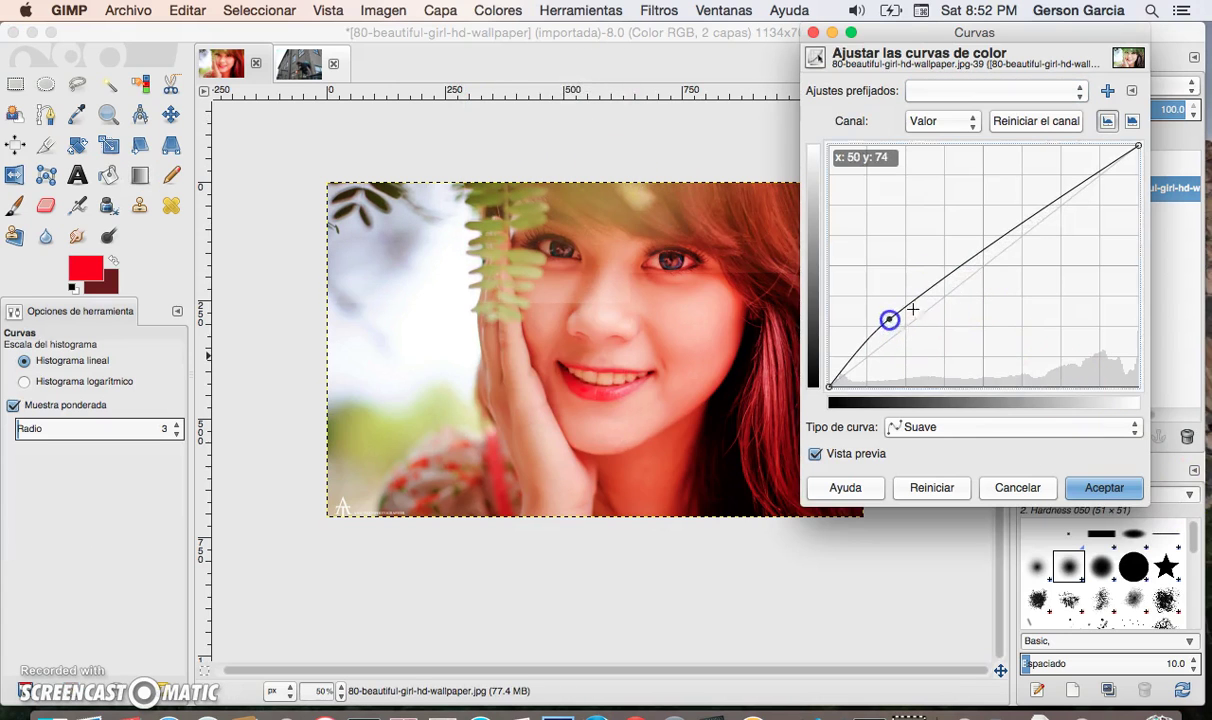
mouse_move(974, 32)
left_mouse_down()
mouse_move(797, 196)
mouse_move(254, 119)
left_mouse_up()
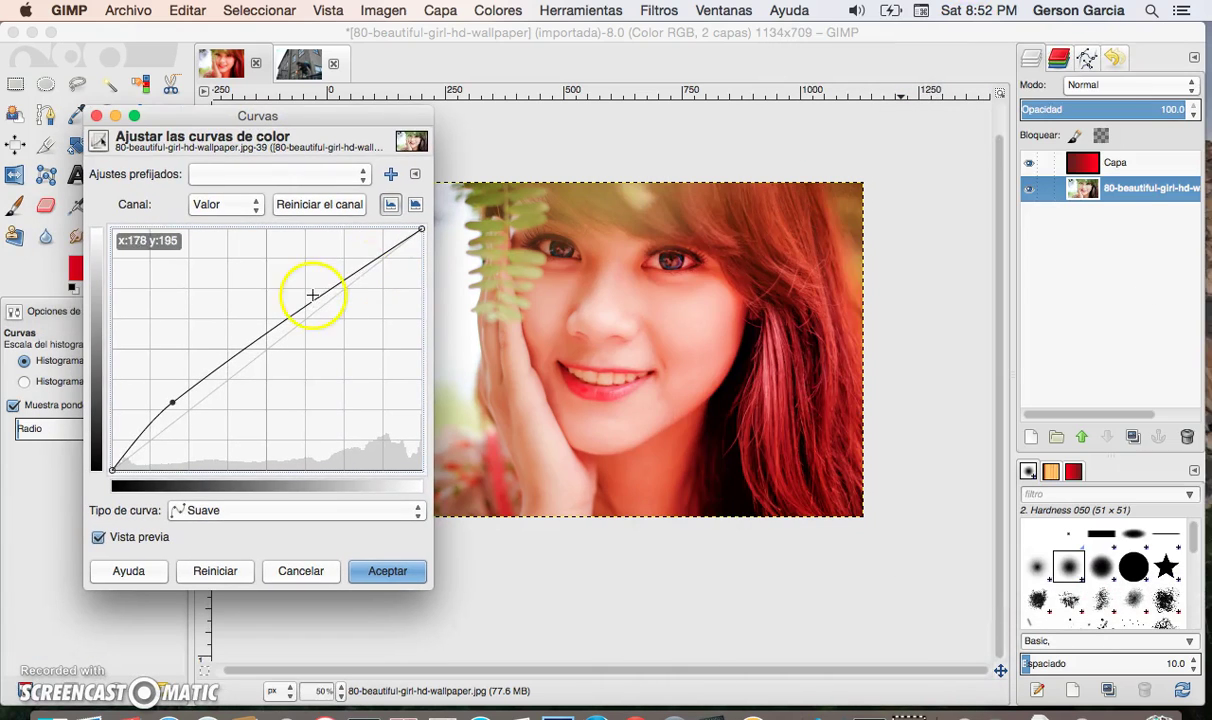
left_click_drag(325, 297, 356, 302)
left_click_drag(172, 402, 198, 412)
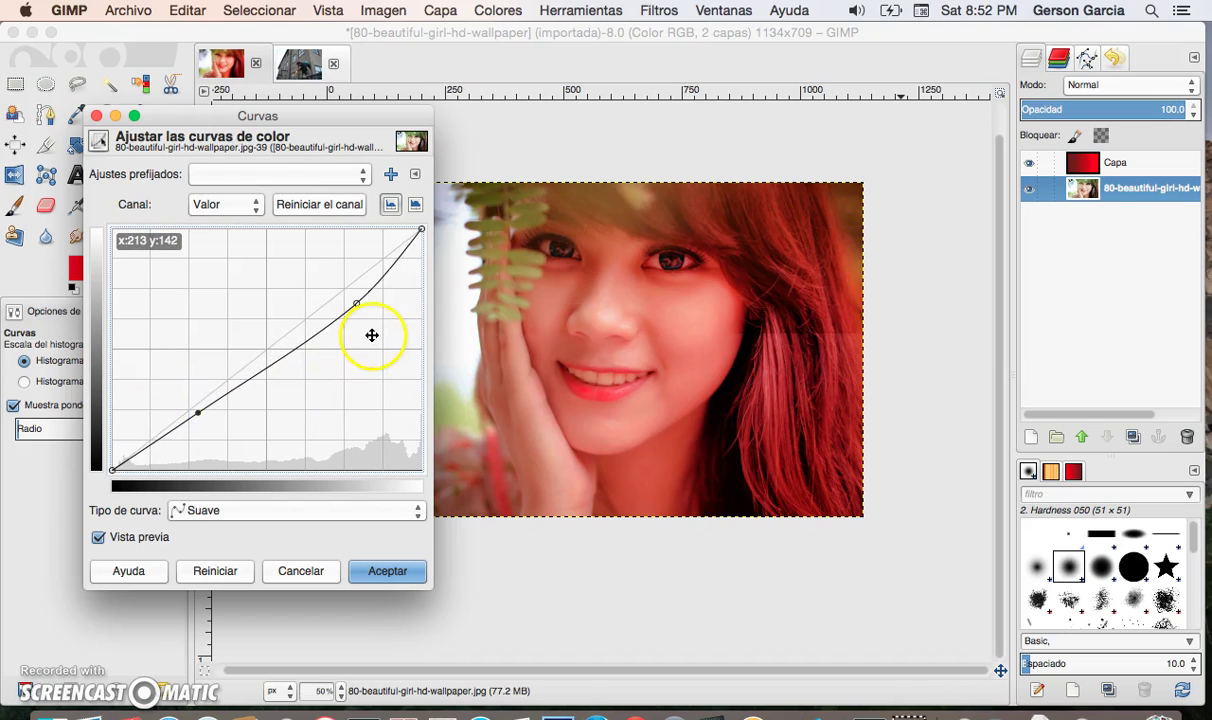
- Refine the S-curve for brighter highlights and darker shadows, keep Suave, and apply
mouse_move(350, 301)
left_mouse_down()
mouse_move(329, 285)
mouse_move(338, 297)
left_mouse_up()
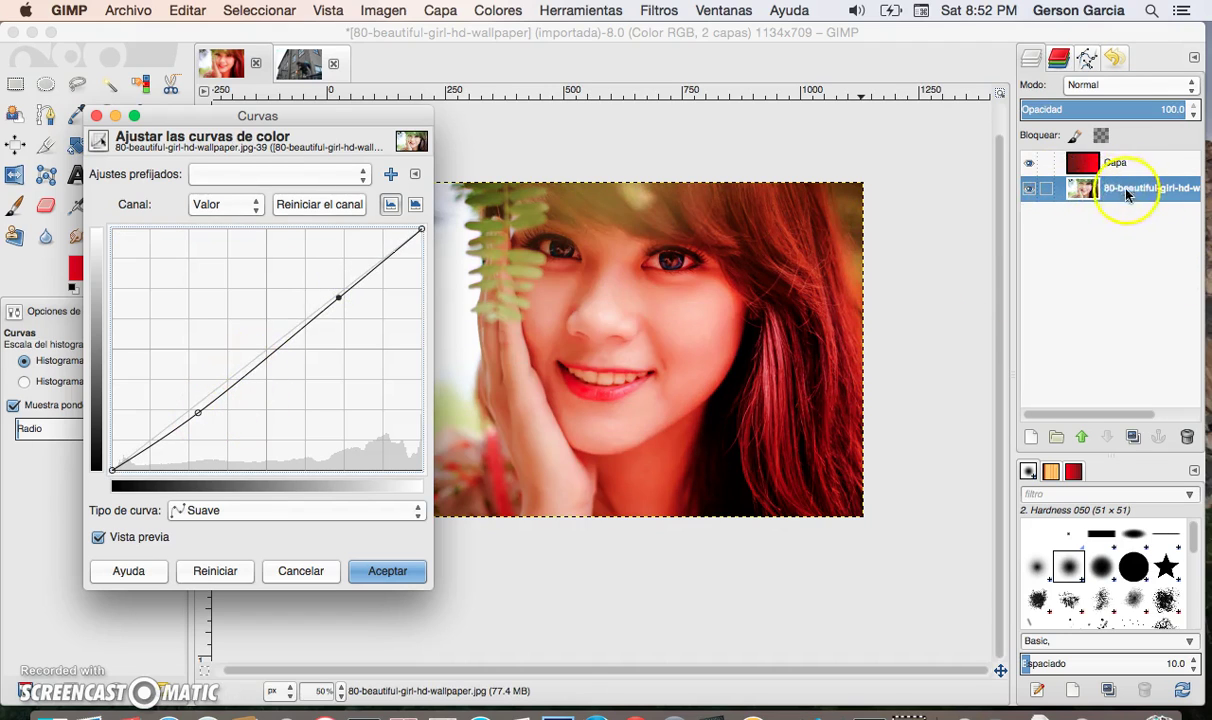
left_click_drag(338, 297, 307, 287)
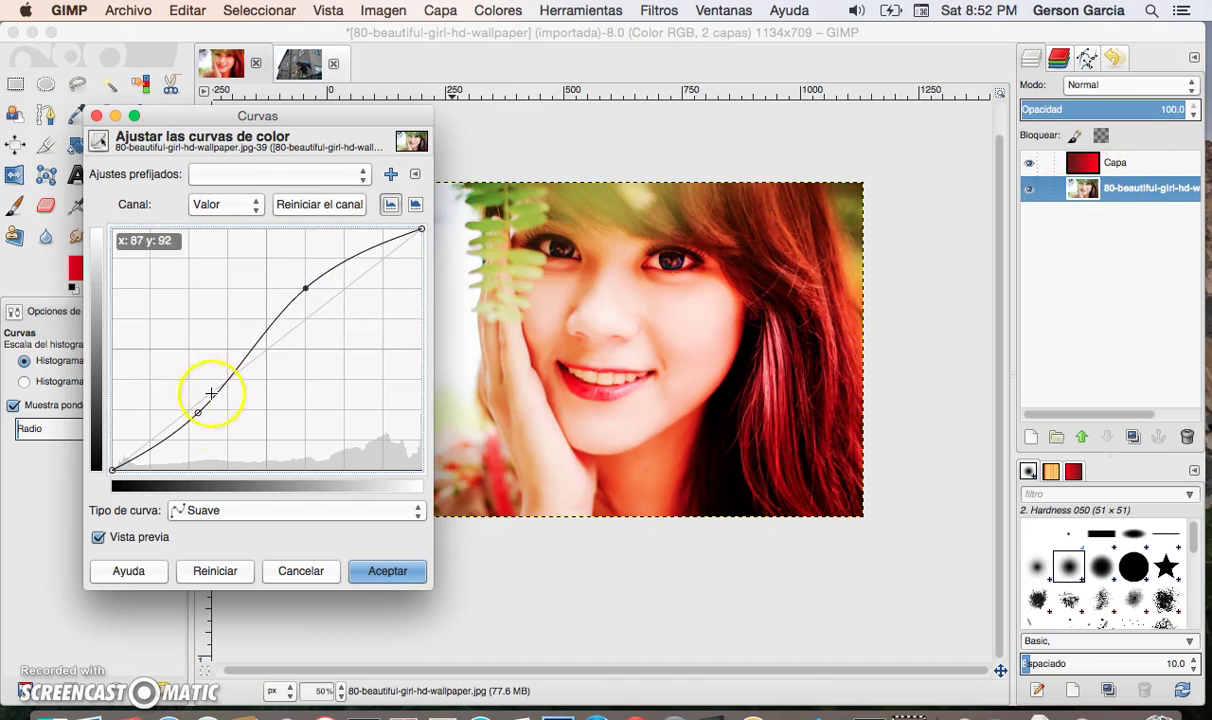
mouse_move(198, 412)
left_mouse_down()
mouse_move(218, 422)
mouse_move(209, 416)
left_mouse_up()
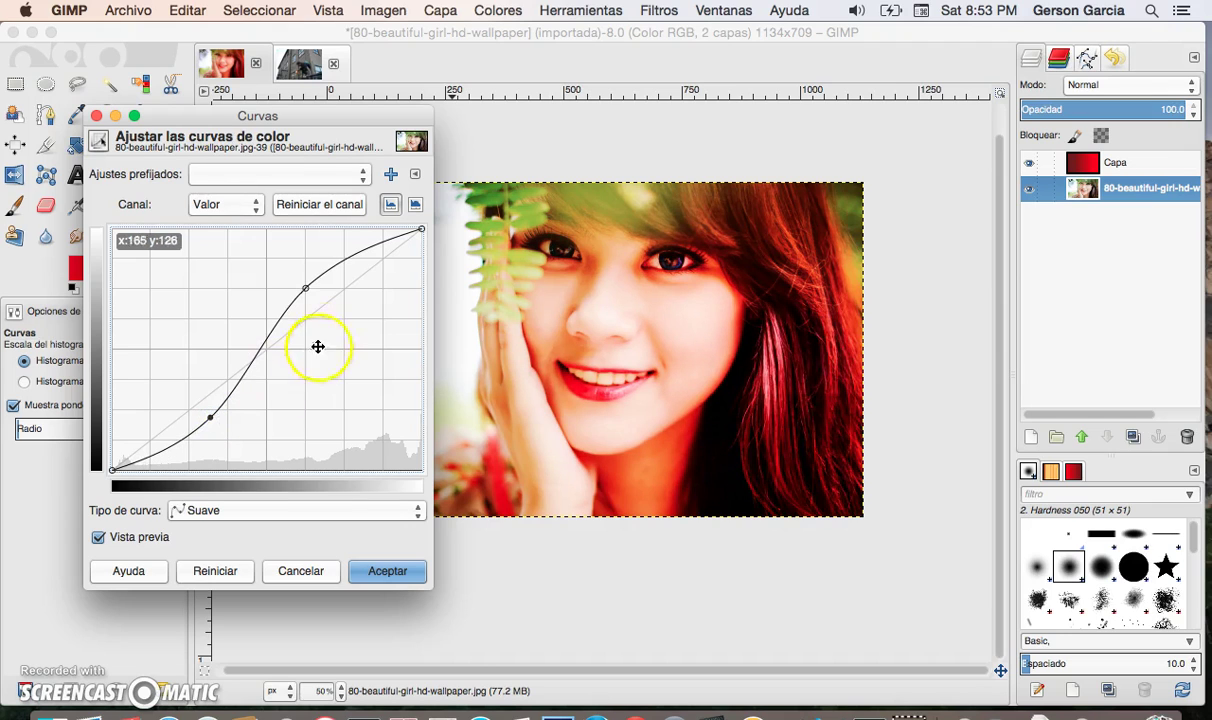
left_click_drag(304, 290, 300, 296)
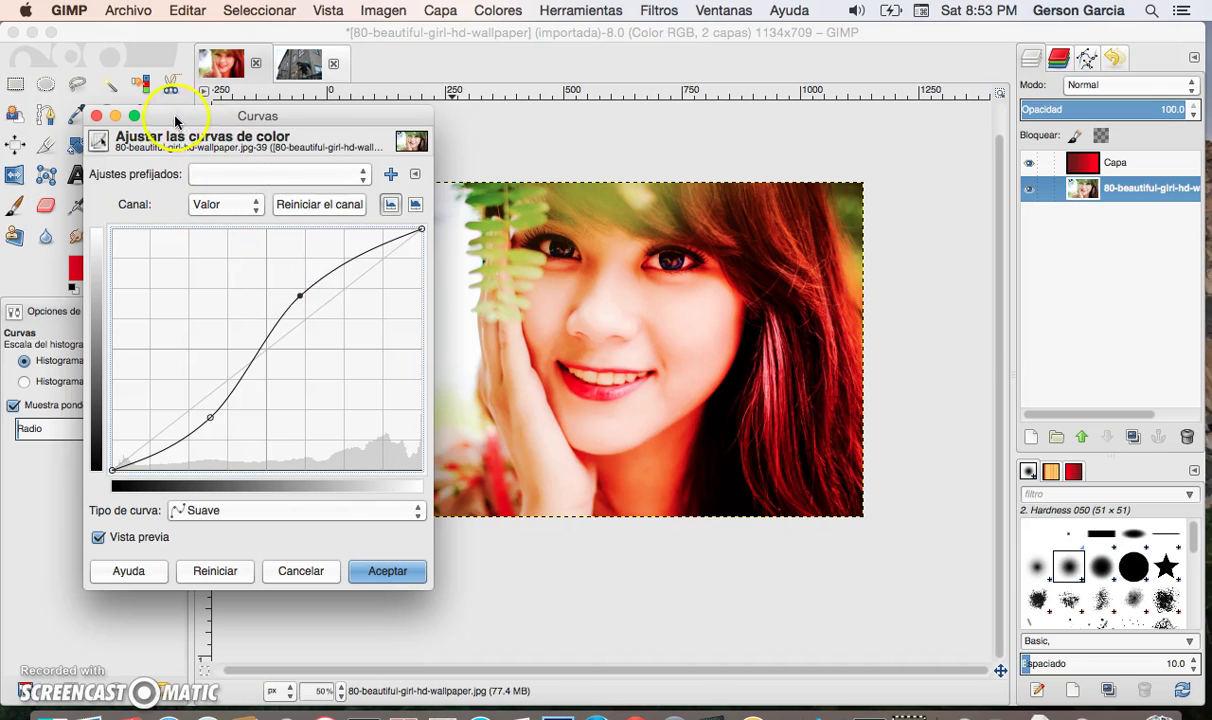
left_click_drag(175, 121, 136, 147)
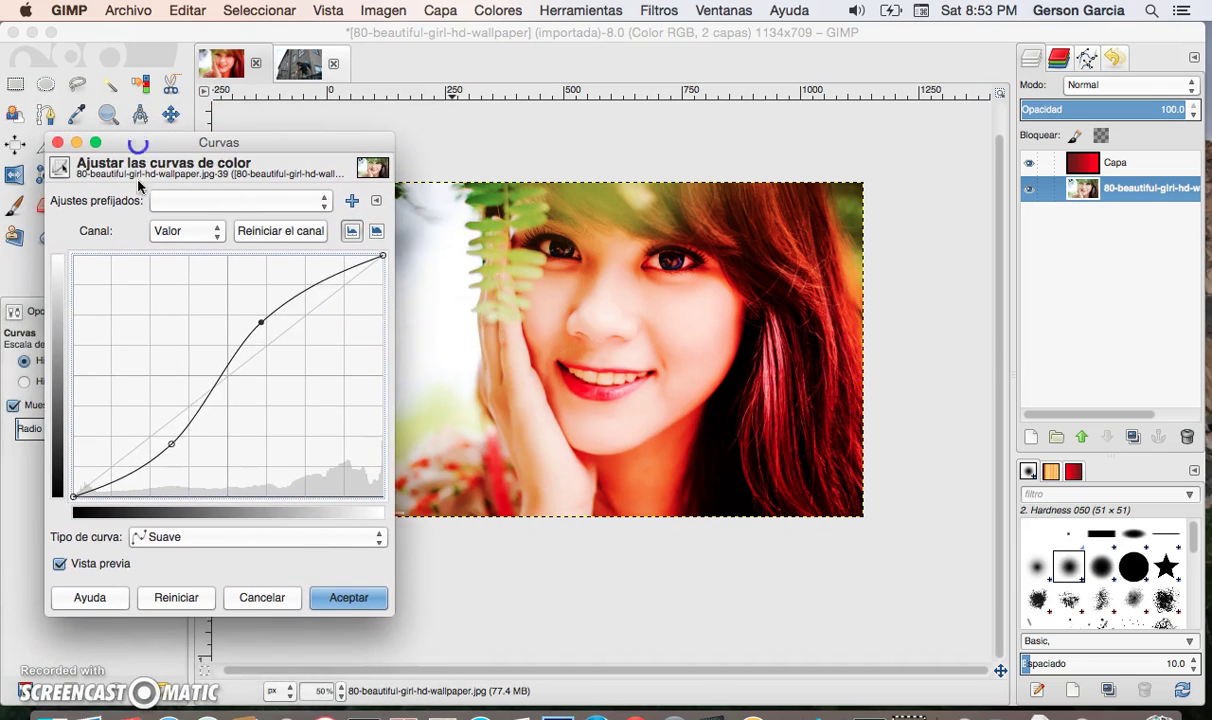
left_click(169, 443)
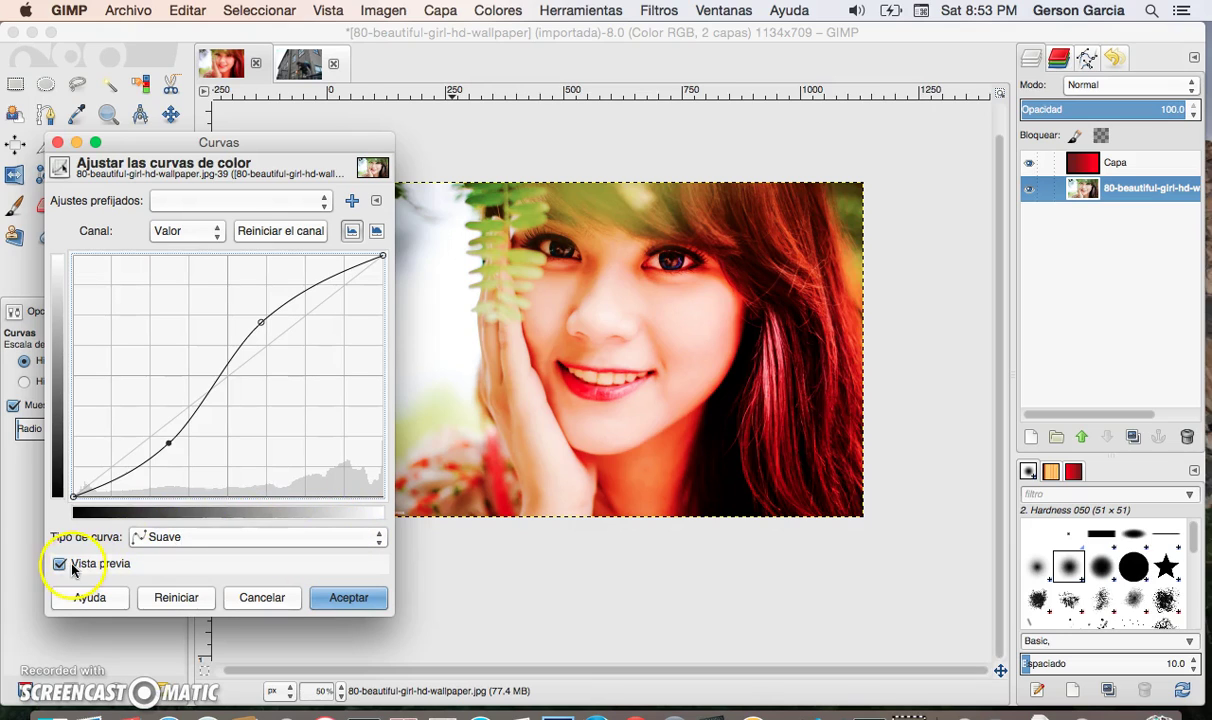
left_click(216, 541)
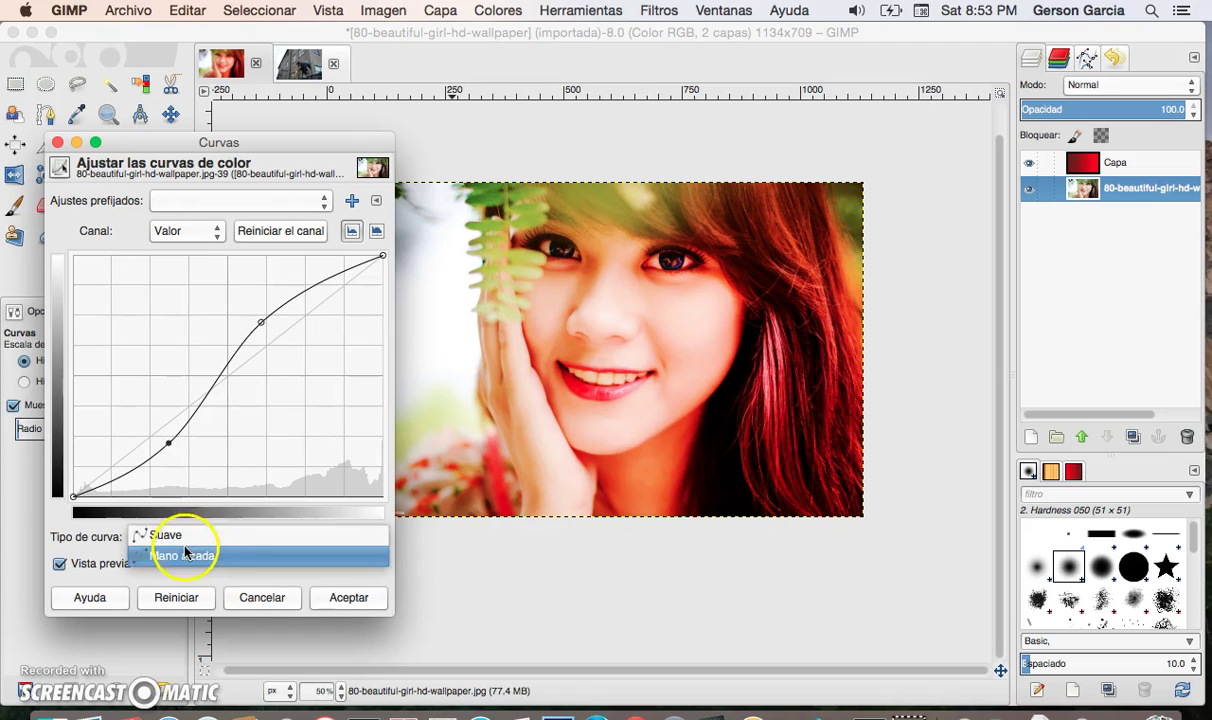
left_click(195, 536)
left_click_drag(267, 315, 265, 317)
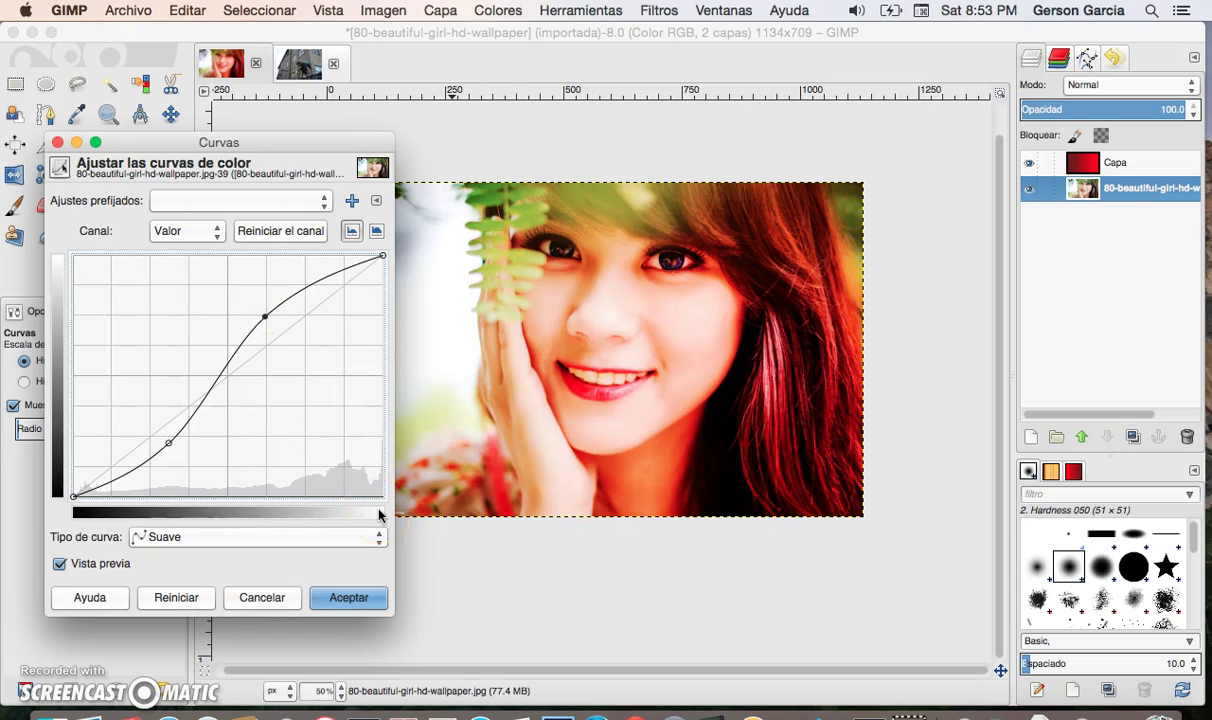
left_click(357, 598)
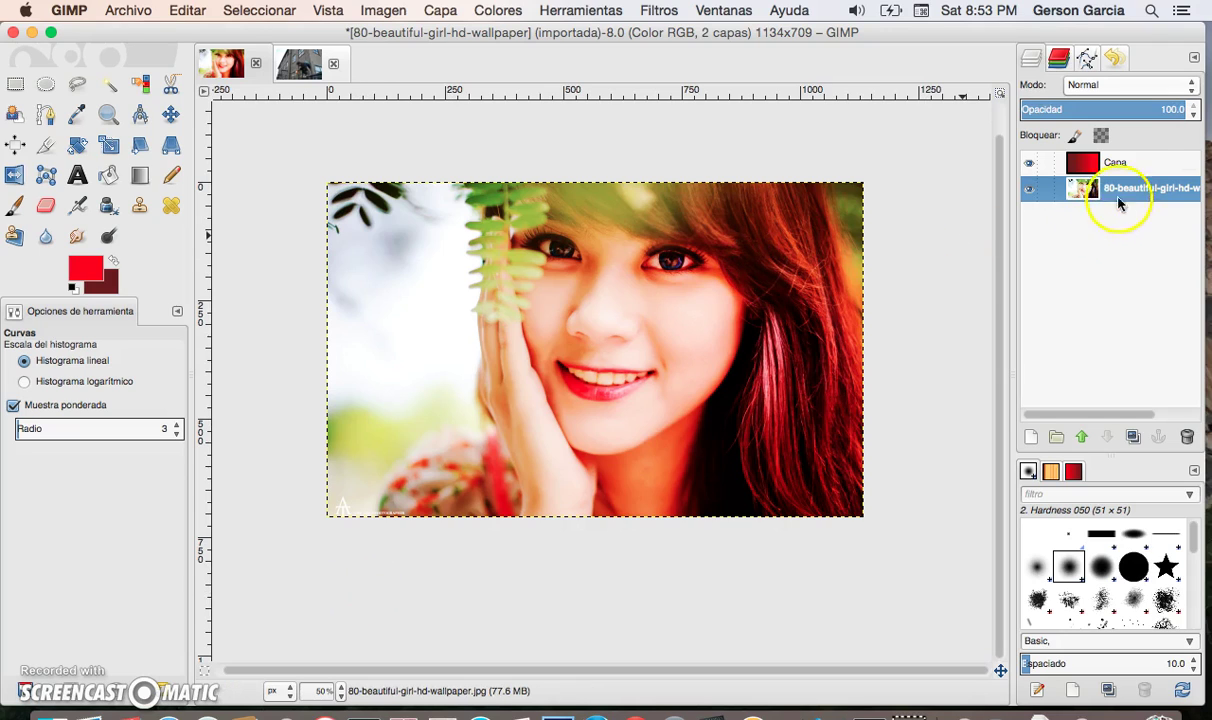
- Add a new layer Capa #1 above the red gradient layer Capa
left_click(1136, 163)
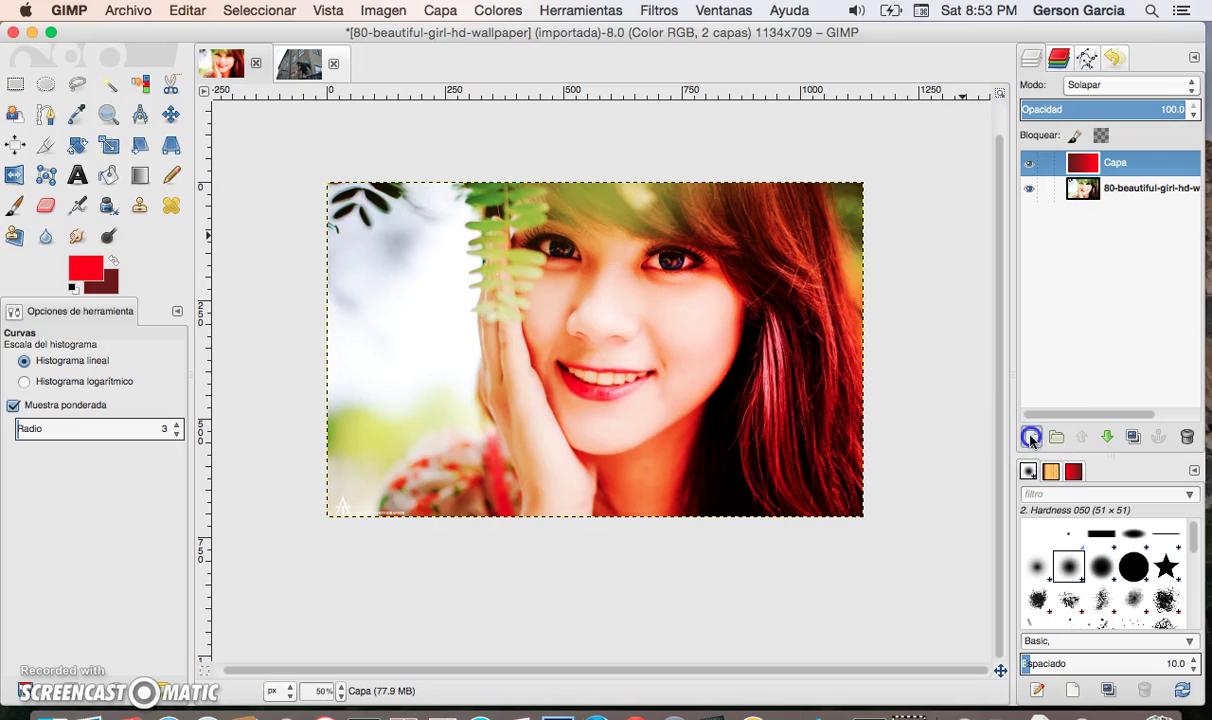
left_click(1031, 438)
left_click(226, 301)
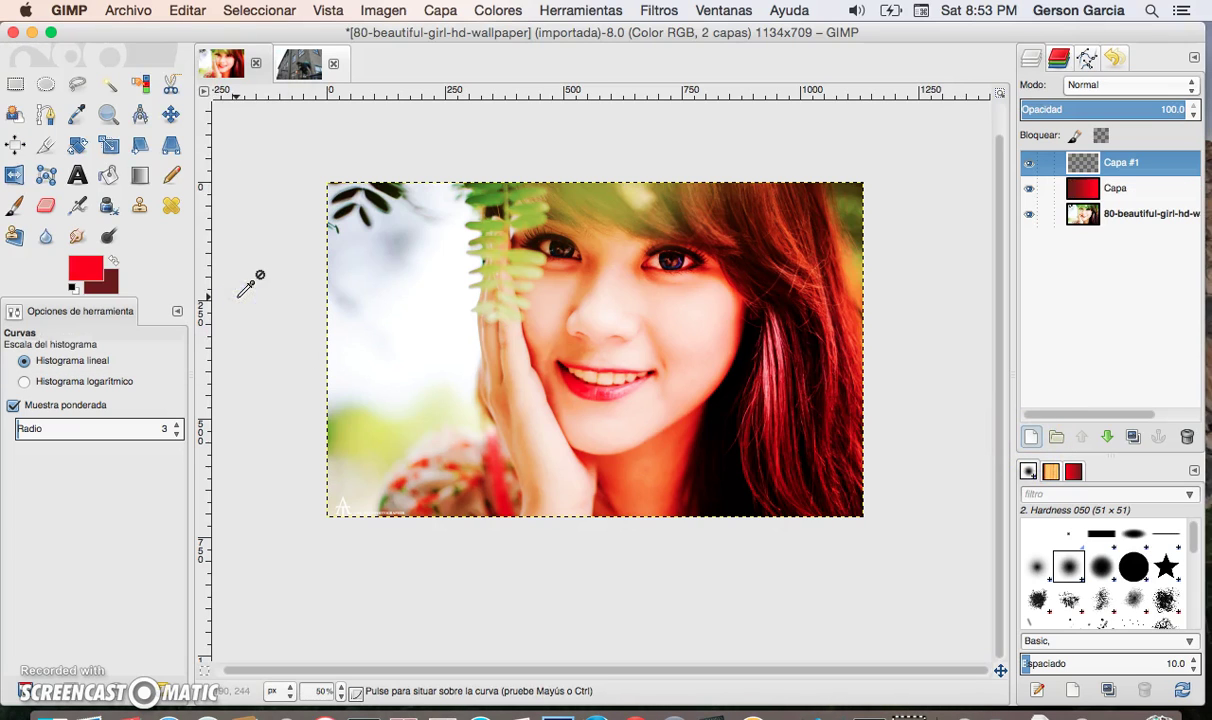
left_click(376, 216)
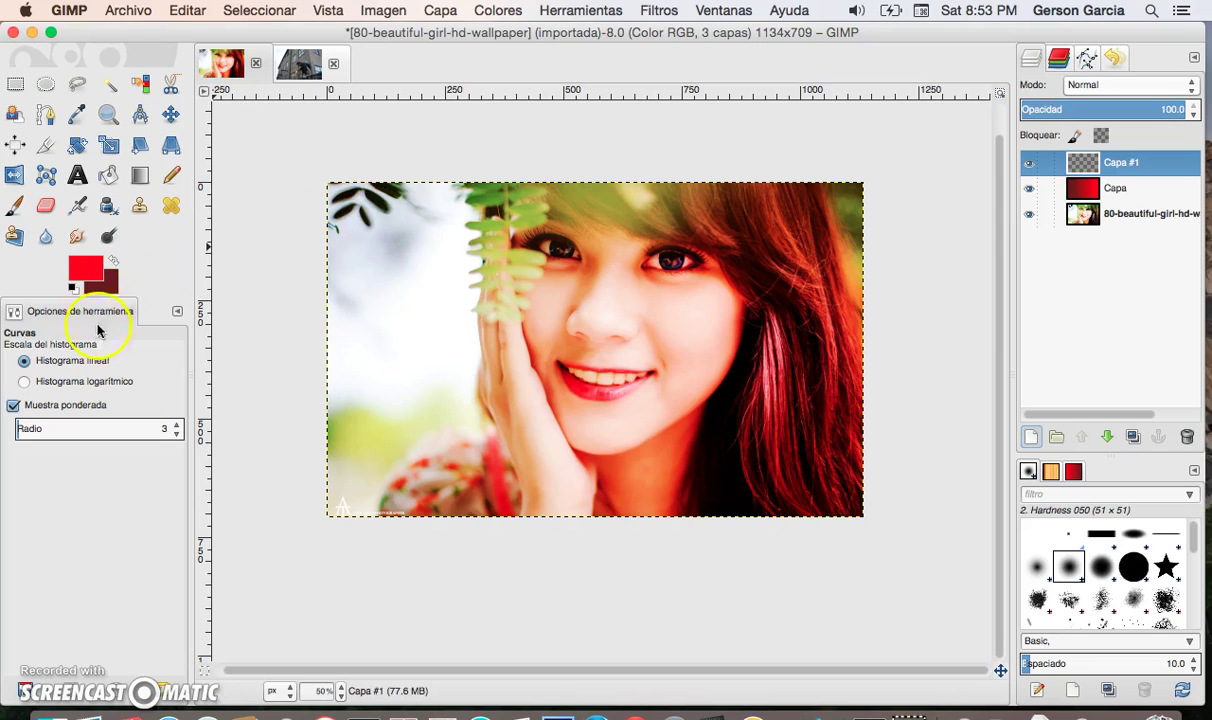
- Set the foreground colour to black 000000 and bucket-fill Capa #1
left_click(90, 278)
left_click_drag(54, 195, 5, 242)
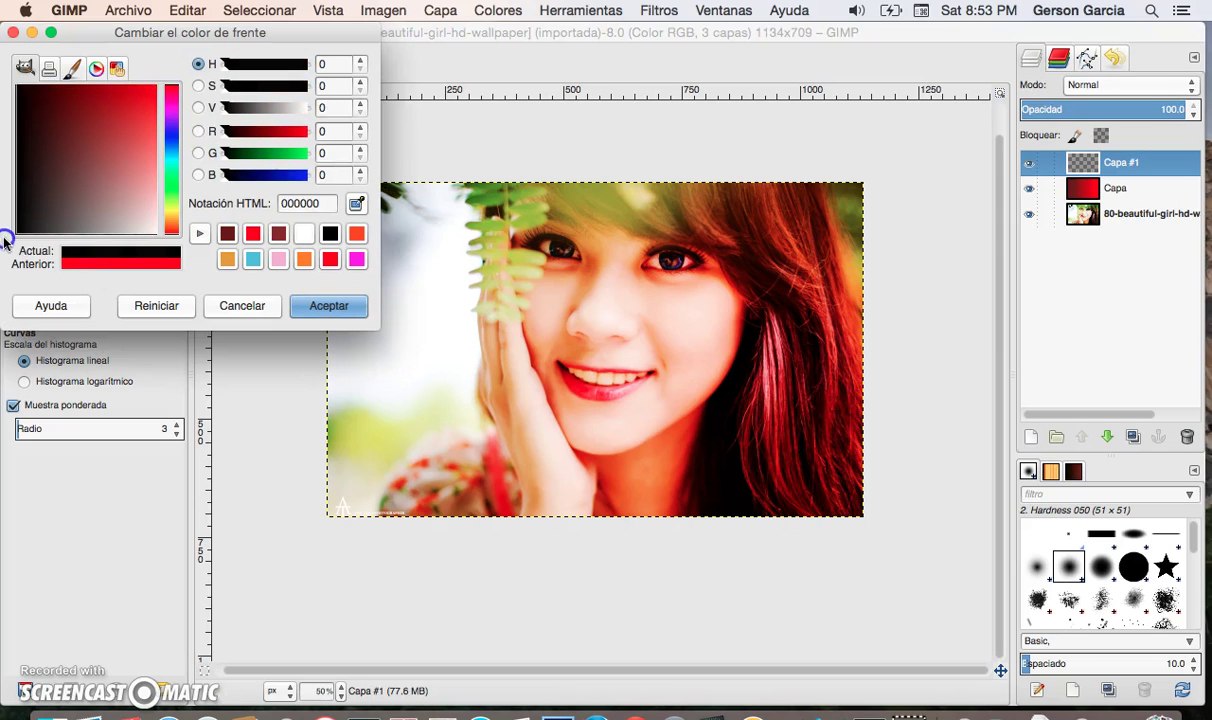
left_click(326, 307)
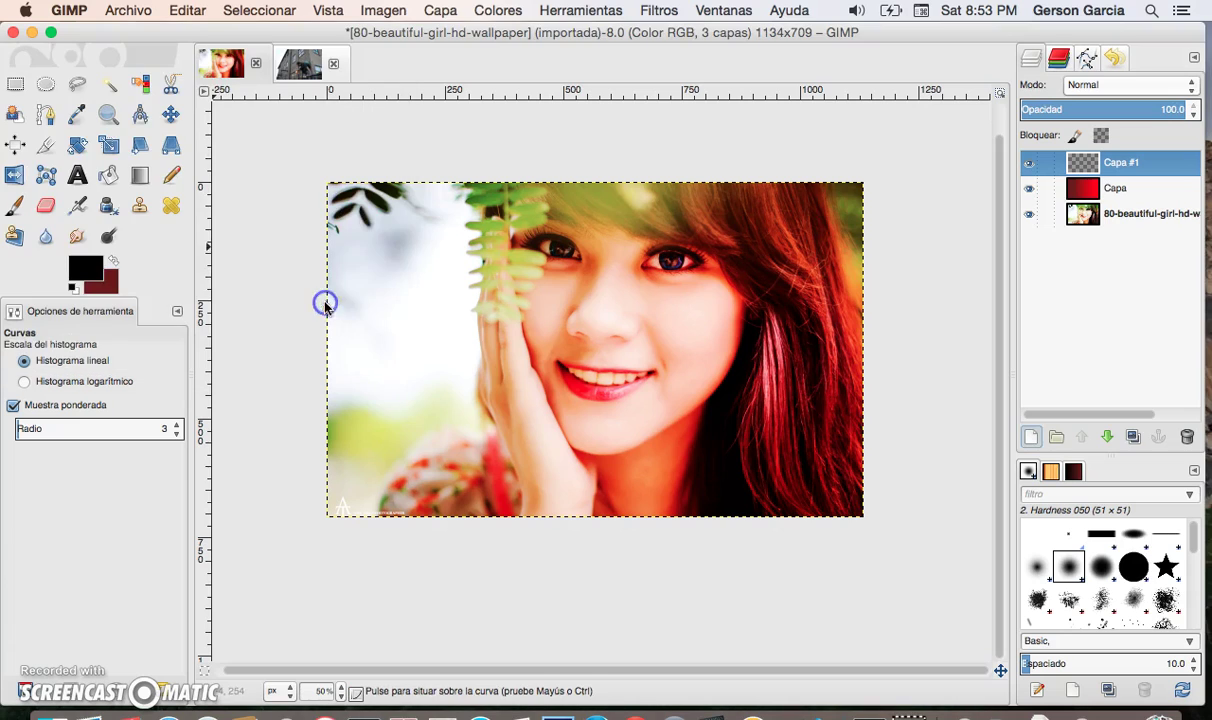
left_click(112, 177)
left_click(633, 460)
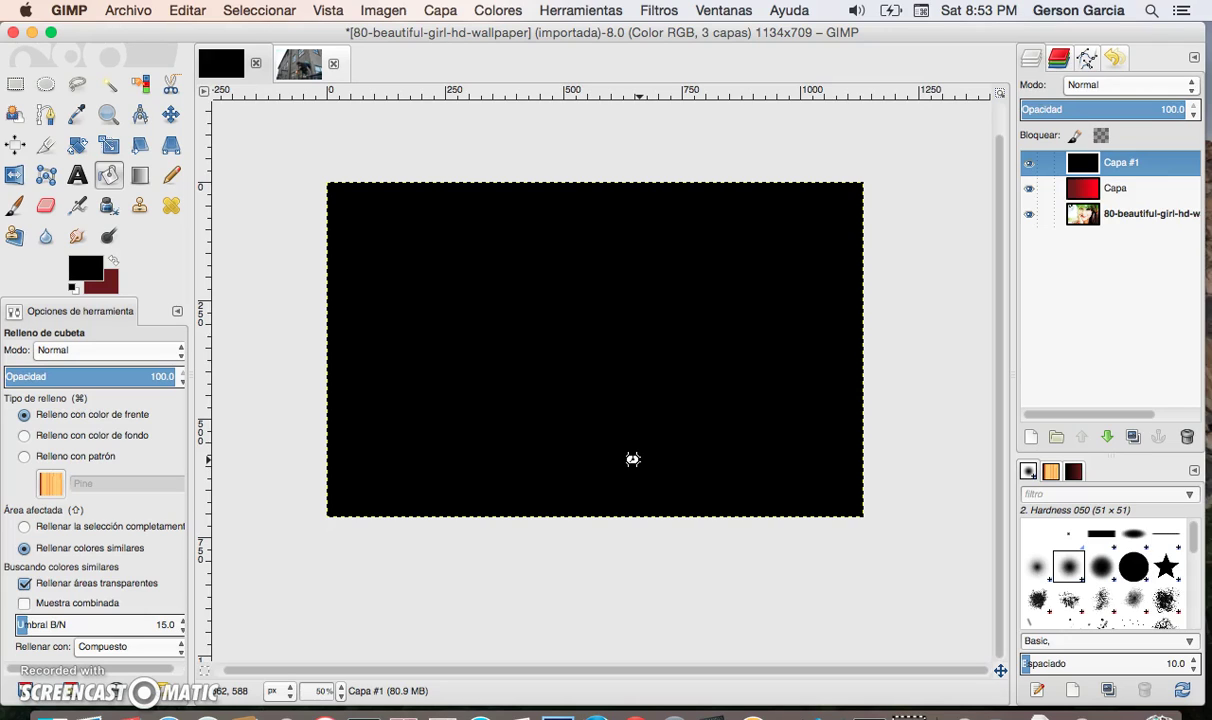
left_click(566, 456)
left_click(180, 372)
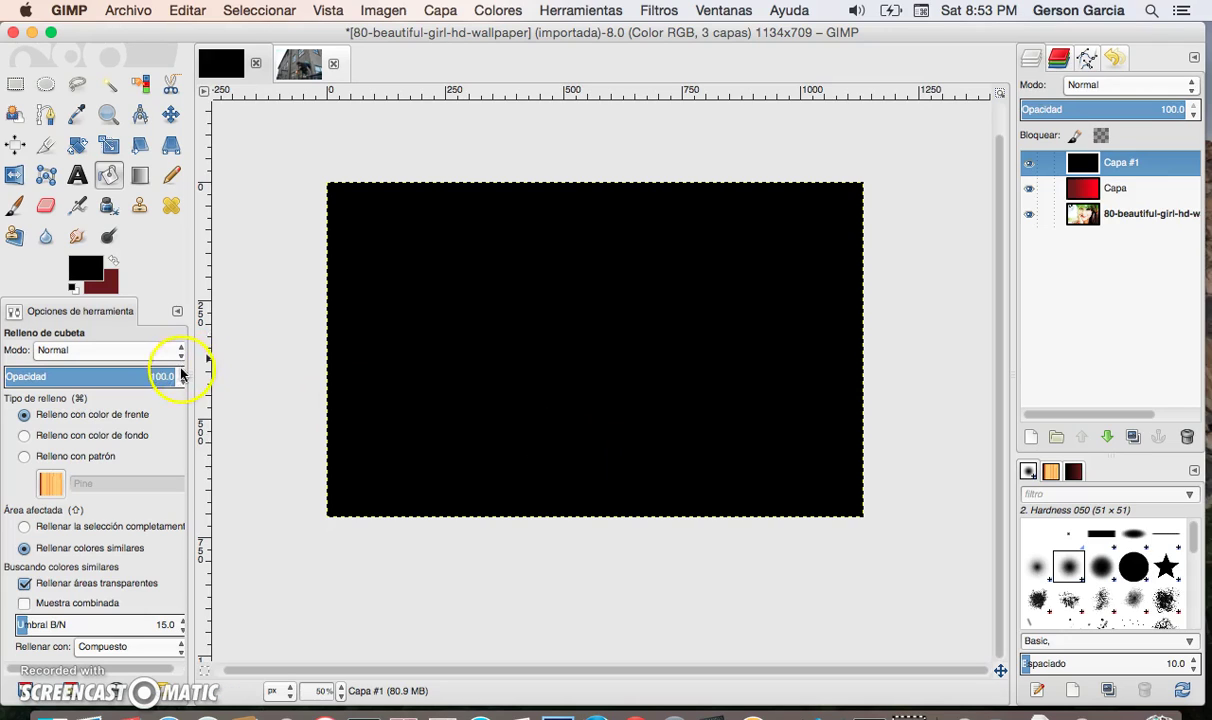
- Enlarge the Eraser brush and erase a soft circle of black over the face
left_click(30, 202)
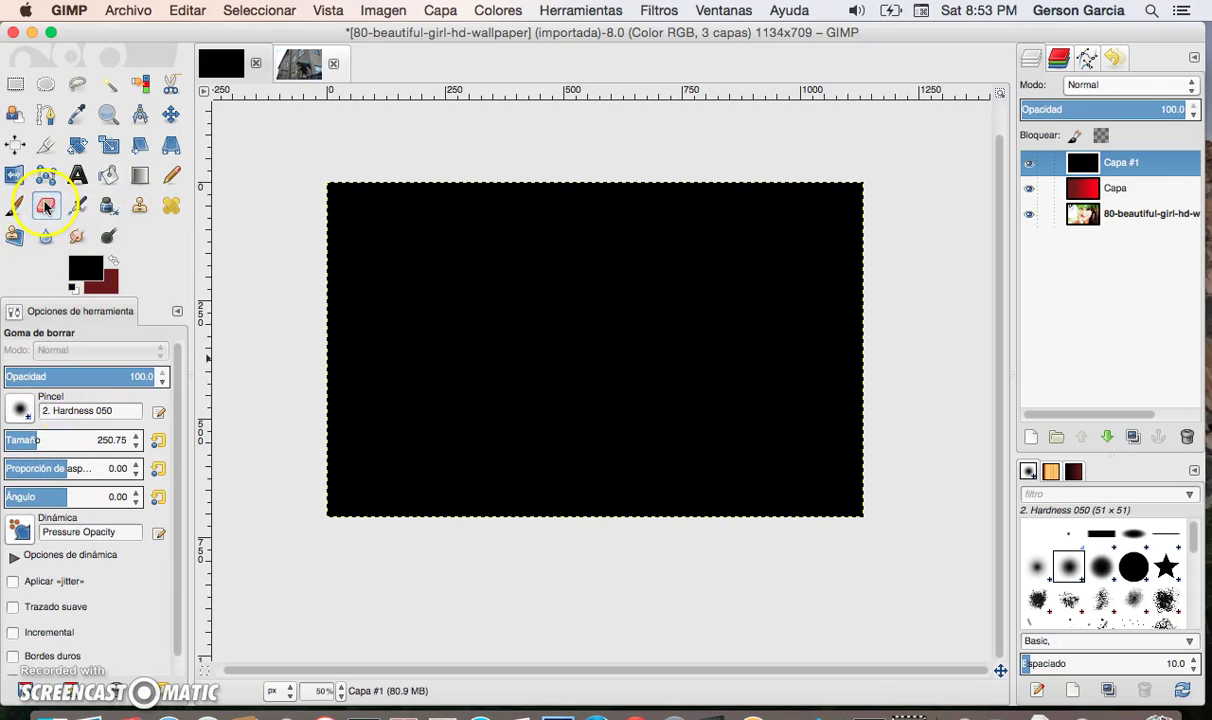
left_click_drag(36, 440, 129, 446)
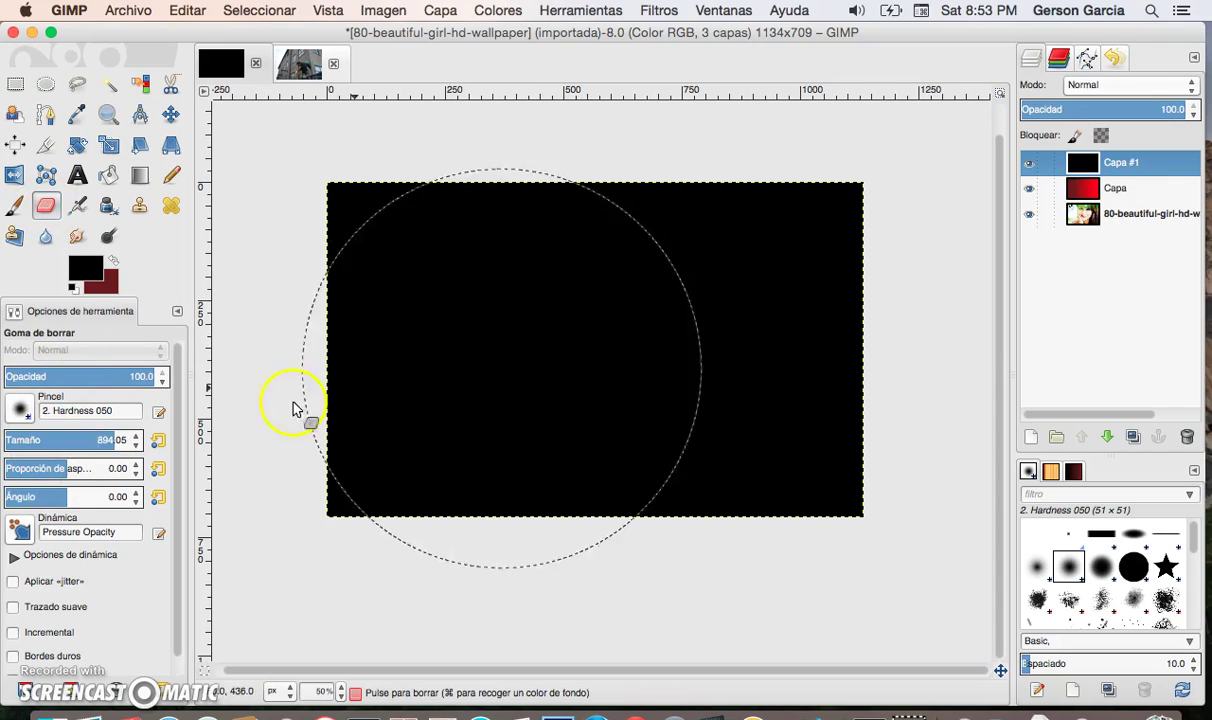
double_click(110, 440)
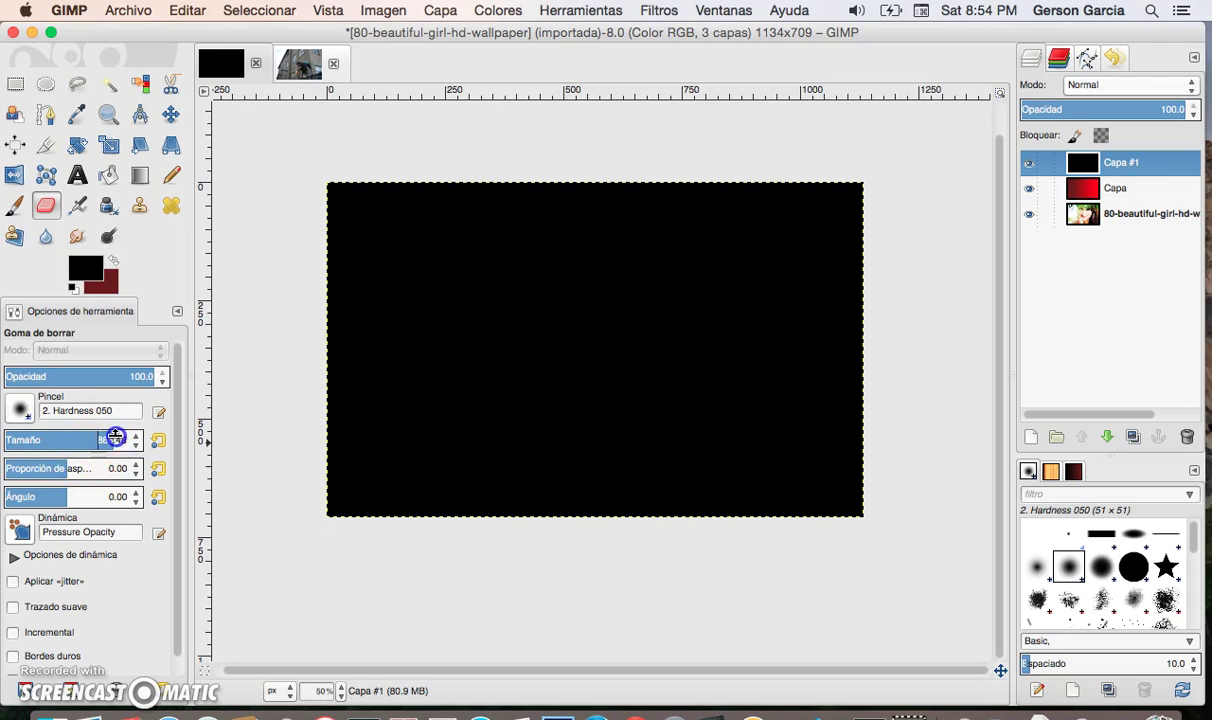
left_click(600, 367)
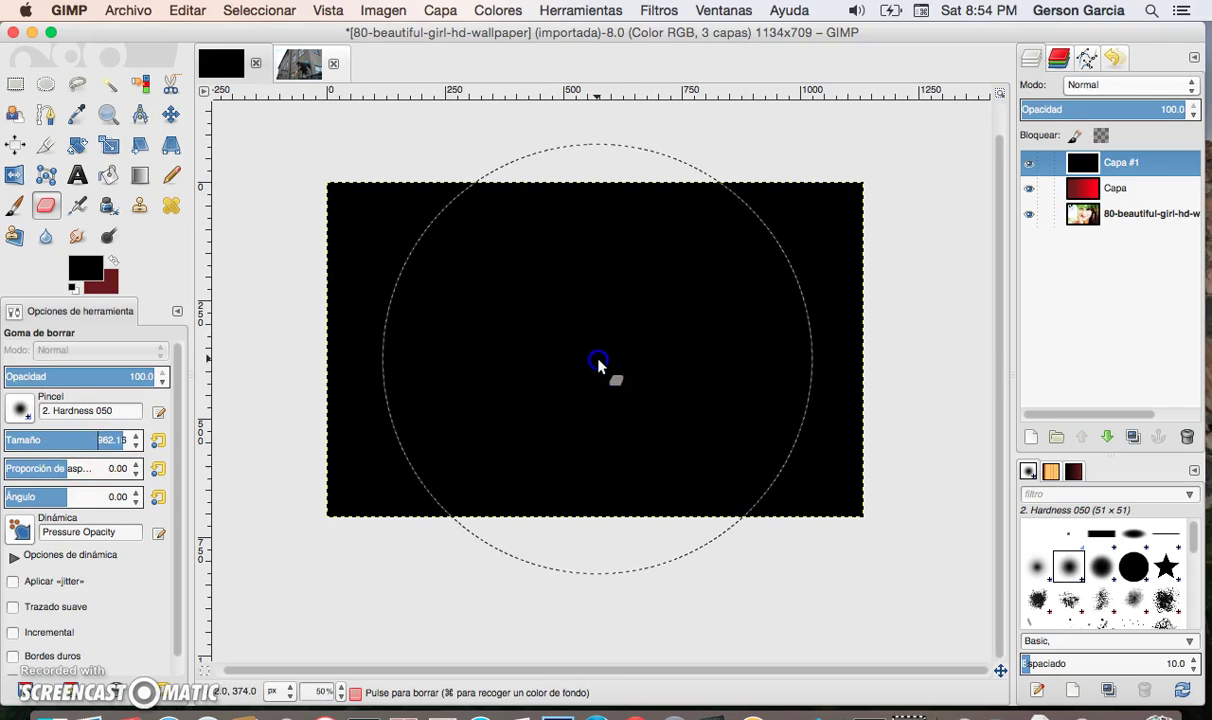
left_click(592, 350)
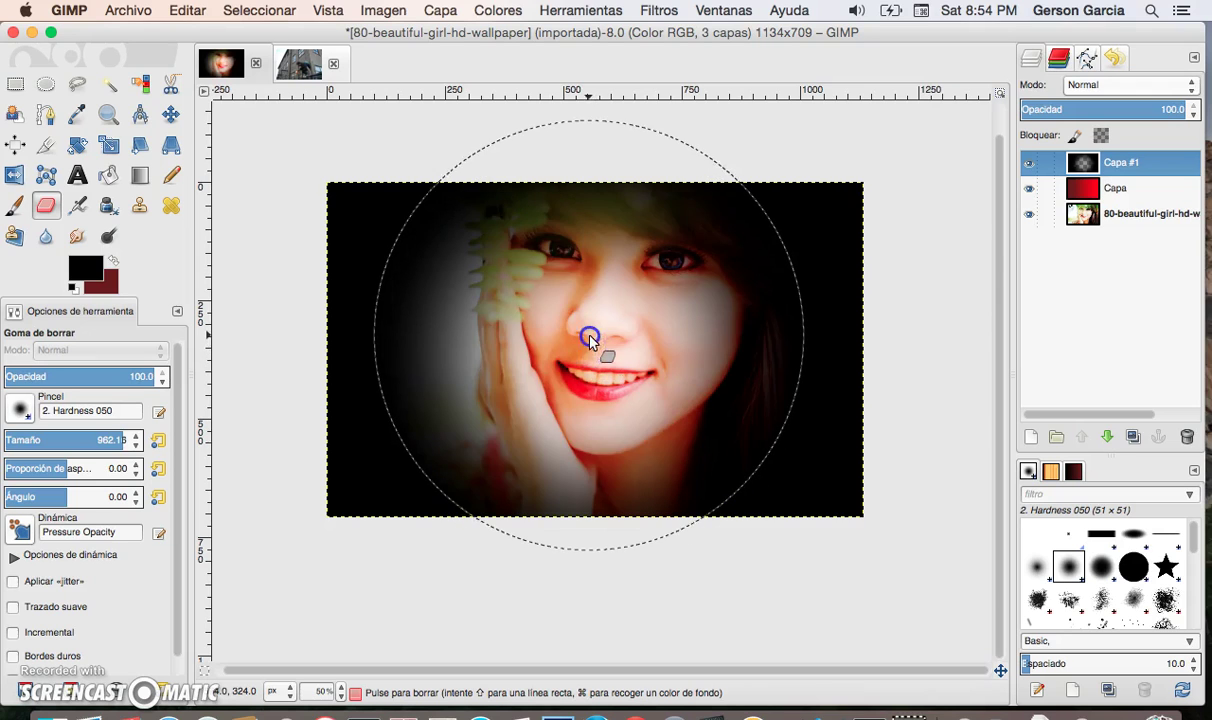
left_click(563, 348)
key("ctrl+z")
left_click(599, 338)
left_click(590, 347)
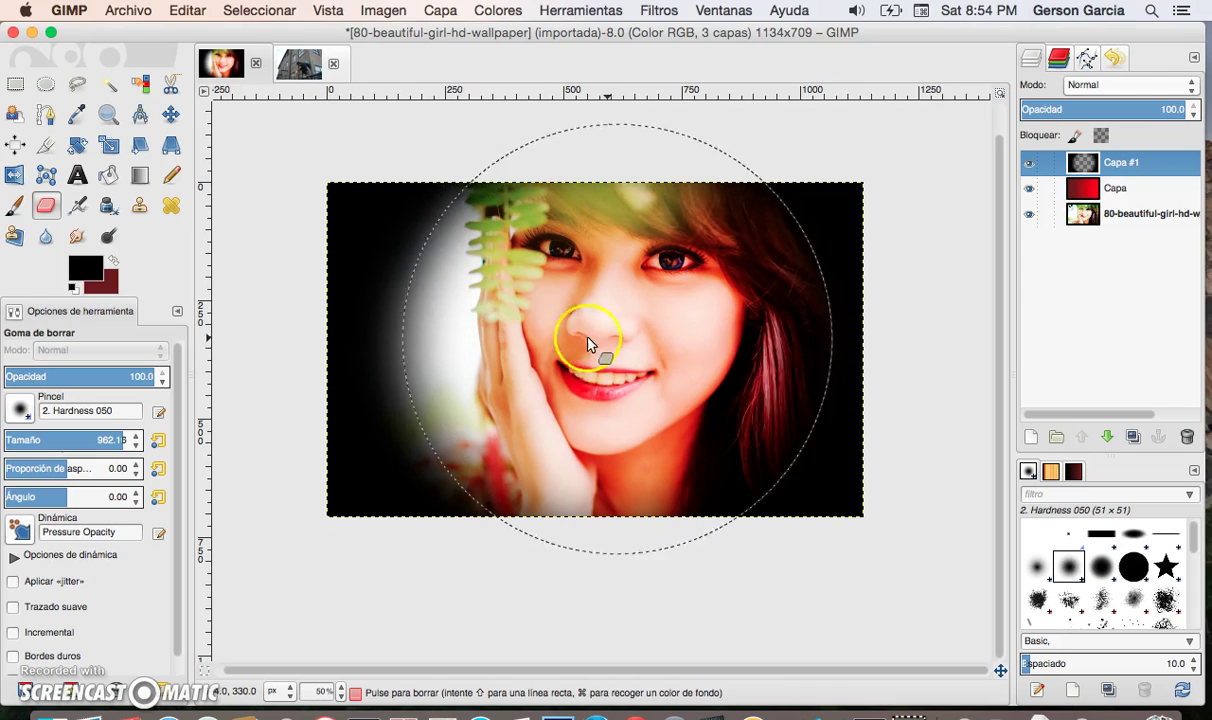
left_click(556, 352)
- Undo and redo the centre erase strokes until the clearing sits around the nose
key("ctrl+z")
left_click(600, 345)
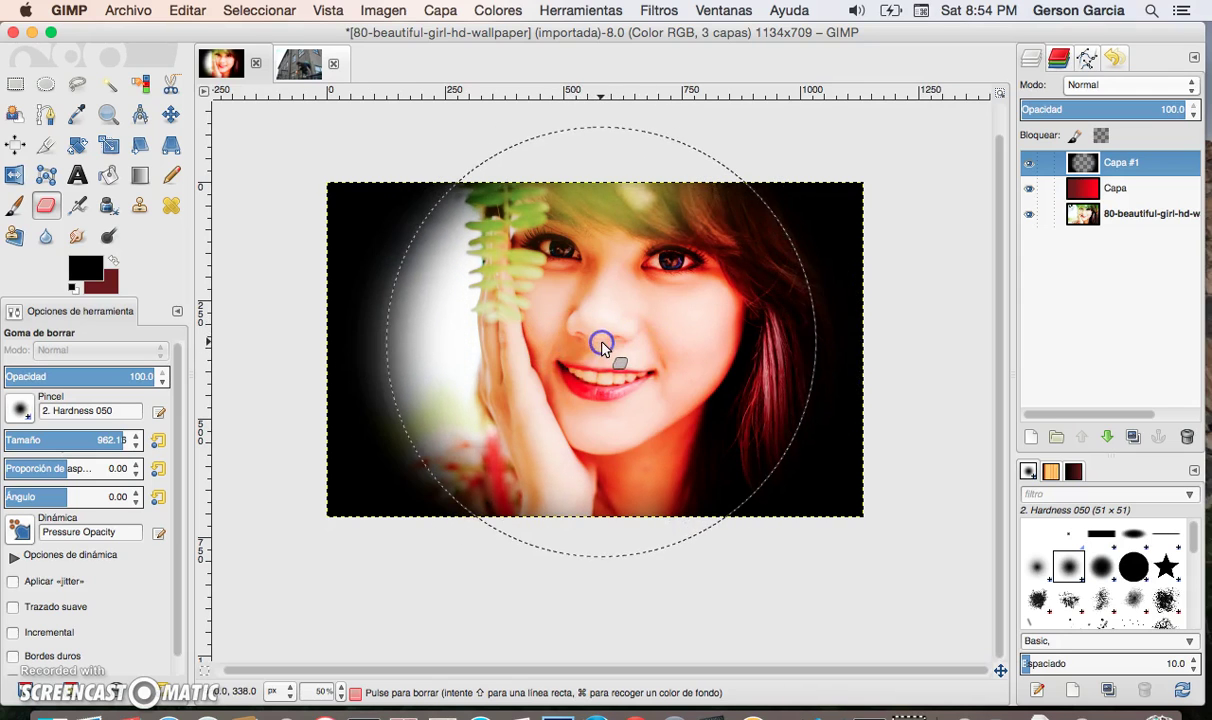
key("ctrl+z")
left_click(598, 348)
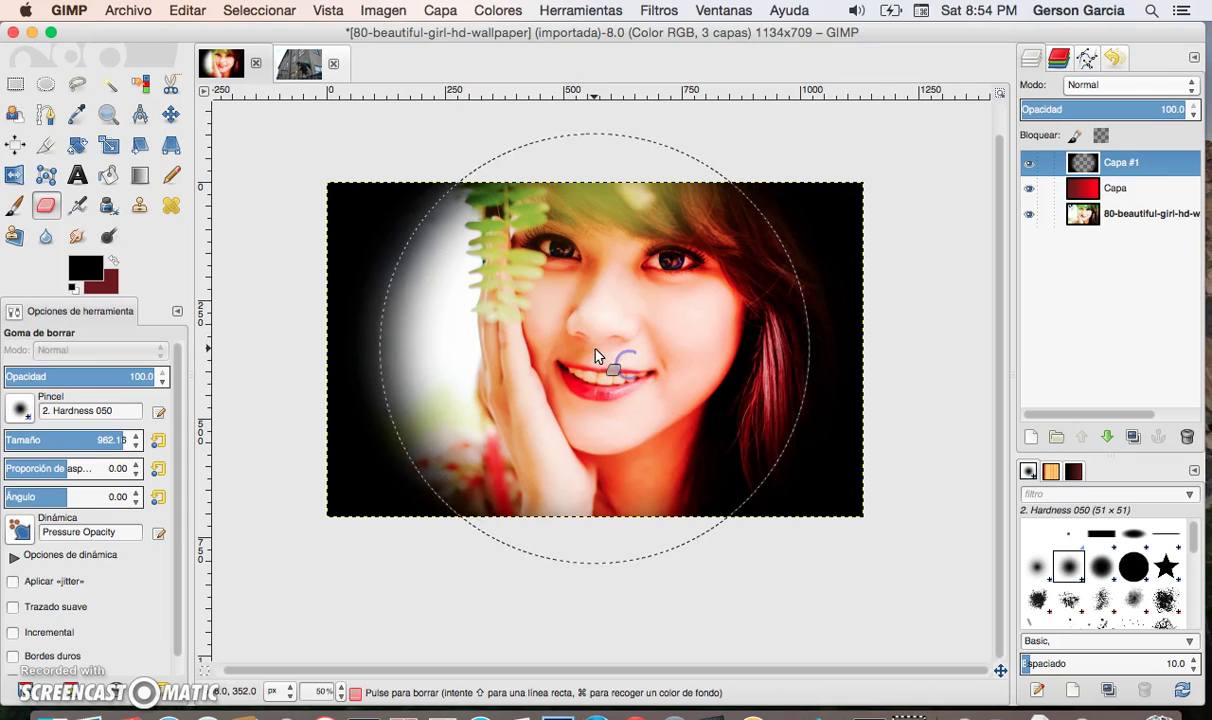
key("ctrl+z")
left_click(592, 334)
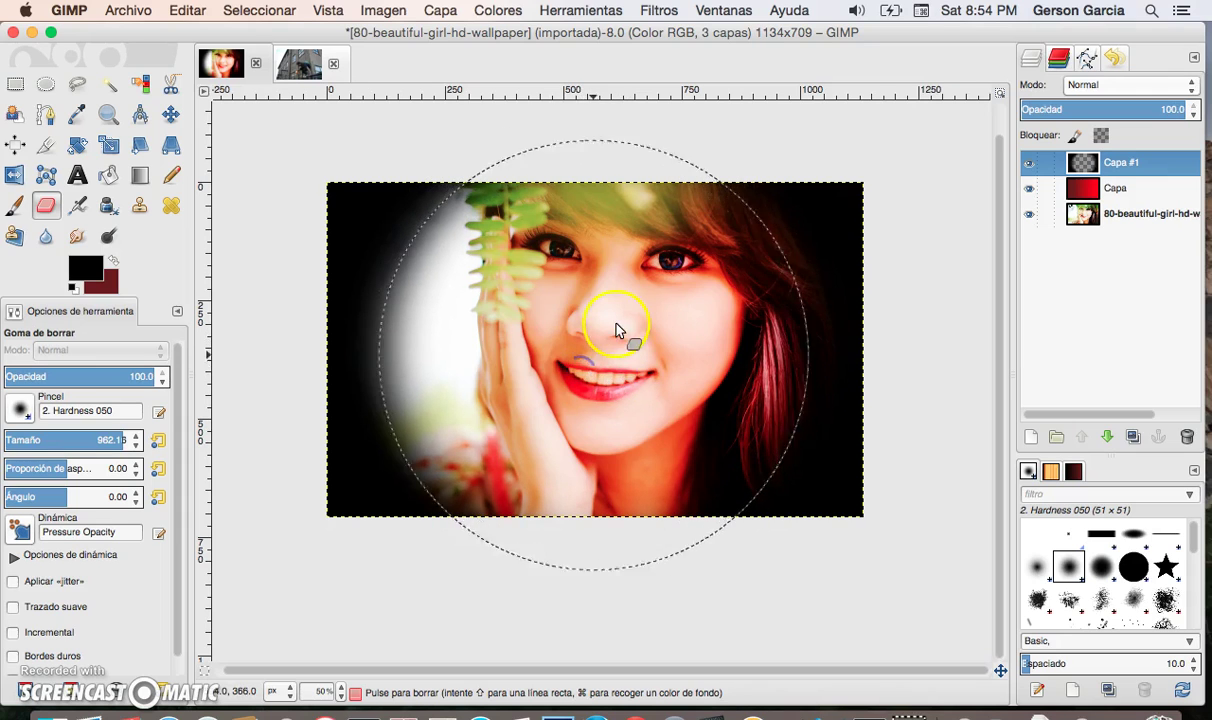
key("ctrl+z")
left_click(600, 330)
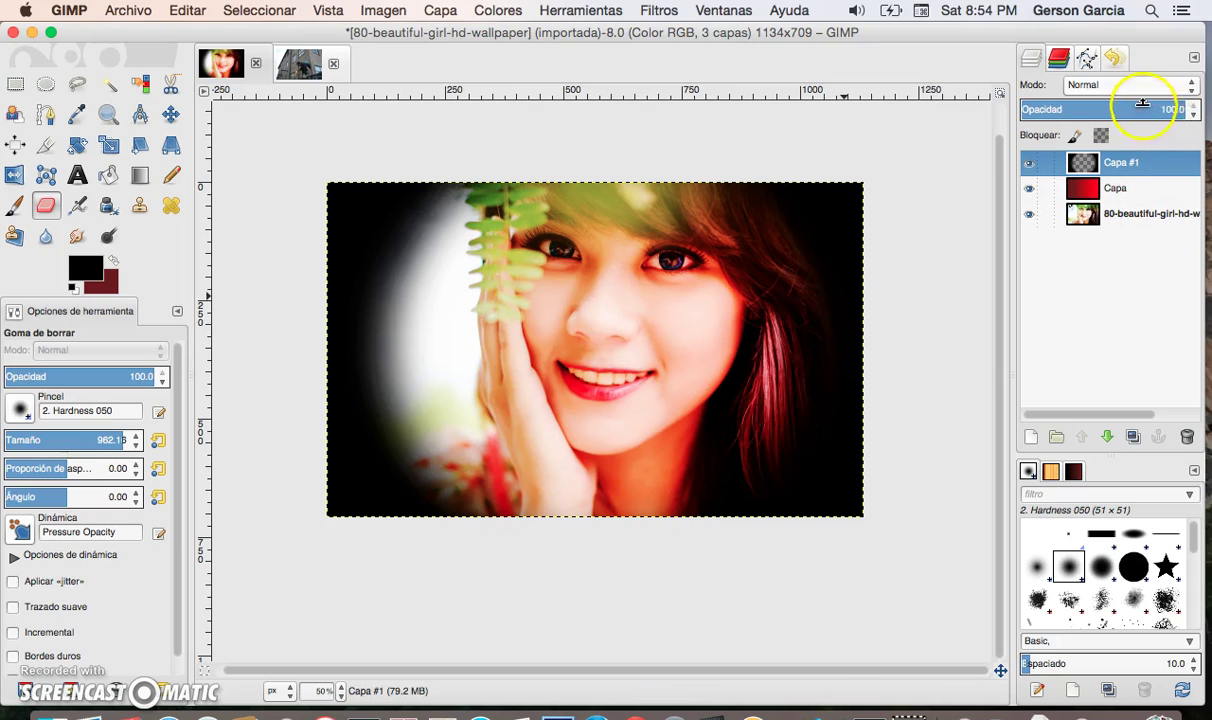
- Lower Capa #1 opacity to 52.3 and erase more of the vignette across the image
left_click_drag(1142, 104, 1106, 104)
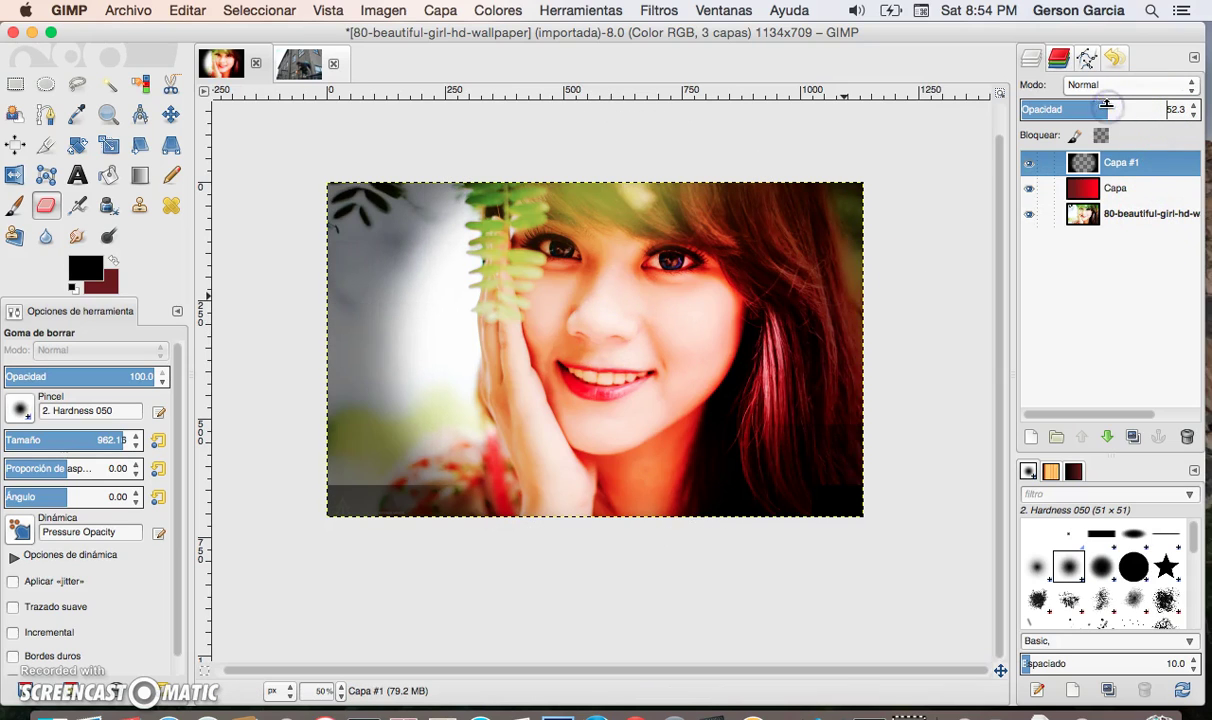
left_click(448, 338)
left_click(690, 344)
left_click(595, 338)
left_click(628, 352)
left_click(916, 390)
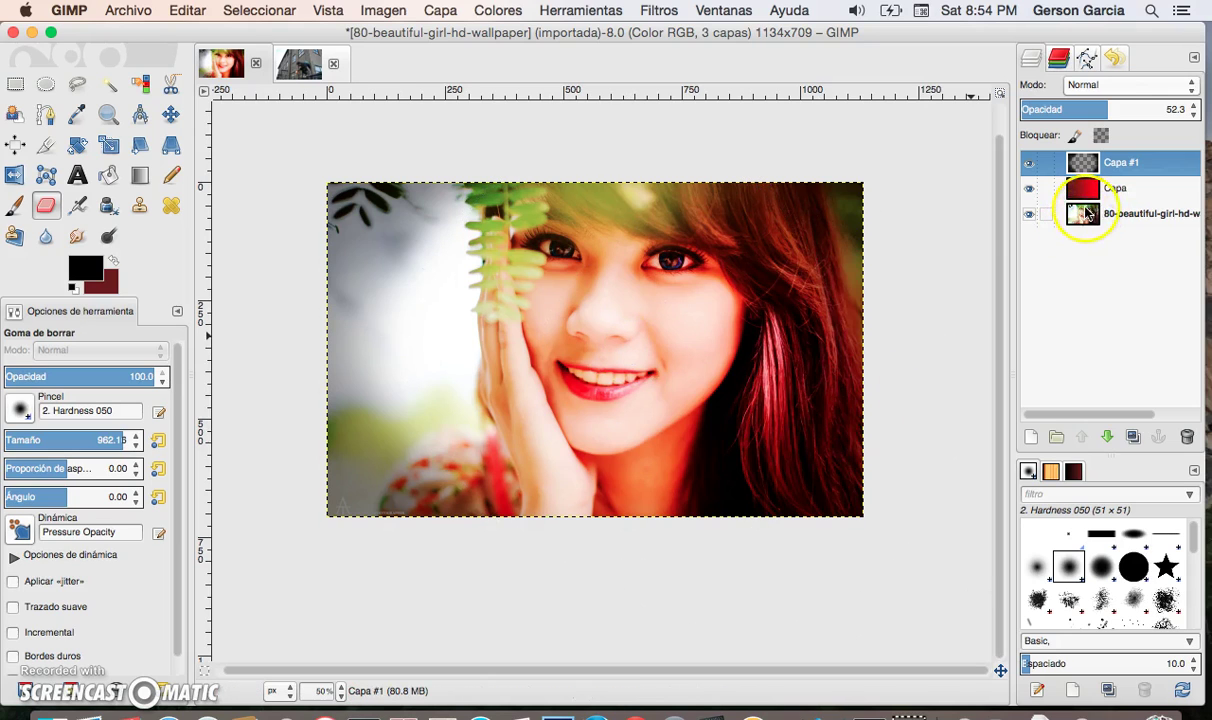
left_click(490, 328)
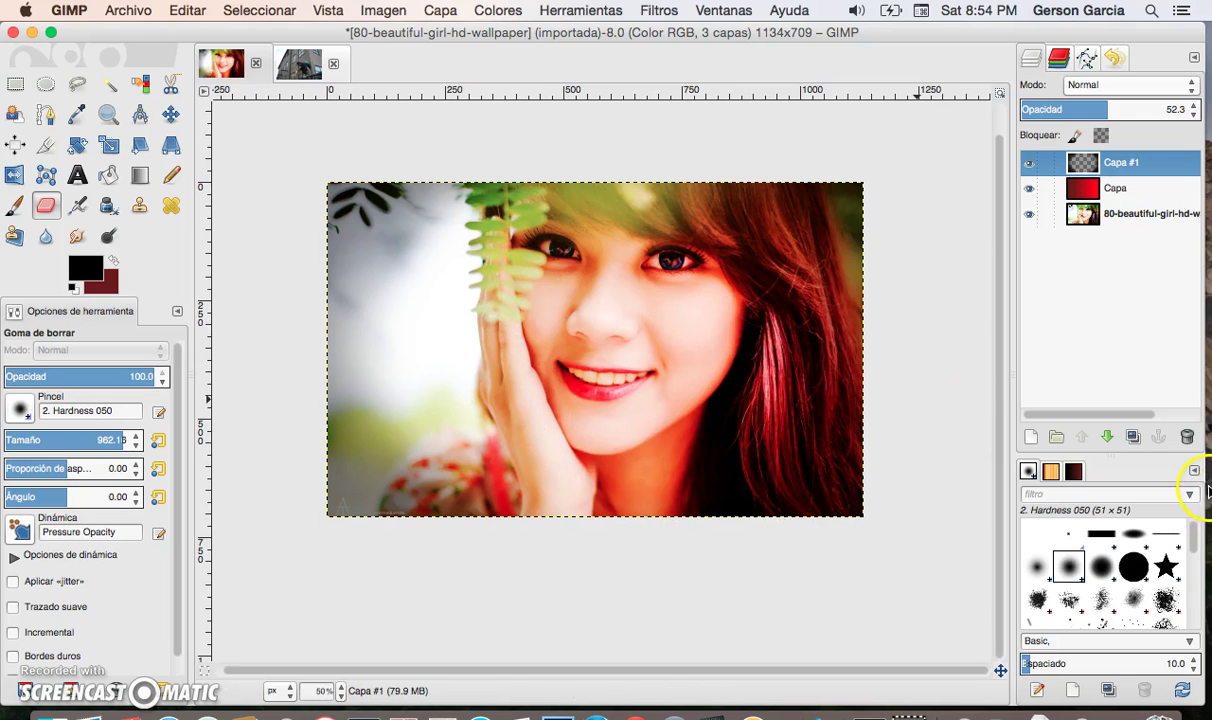
- Toggle Capa #1 and Capa visibility to compare, then hide the overlay layers
left_click(1029, 162)
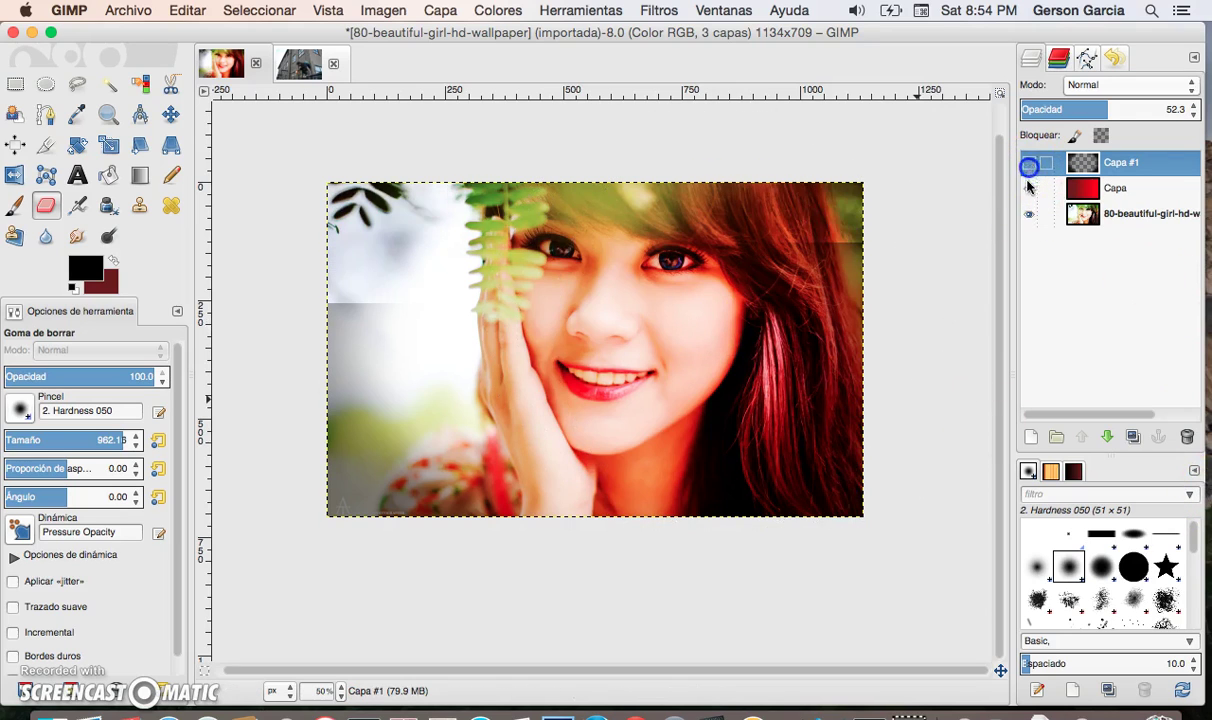
left_click(1029, 188)
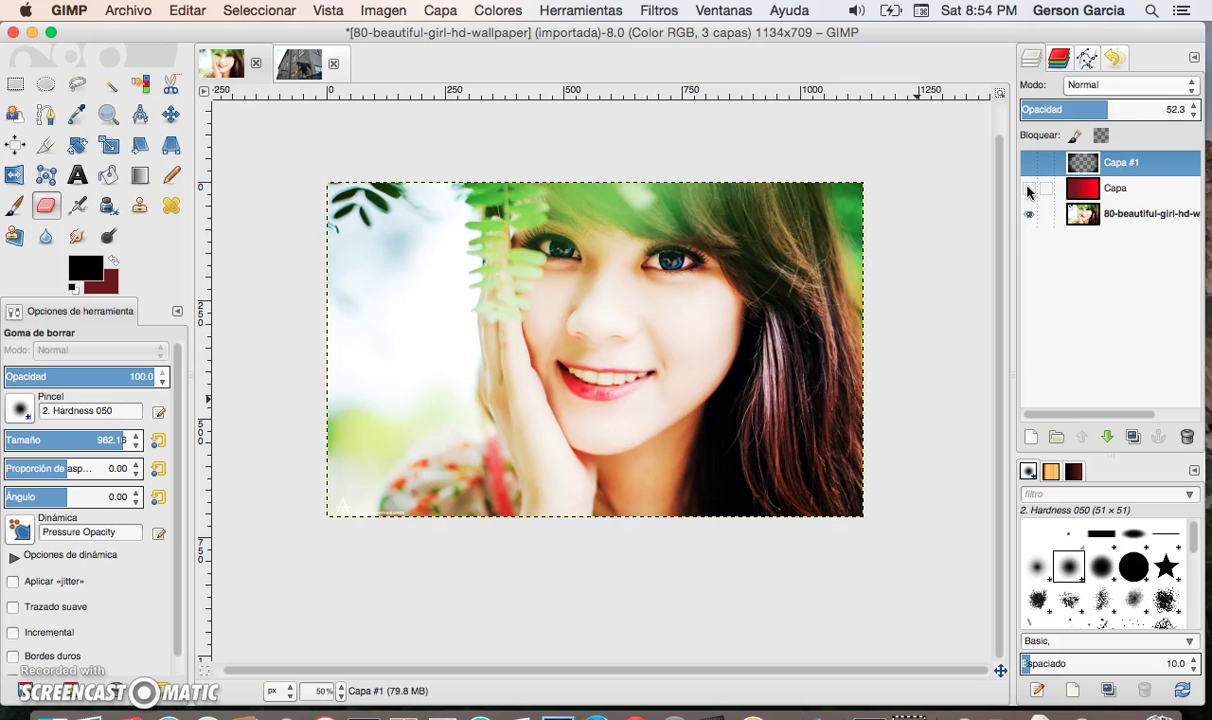
left_click(1028, 188)
left_click(1028, 162)
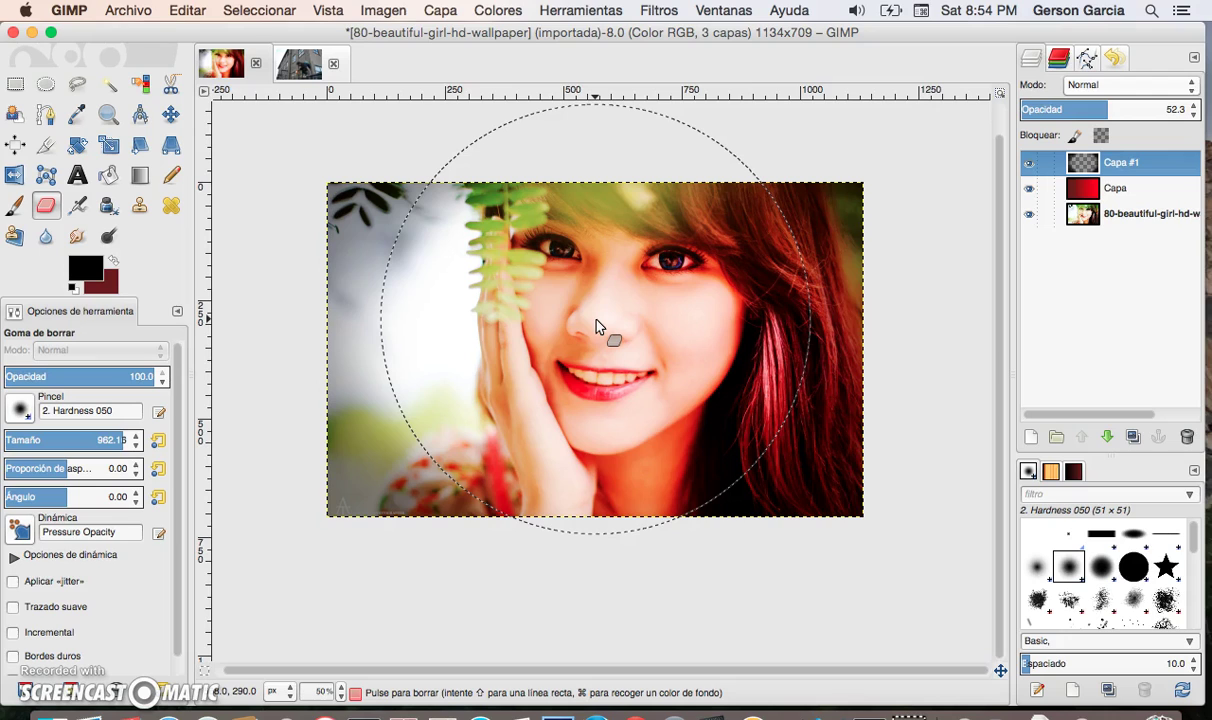
left_click(597, 327)
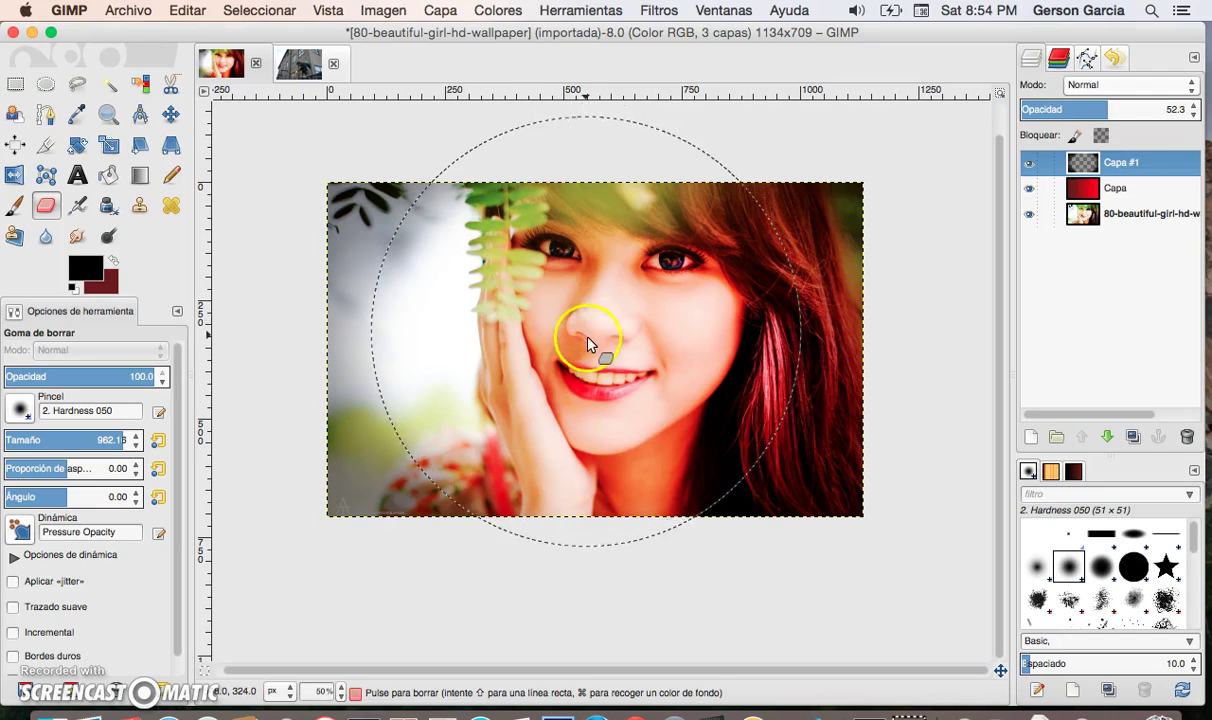
left_click(638, 508)
mouse_move(641, 508)
left_mouse_down()
mouse_move(778, 430)
mouse_move(736, 262)
mouse_move(722, 425)
mouse_move(766, 270)
mouse_move(768, 352)
mouse_move(641, 460)
mouse_move(555, 279)
mouse_move(506, 406)
mouse_move(610, 300)
left_mouse_up()
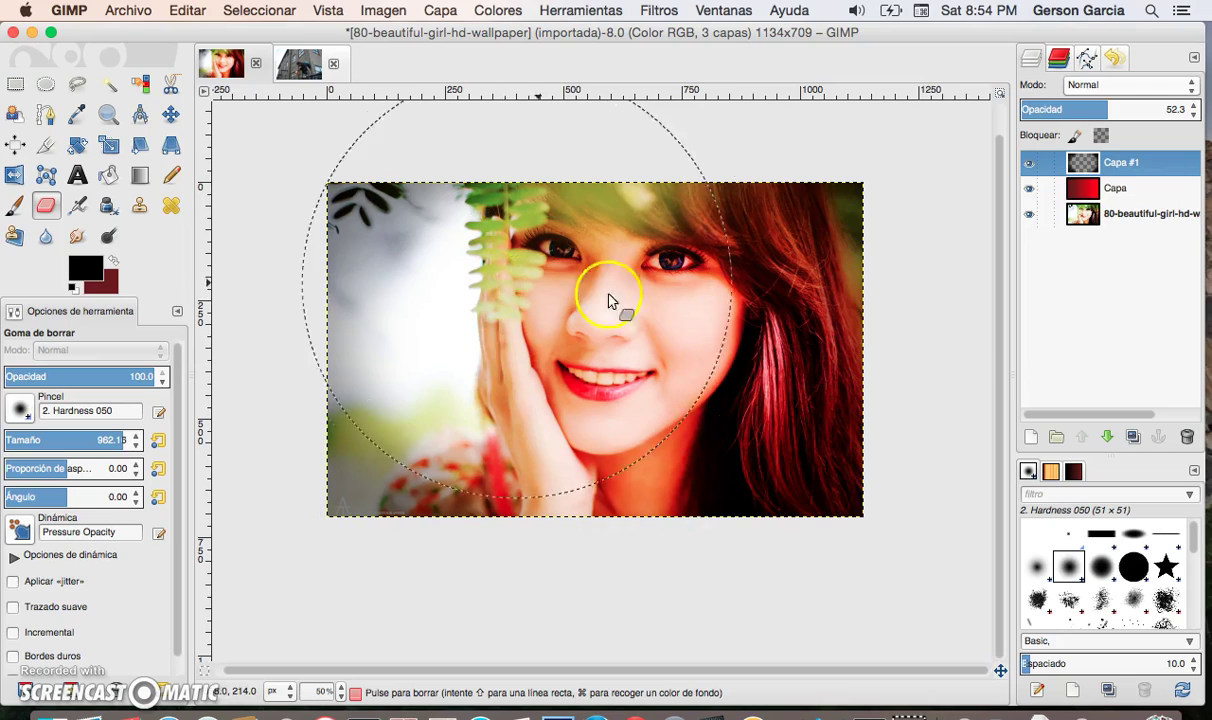
left_click(1030, 190)
- Hide and delete the vignette layer Capa #1 and the red layer Capa
left_click(1030, 162)
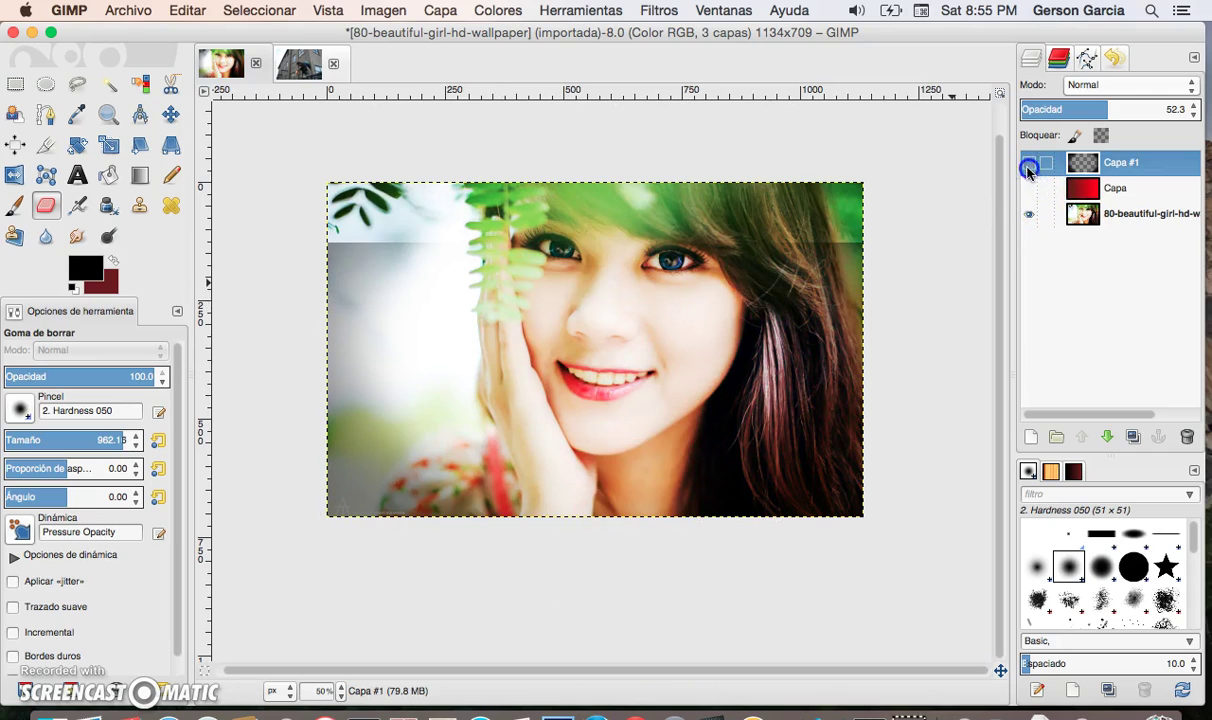
left_click(1186, 437)
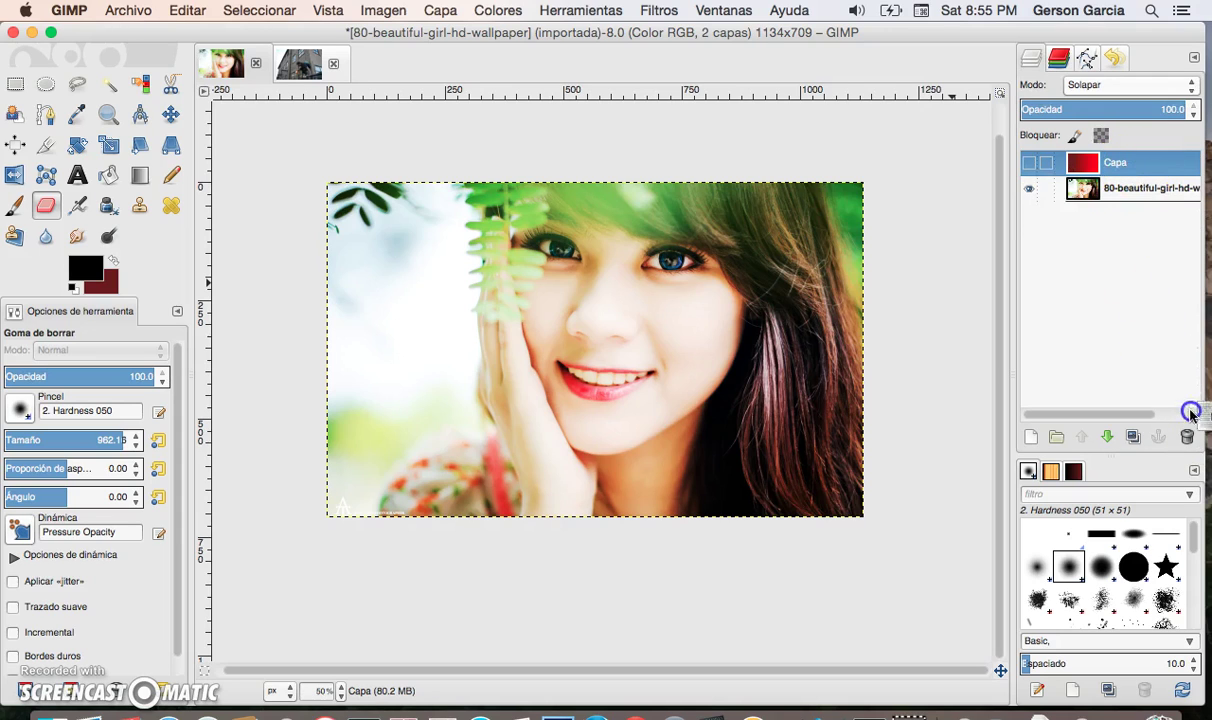
left_click(1186, 437)
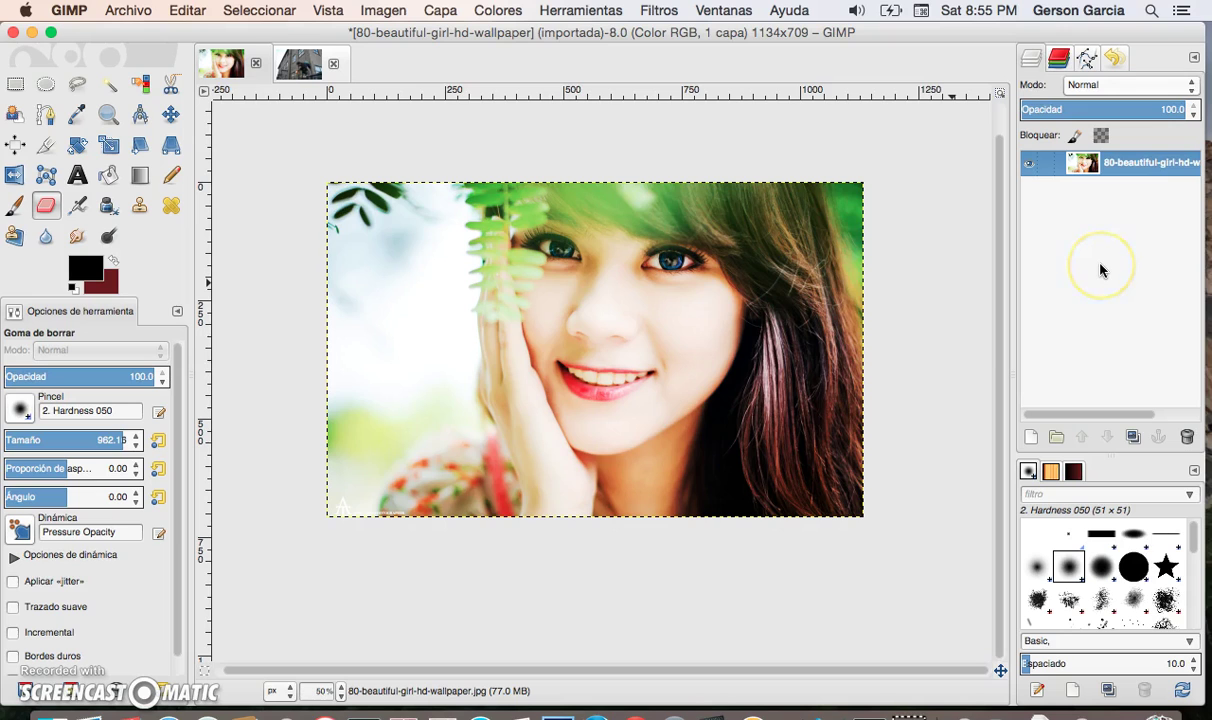
- Set the foreground colour to cyan 00ffff
left_click(86, 266)
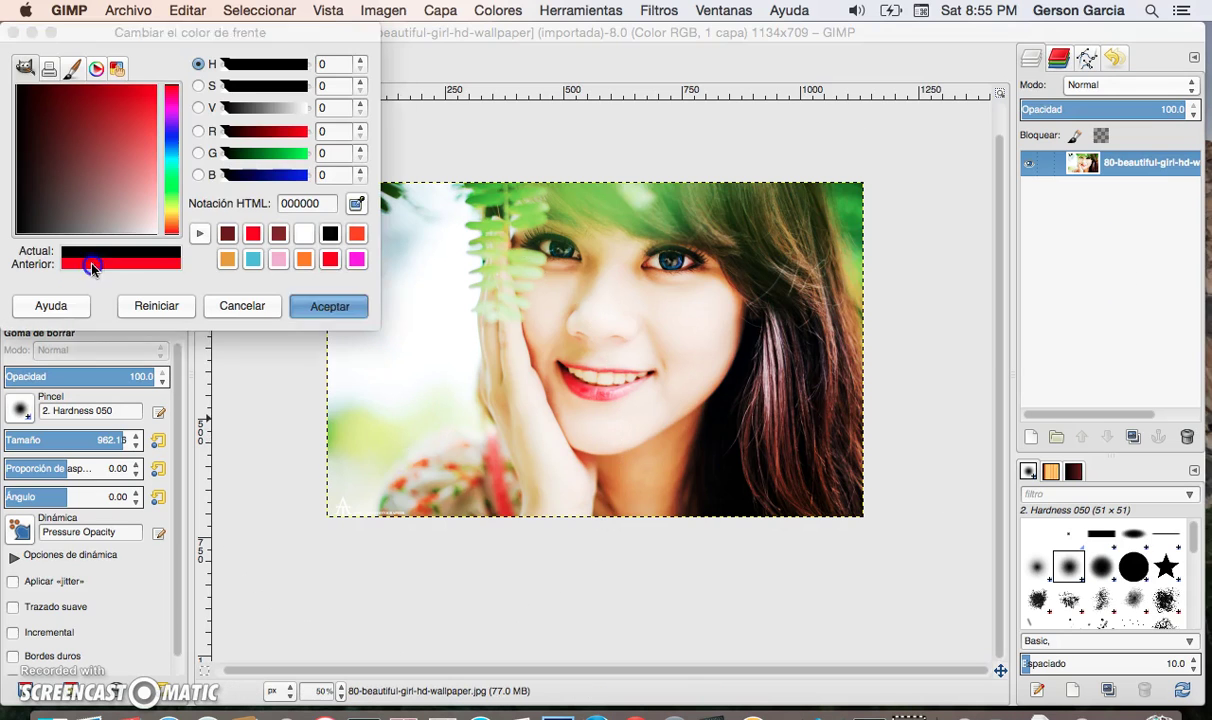
left_click_drag(172, 170, 173, 156)
left_click_drag(119, 108, 157, 85)
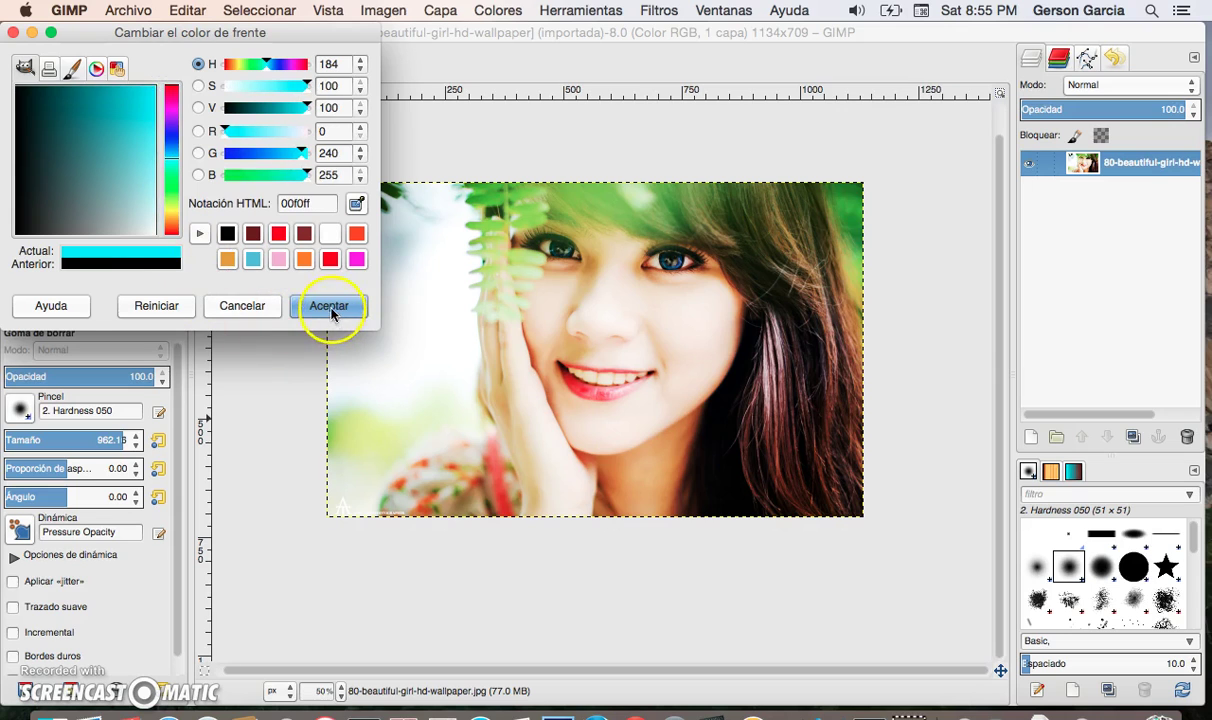
left_click(322, 306)
- Set the background colour to light pink e877f9
left_click(109, 283)
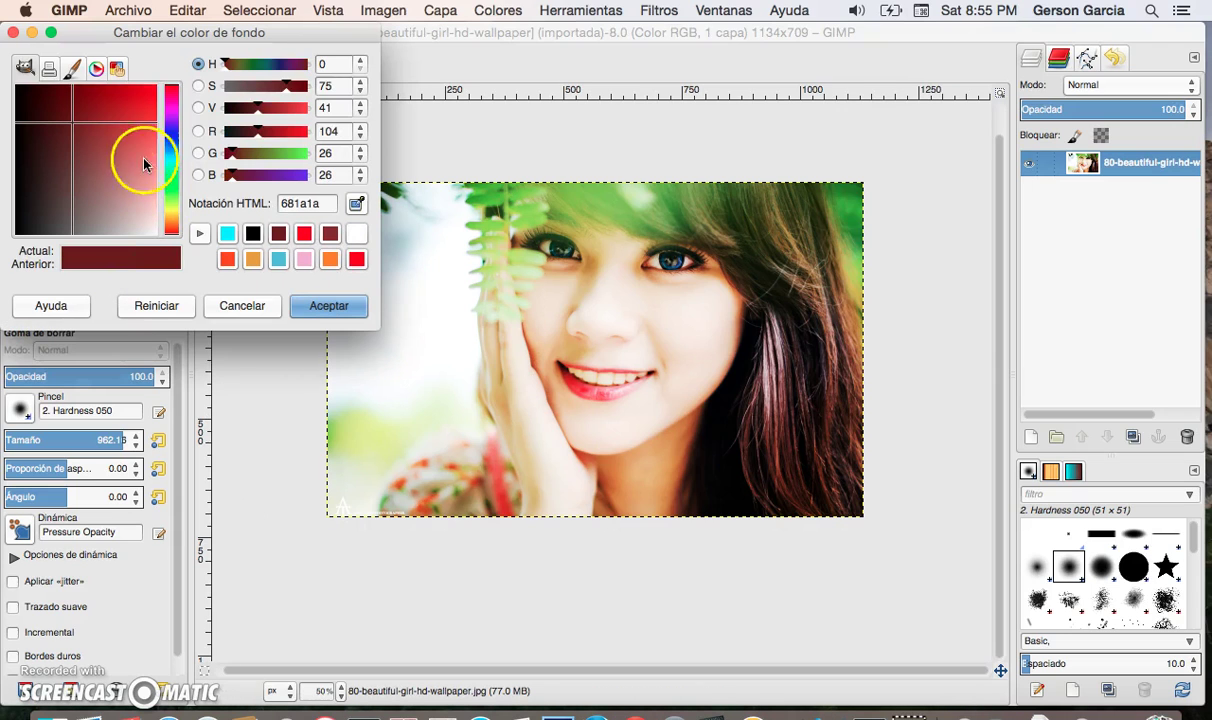
left_click(172, 113)
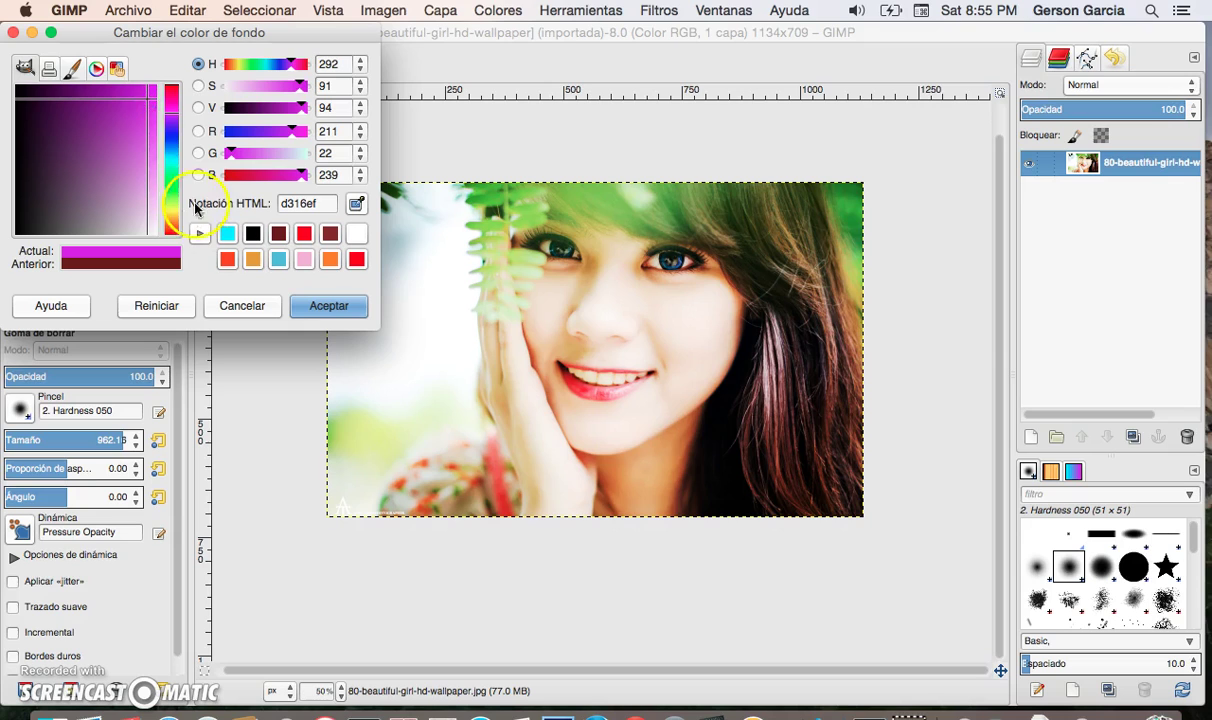
left_click_drag(140, 100, 147, 104)
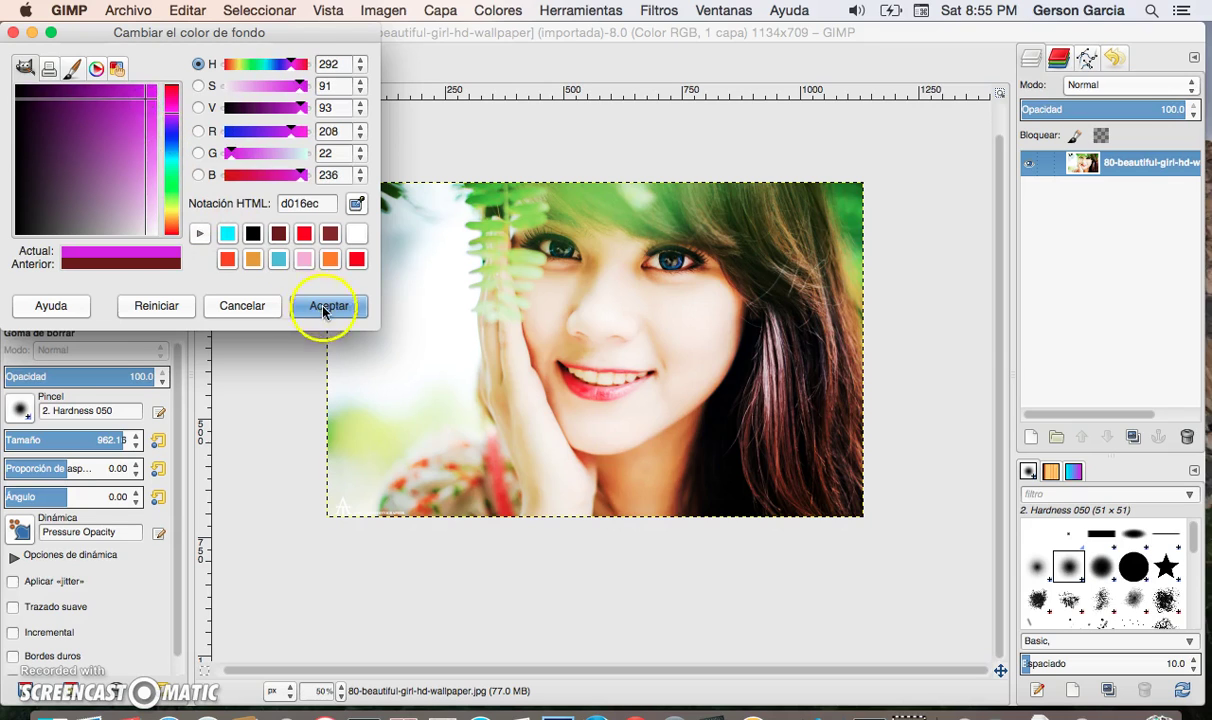
left_click(323, 309)
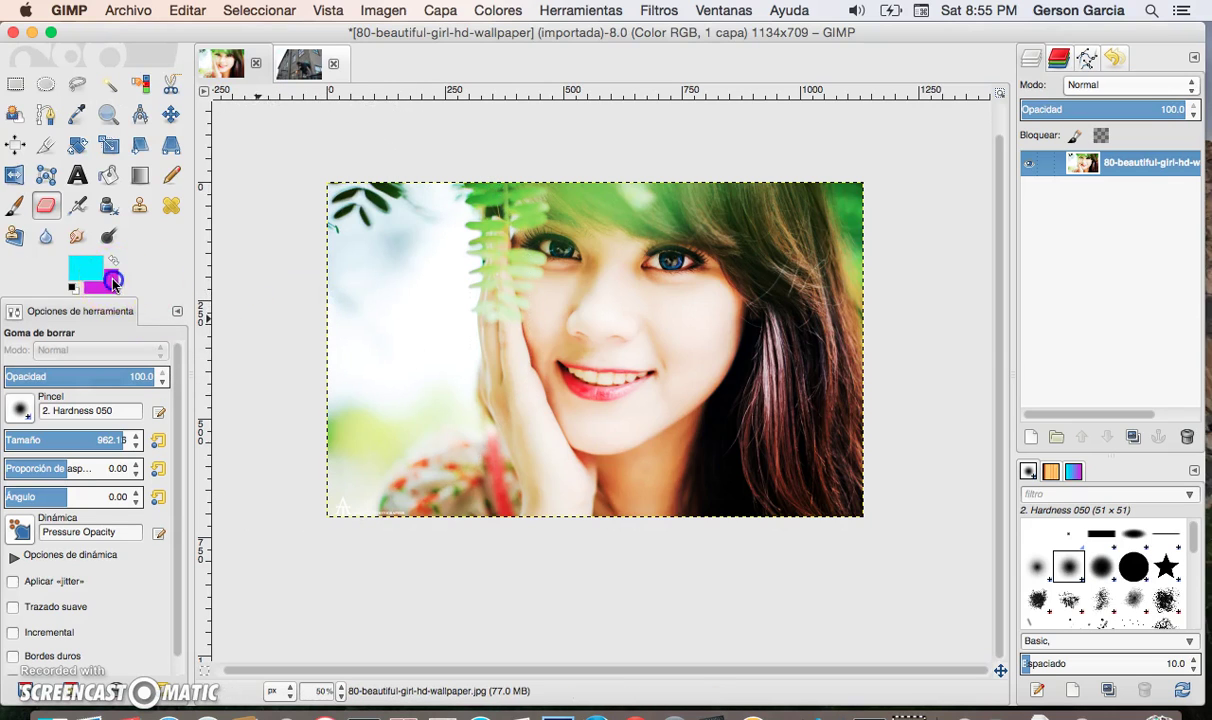
left_click(113, 284)
left_click(153, 158)
left_click(329, 306)
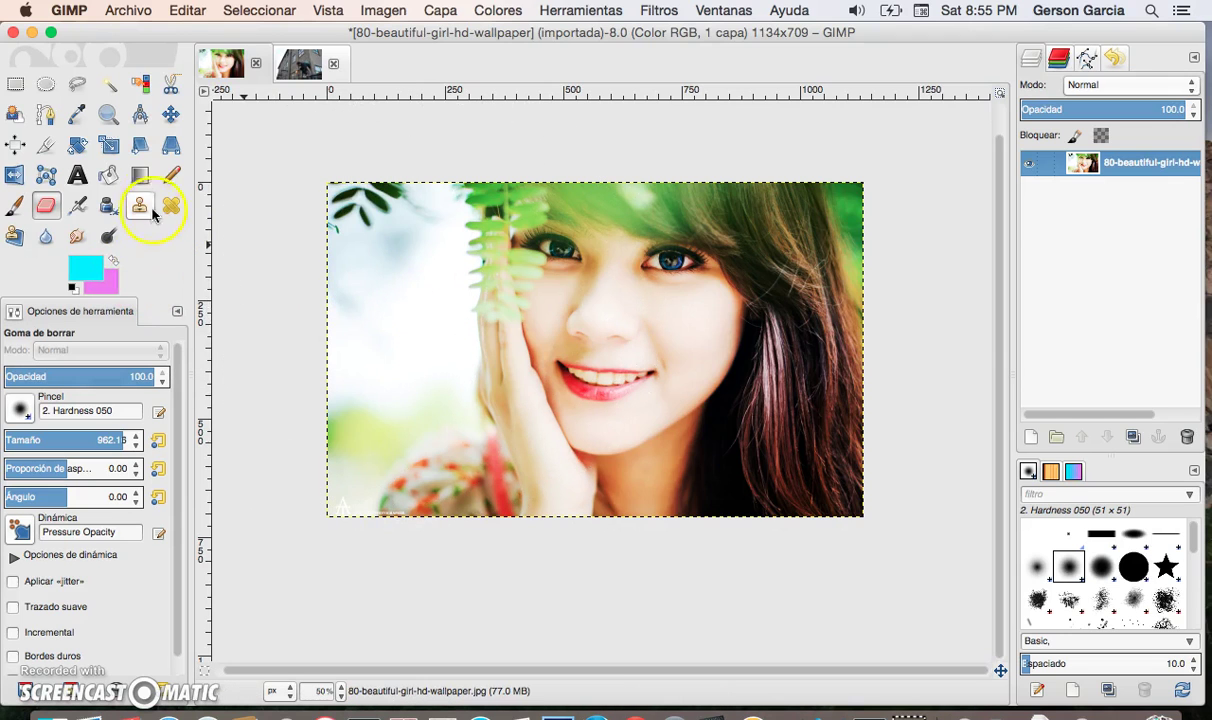
- Add a transparent layer and fill it with a cyan-to-pink linear gradient across the photo
left_click(140, 175)
left_click(1031, 437)
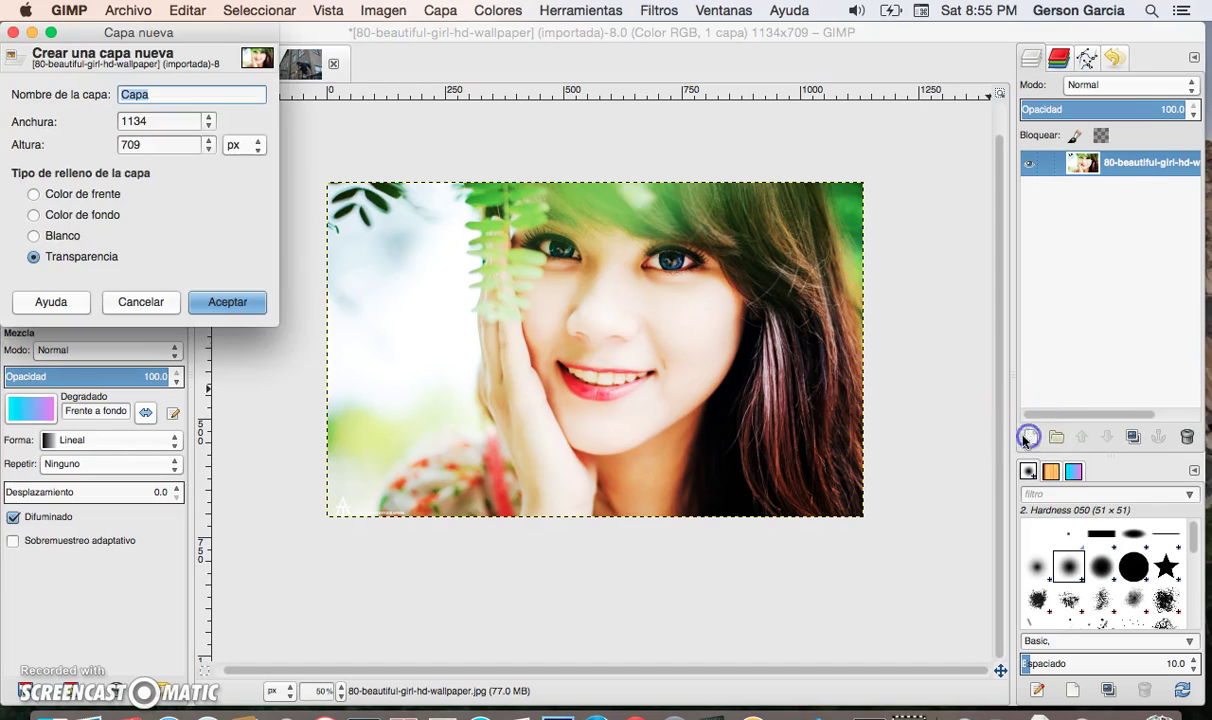
left_click(245, 306)
left_click_drag(341, 344, 866, 360)
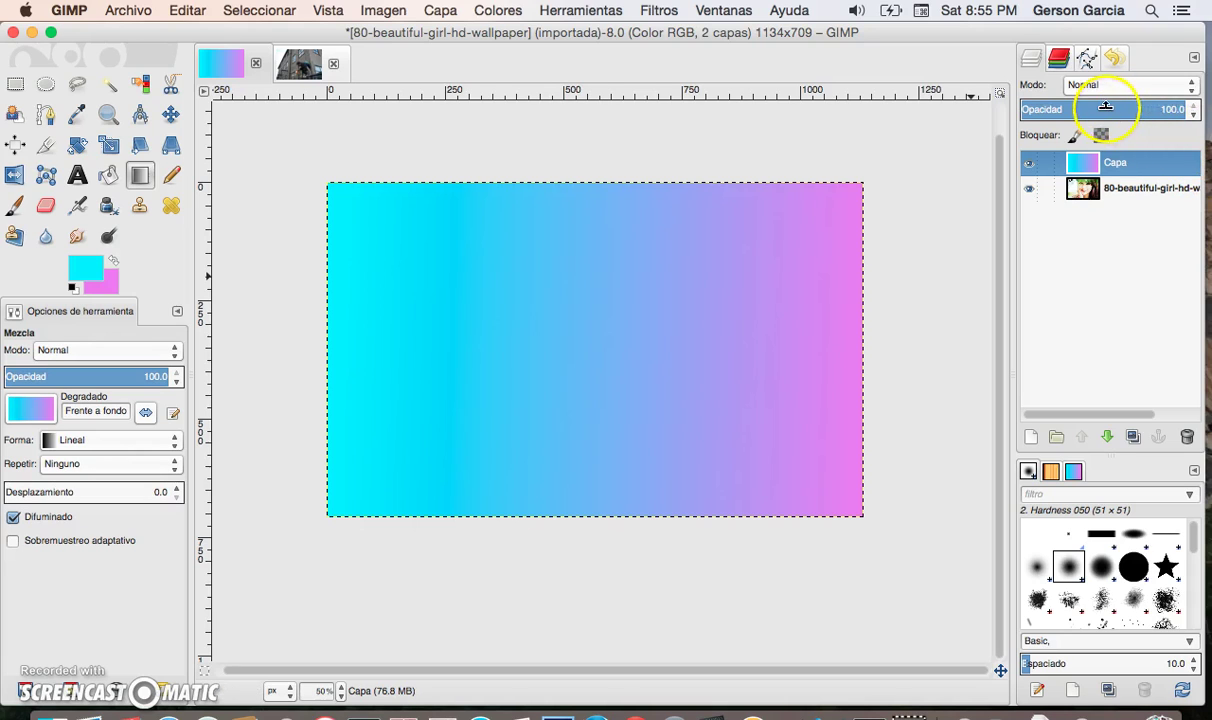
- Set the gradient layer's blend mode to Clarear sólo
left_click(1137, 85)
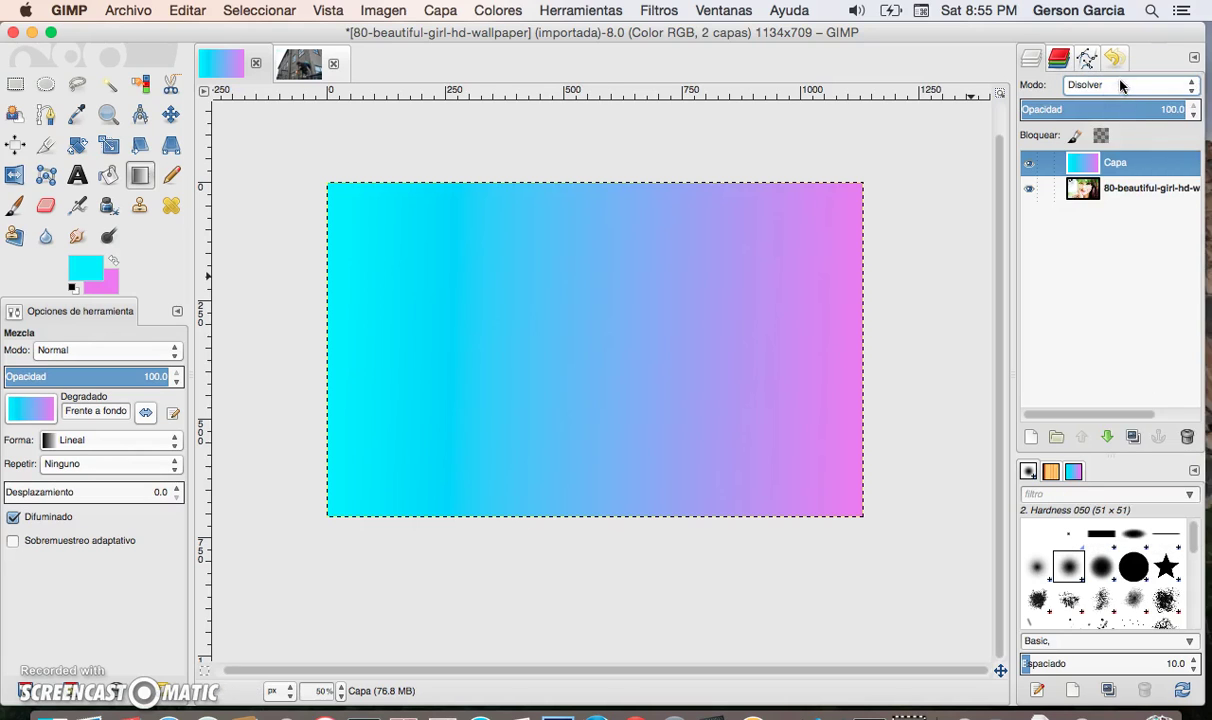
left_click(1122, 87)
left_click(1095, 108)
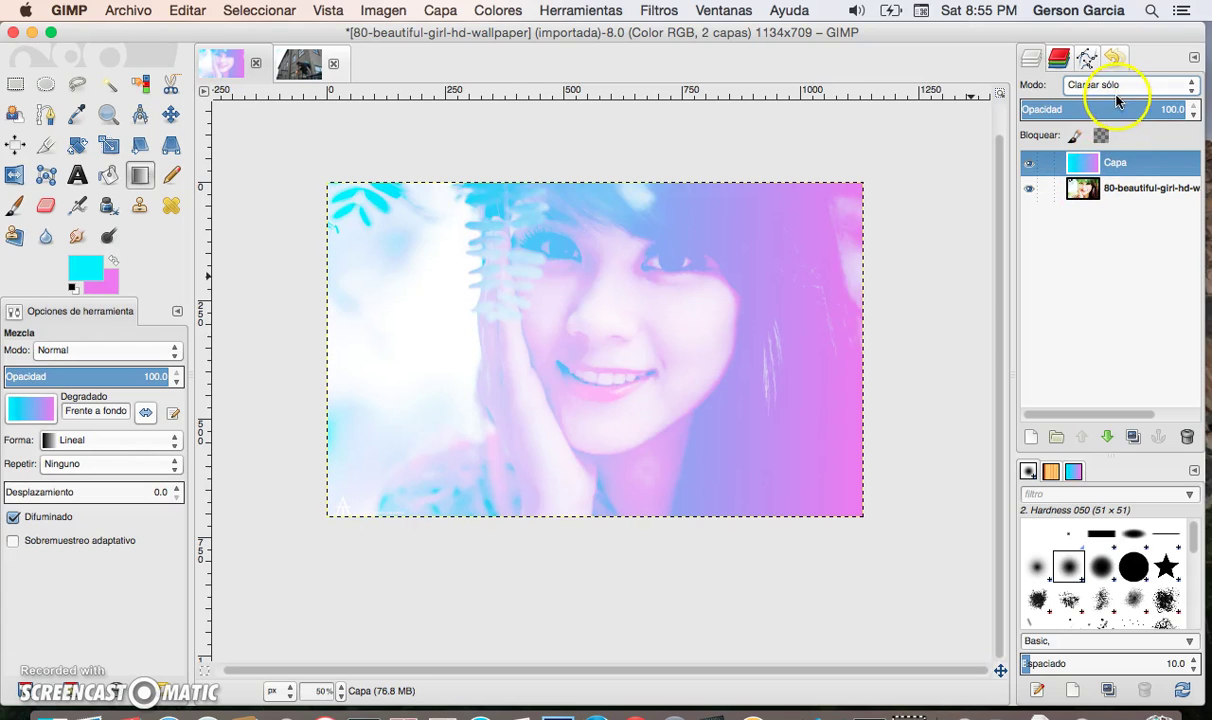
- Lower the gradient layer's opacity and try Pantalla, Blanquear, Suma, Multiplicar, Solapar and Claridad fuerte modes
left_click_drag(1097, 108, 1080, 107)
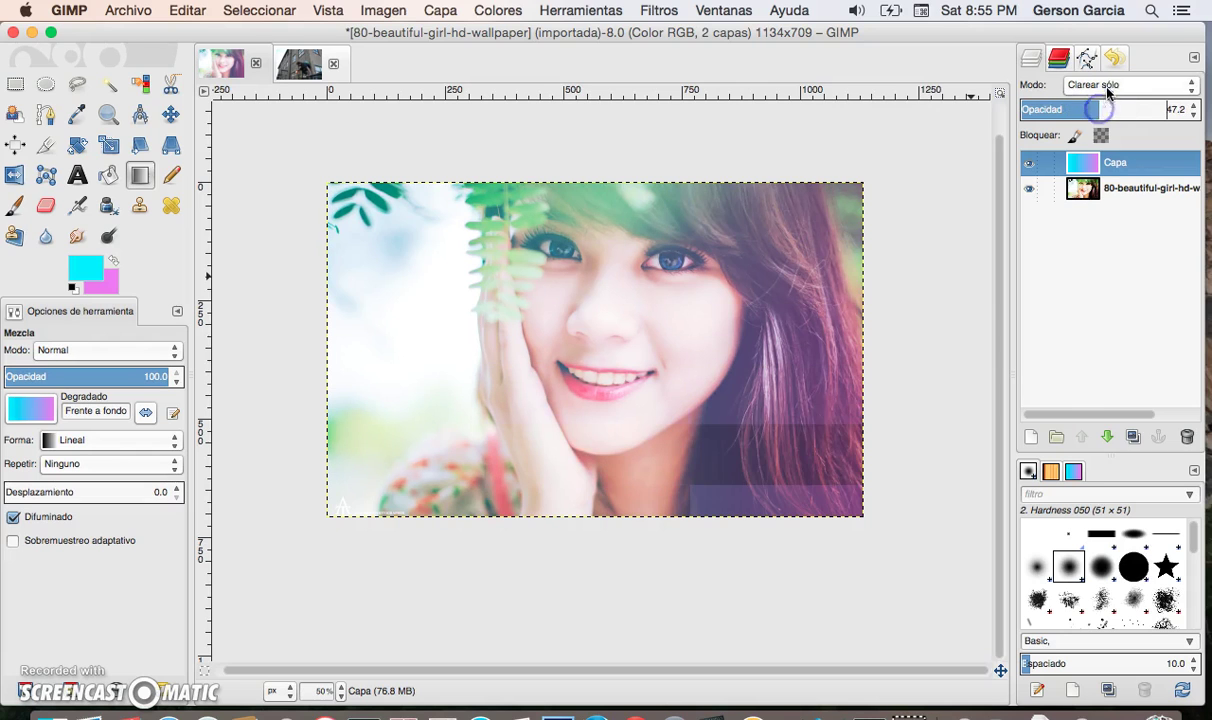
left_click(1110, 86)
left_click(1111, 85)
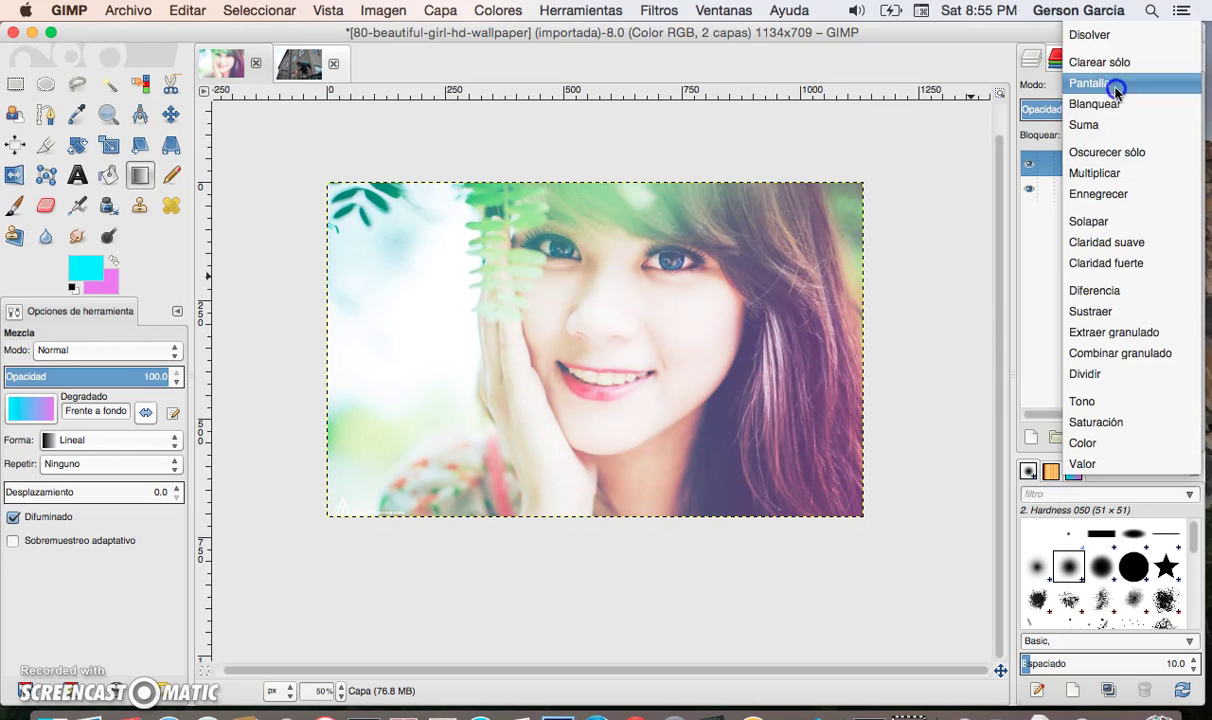
left_click(1112, 104)
left_click(1112, 85)
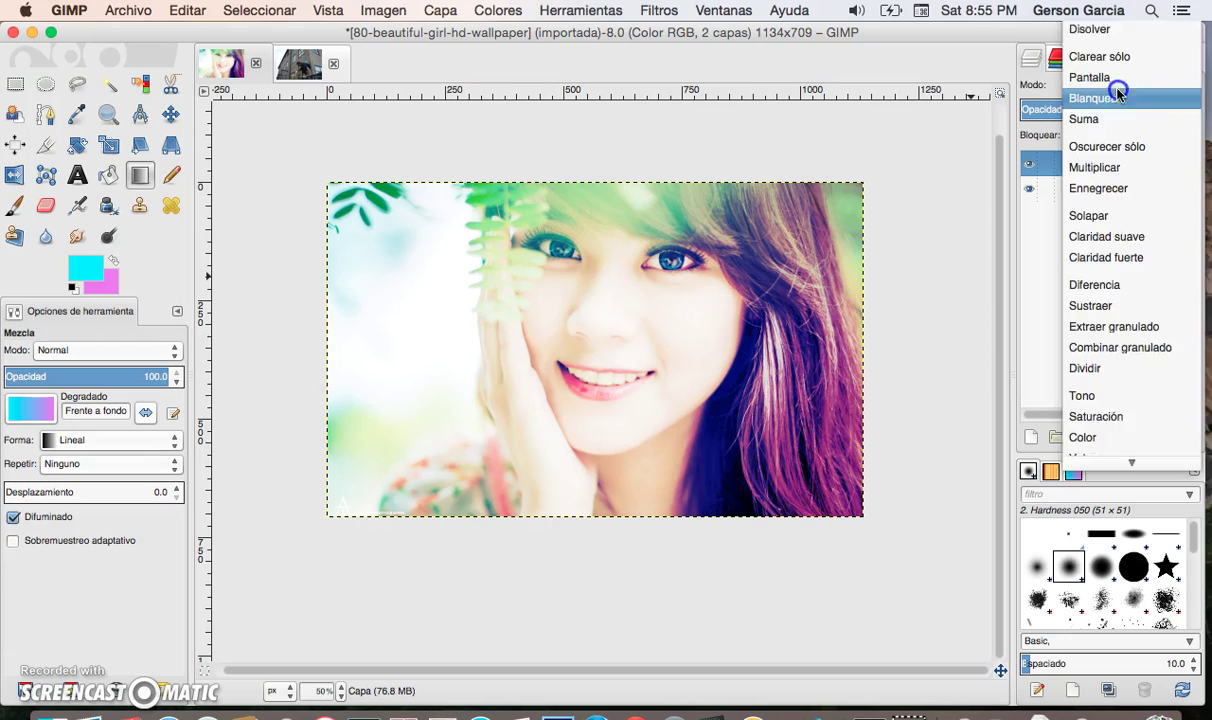
left_click(1116, 103)
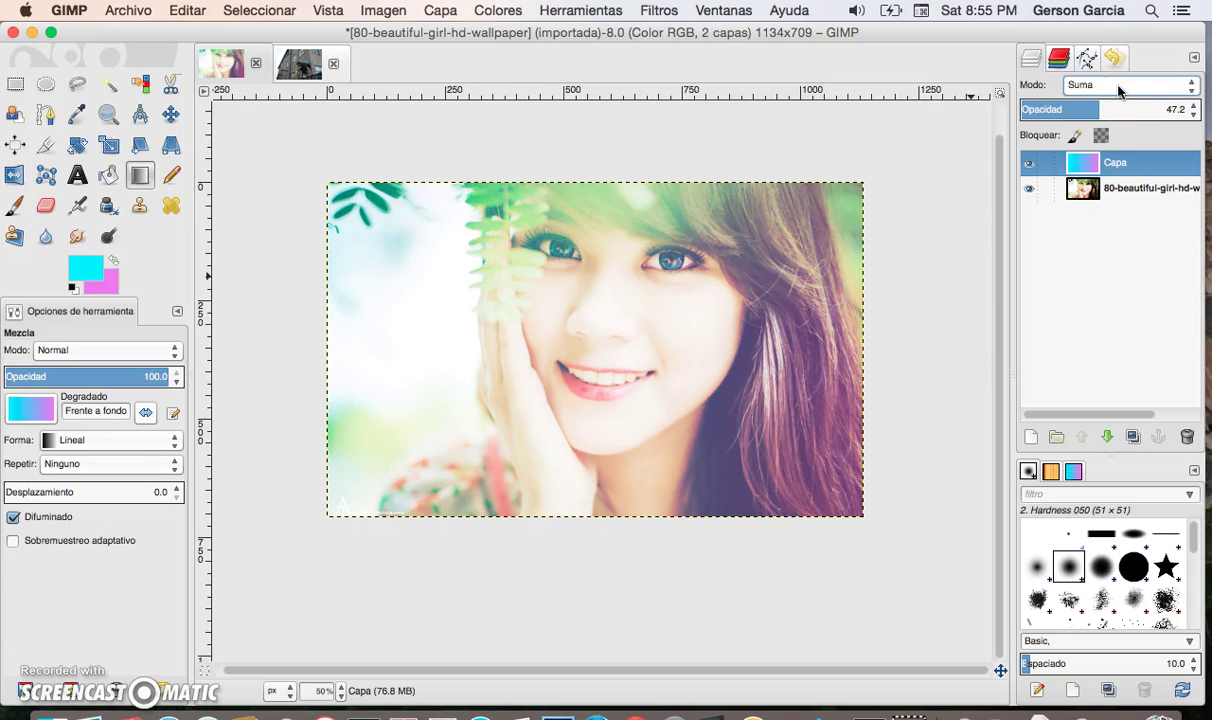
left_click(1117, 86)
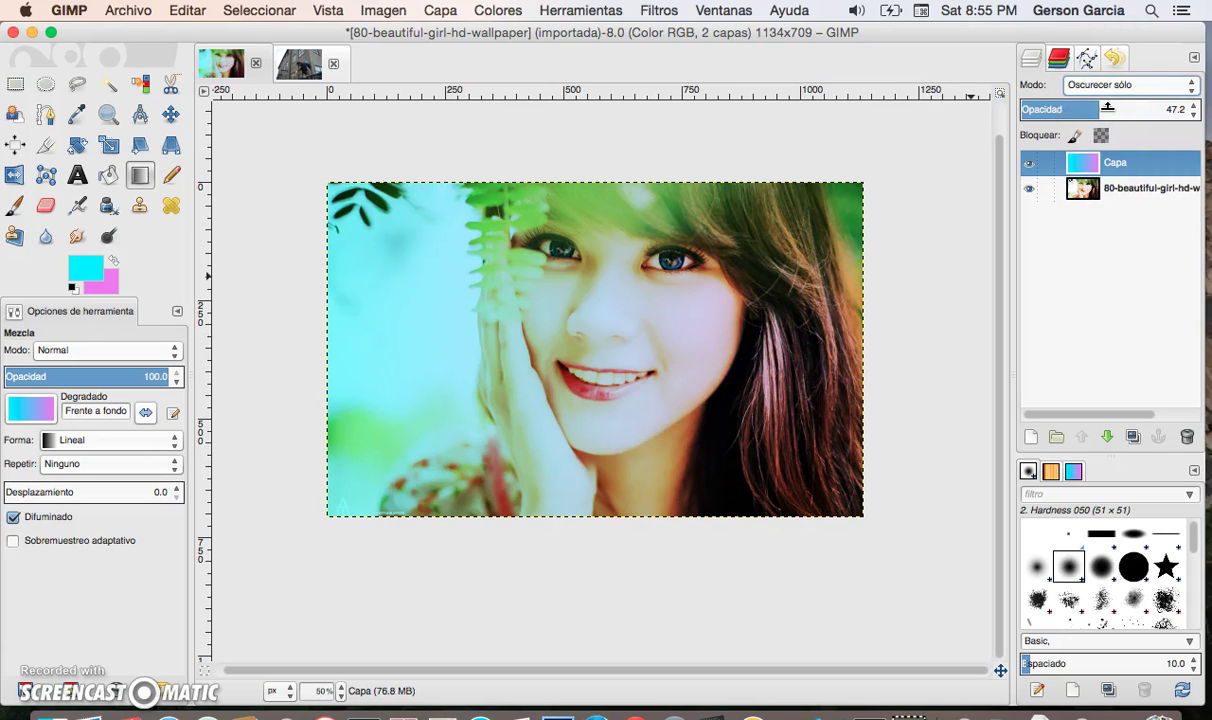
left_click(1093, 106)
left_click(1108, 88)
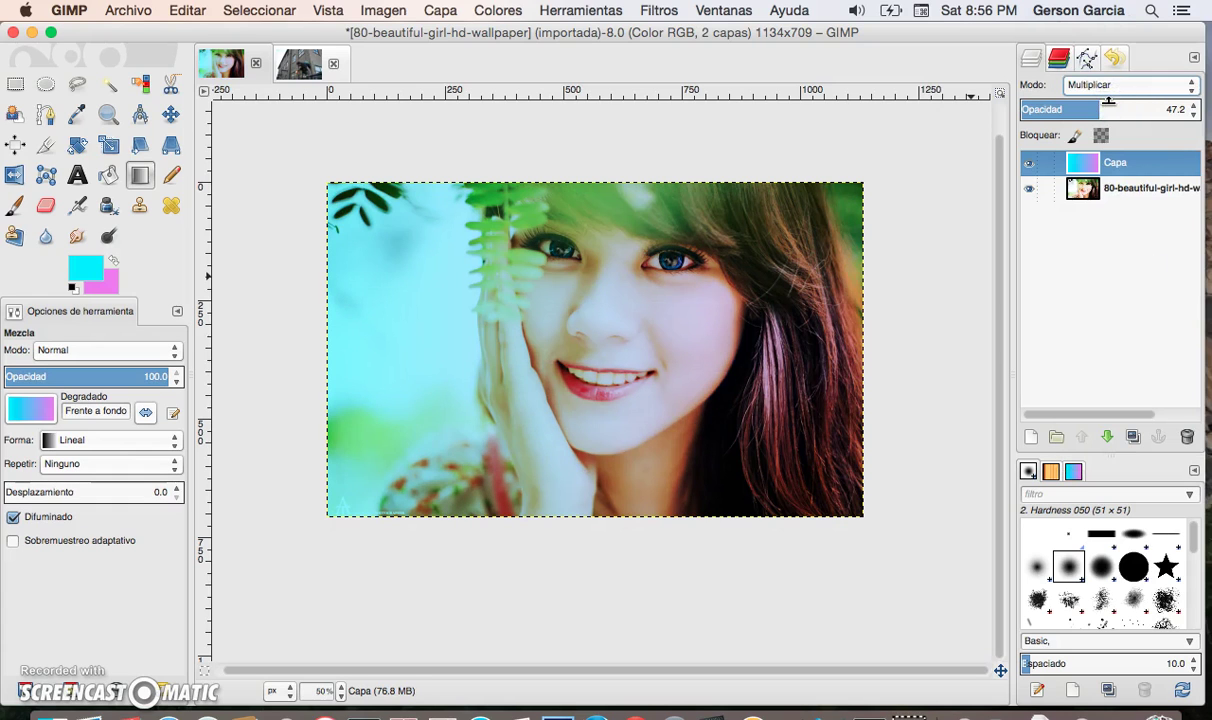
left_click(1110, 88)
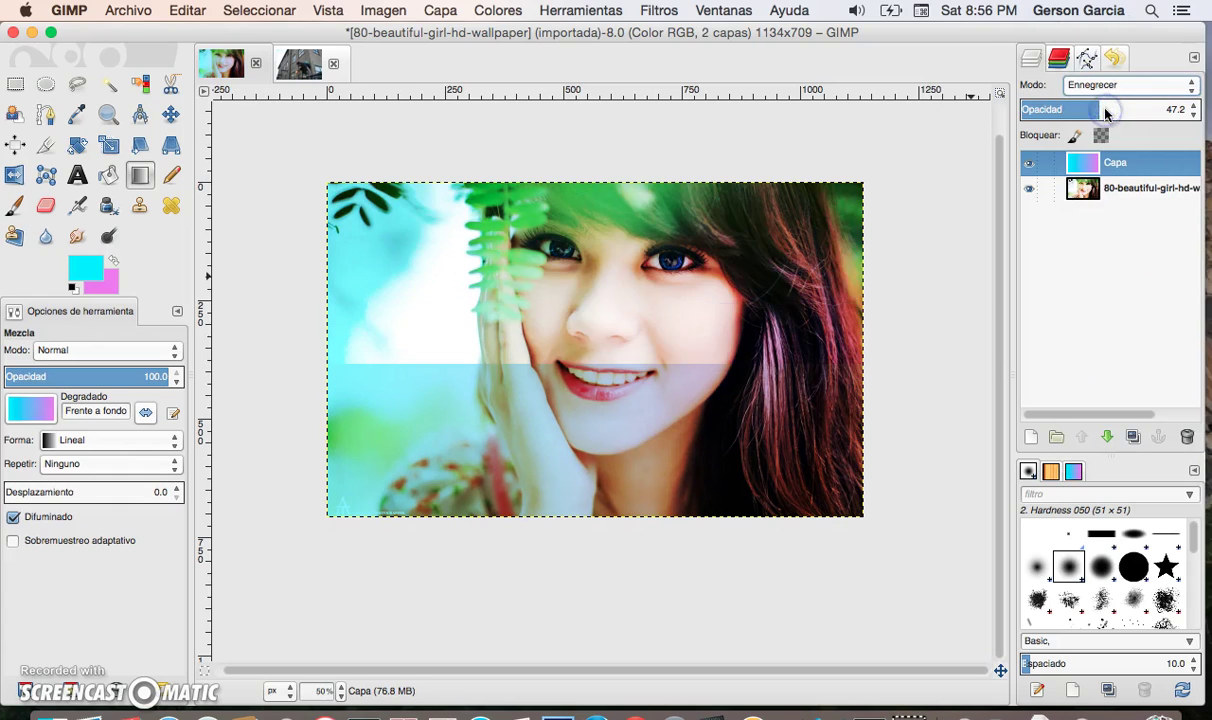
left_click(1116, 90)
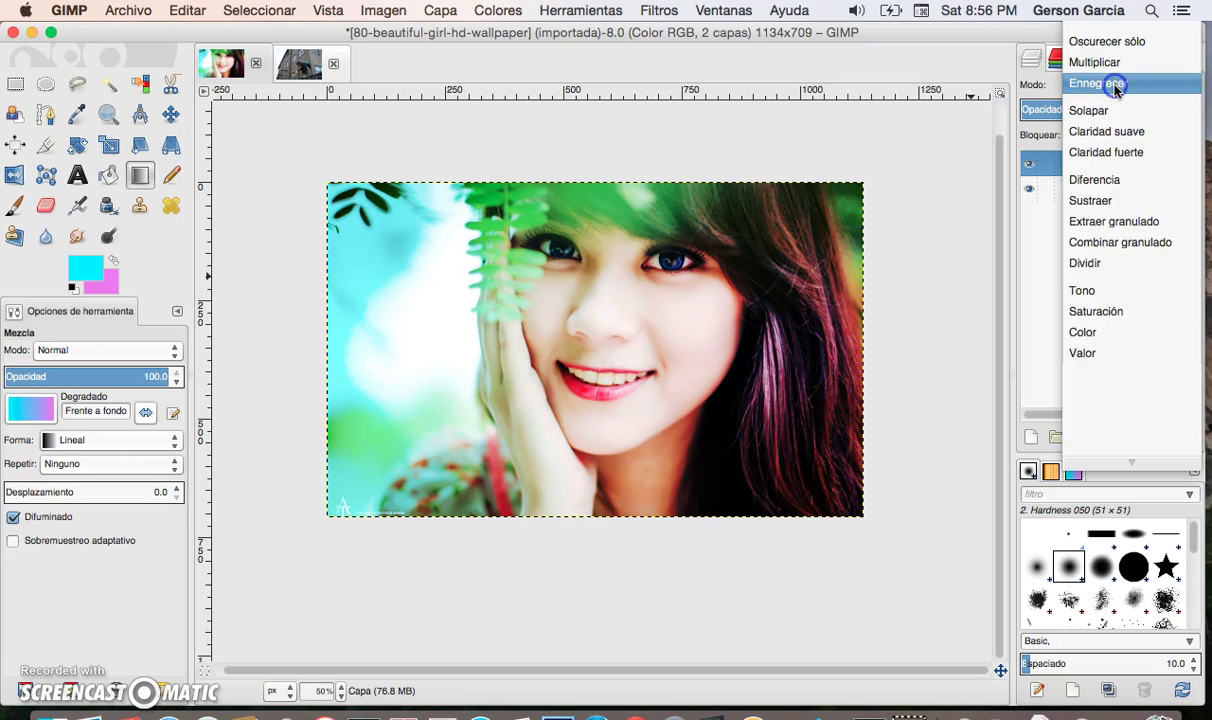
left_click(1112, 110)
left_click(1110, 90)
left_click(1109, 86)
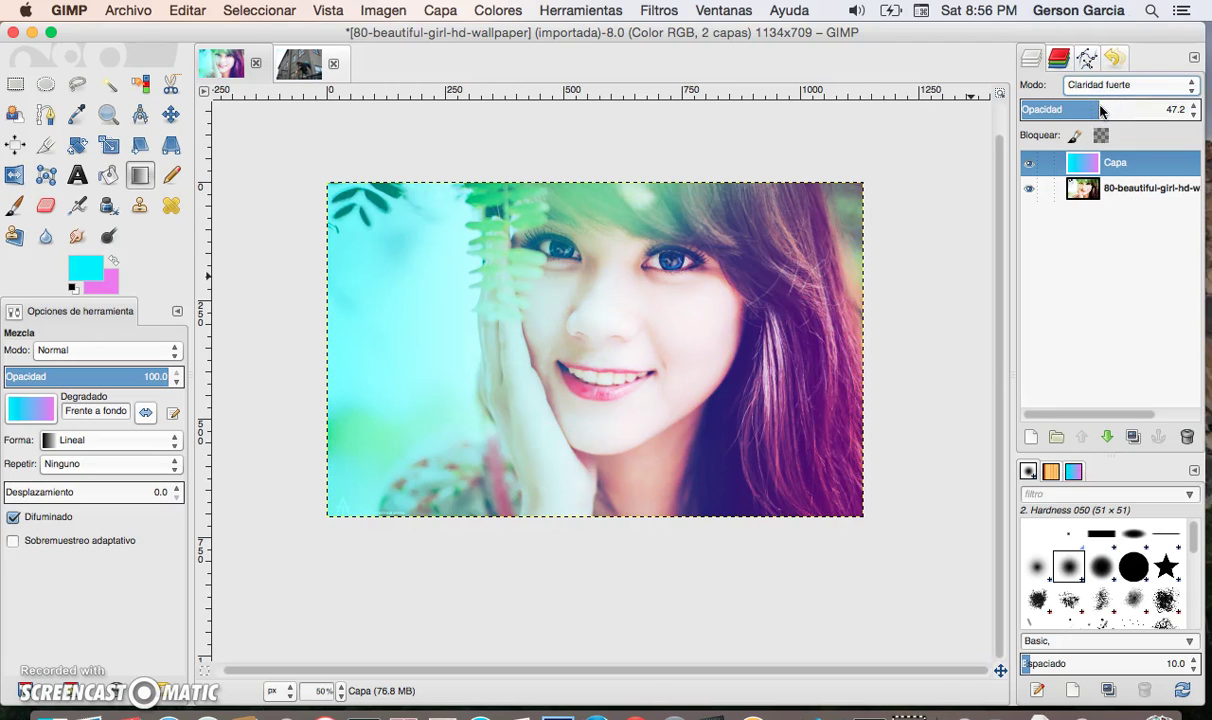
- Set opacity to 68.8, compare Diferencia, Sustraer and Extraer granulado, then choose Combinar granulado
left_click_drag(1100, 112, 1208, 118)
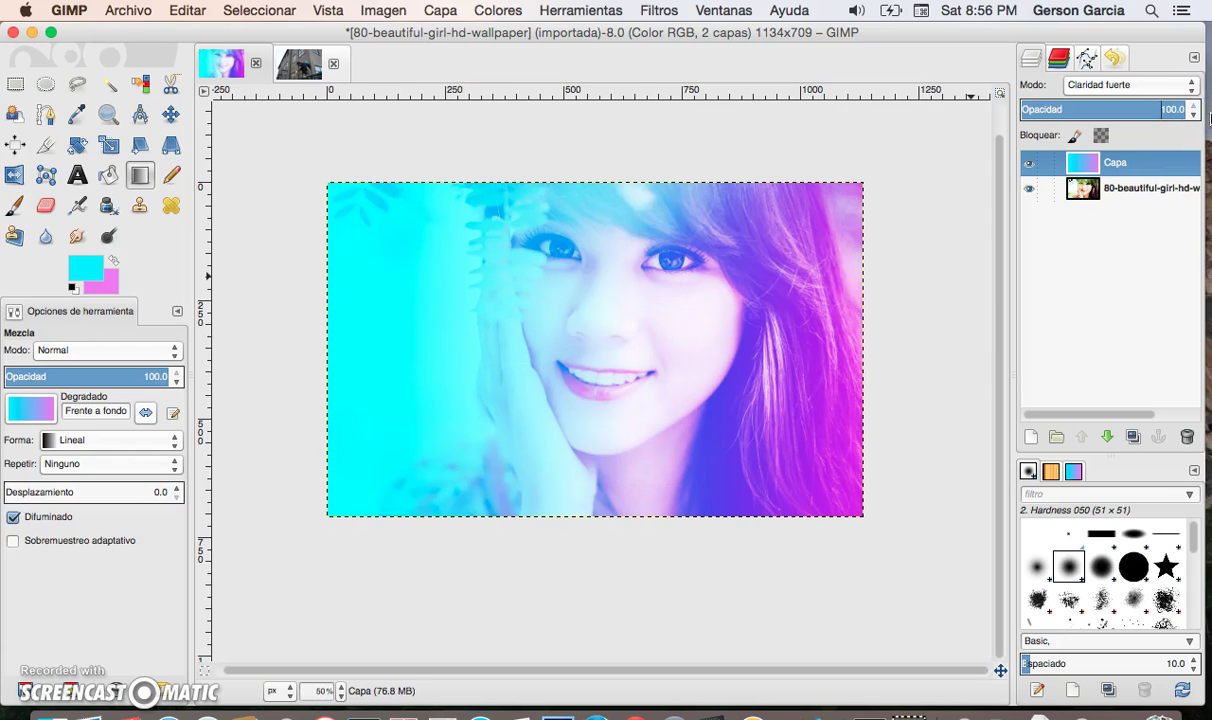
left_click(1134, 107)
left_click(1104, 86)
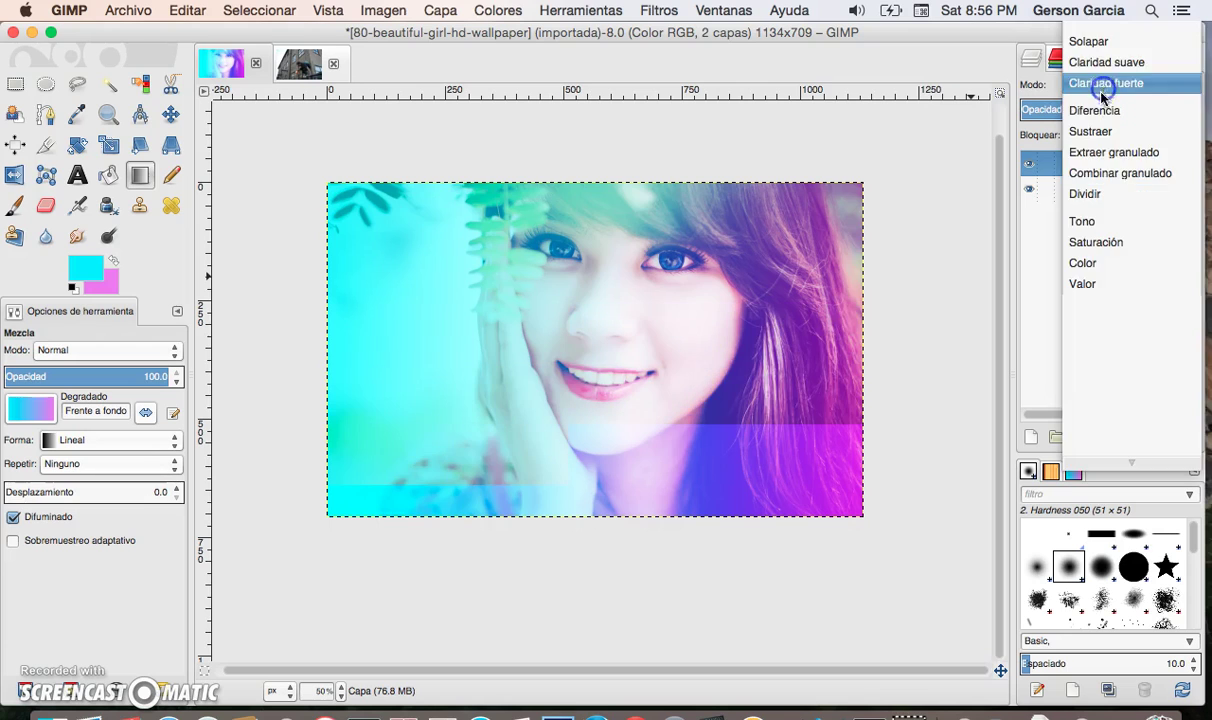
left_click(1100, 109)
left_click(1104, 86)
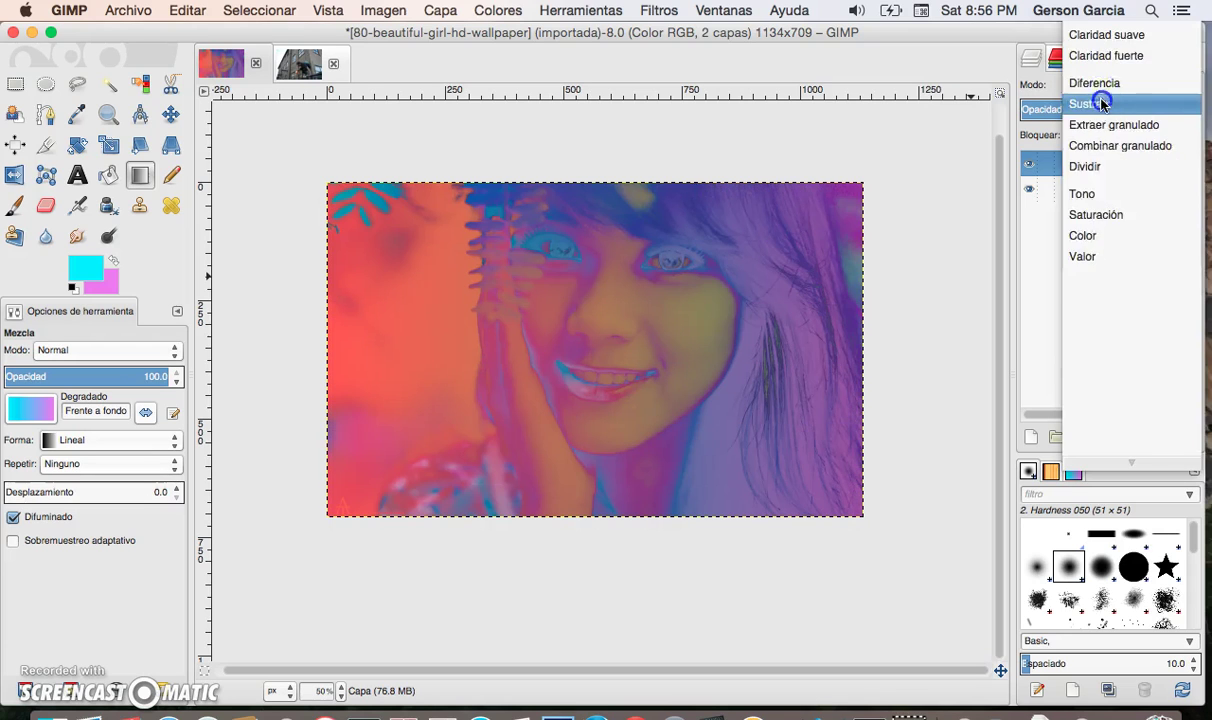
left_click(1104, 103)
left_click(1108, 86)
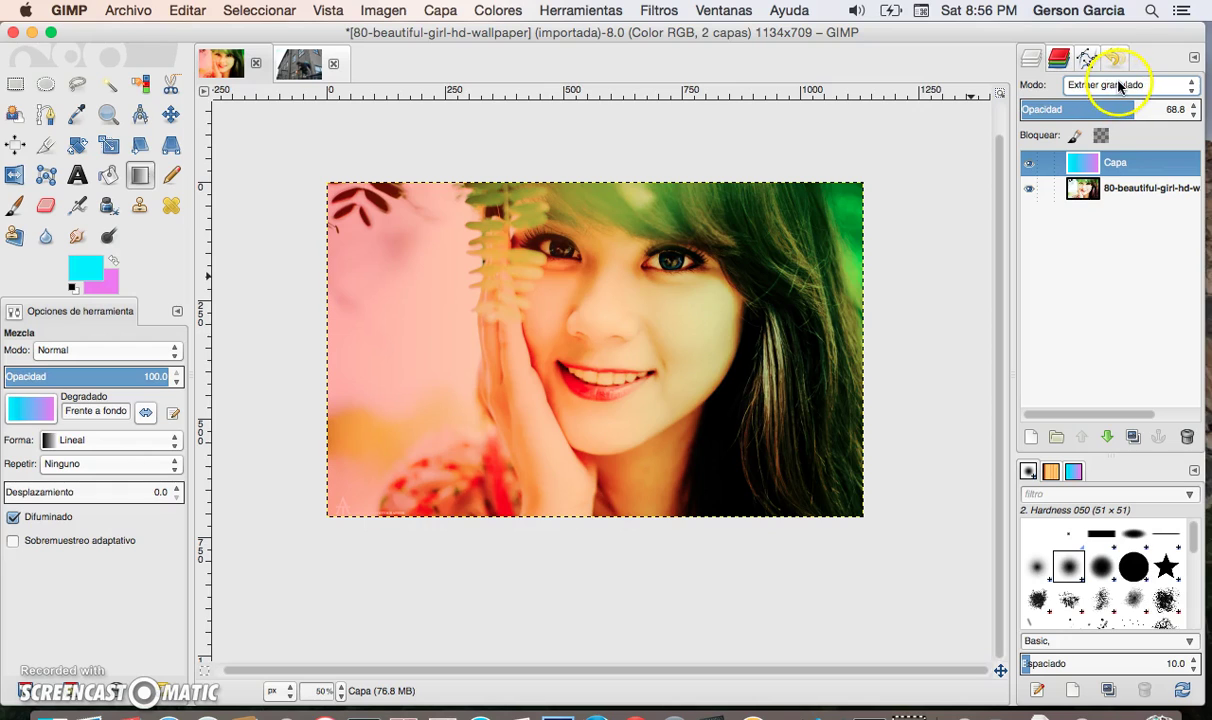
left_click(1120, 87)
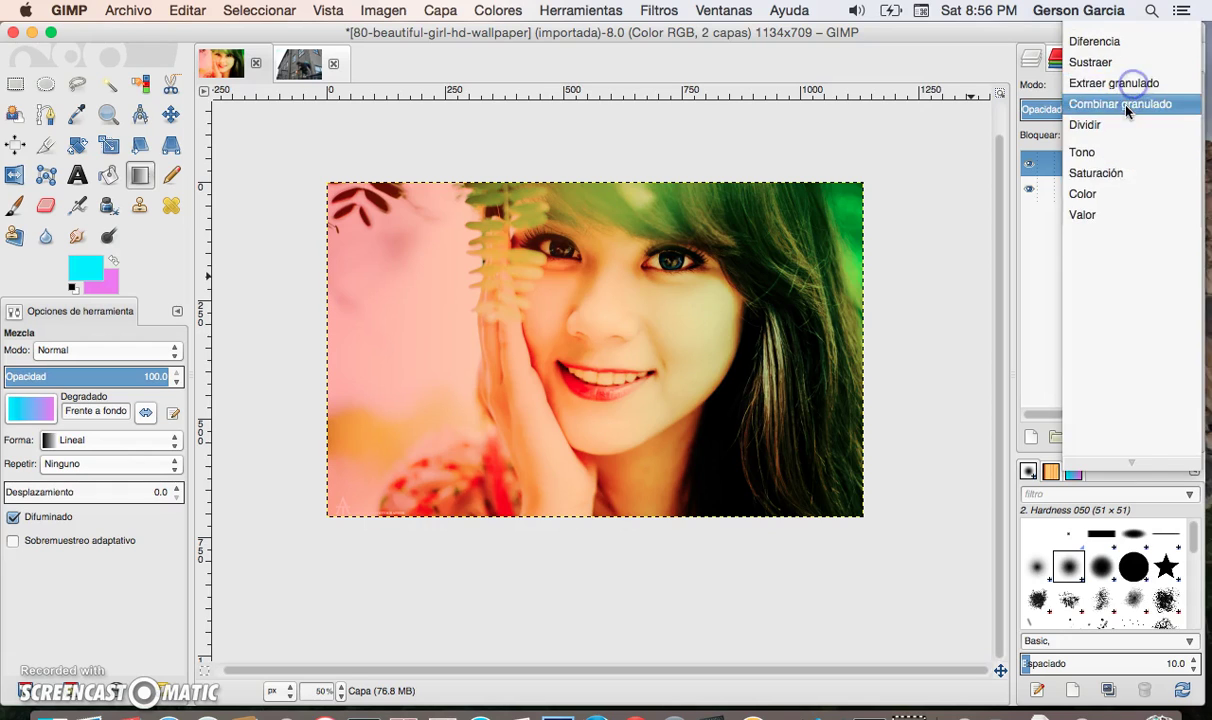
left_click(1129, 108)
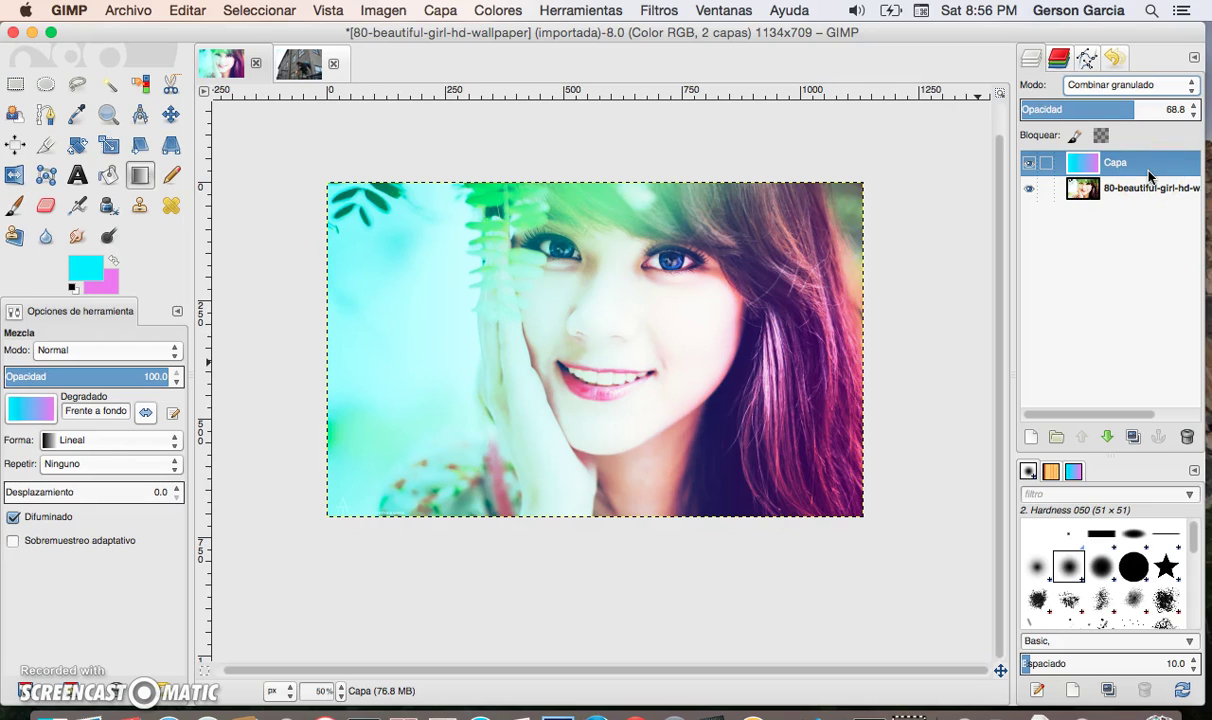
- Lower the gradient layer's opacity to 63.6 and add a new transparent layer above it
left_click_drag(1174, 108, 1107, 137)
left_click(1031, 437)
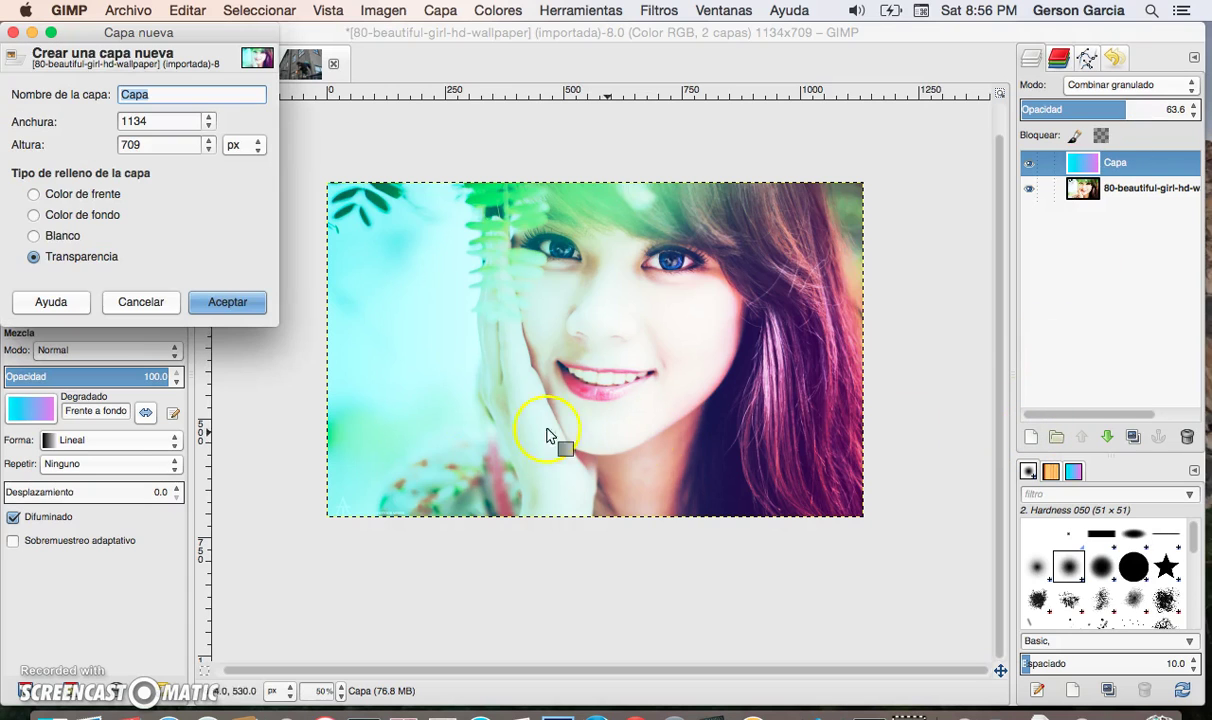
left_click(230, 310)
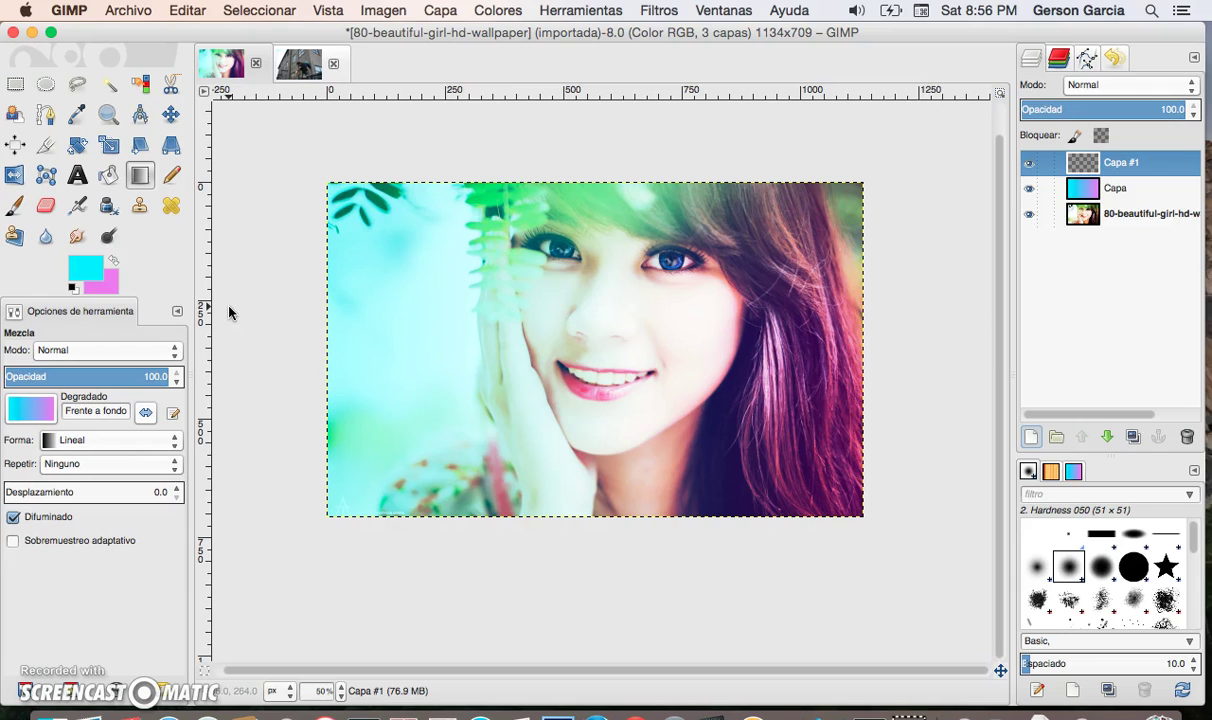
- Make white the foreground colour and bucket-fill the new layer solid white
key("c")
left_click(80, 268)
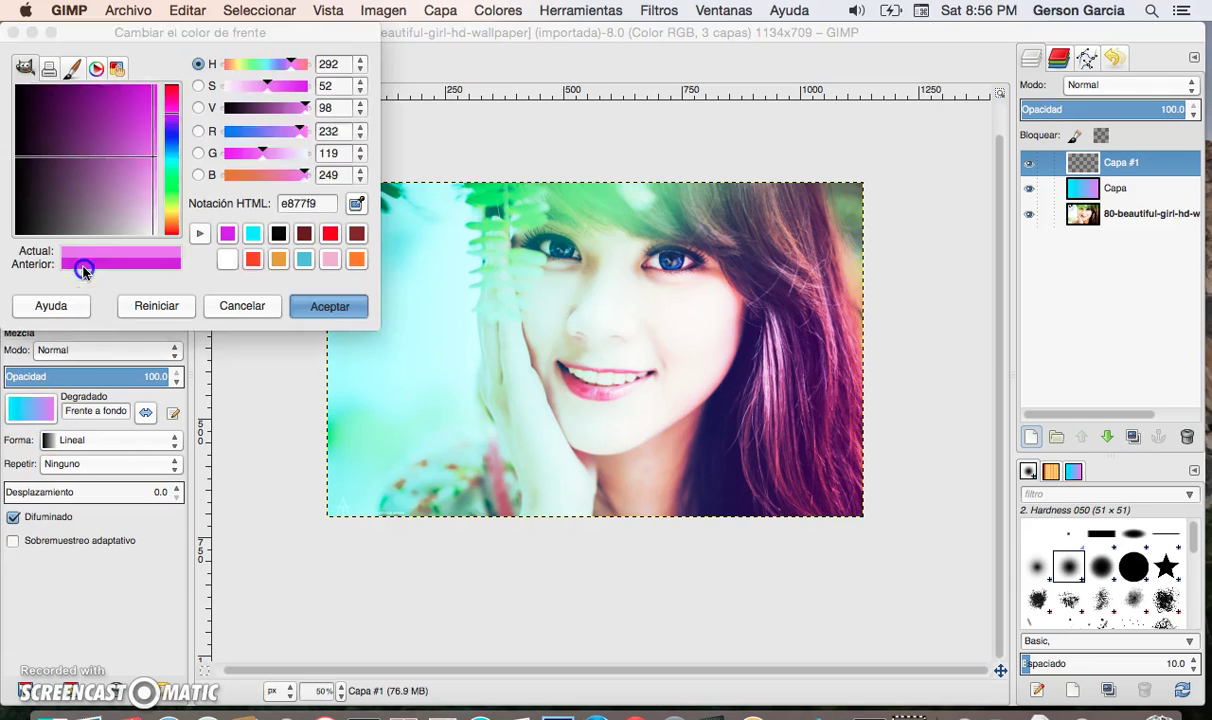
left_click_drag(130, 195, 160, 248)
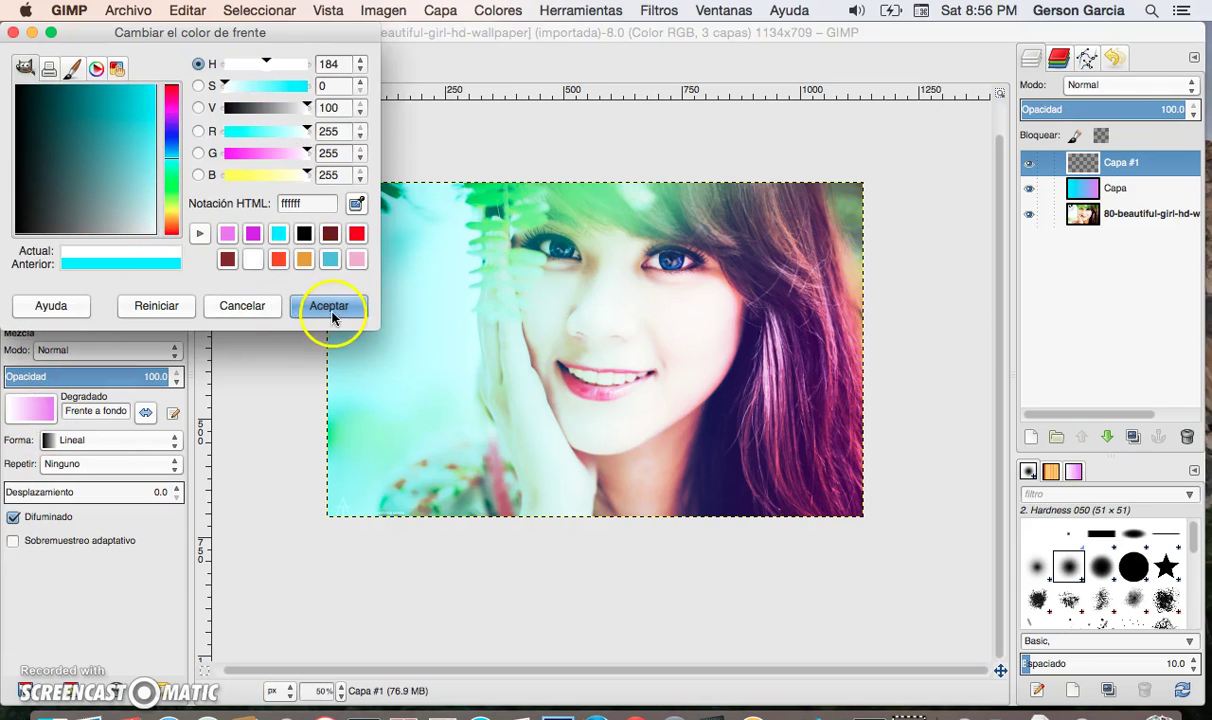
left_click(326, 305)
left_click(141, 268)
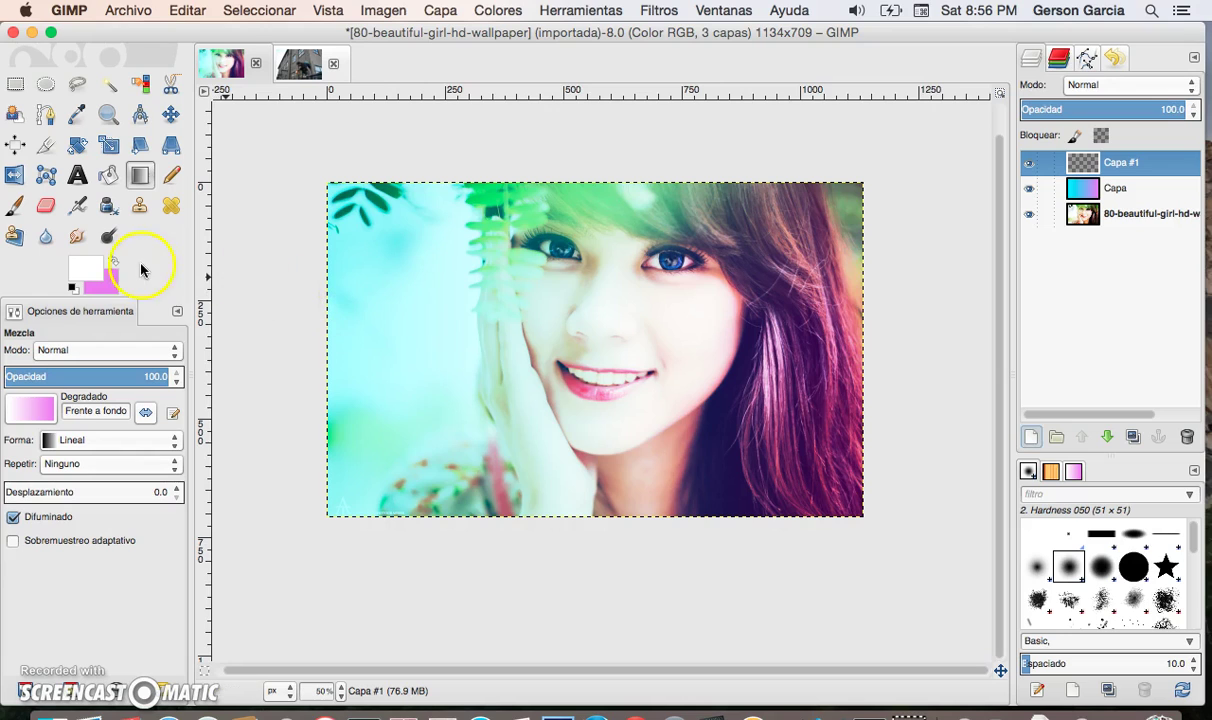
left_click(108, 176)
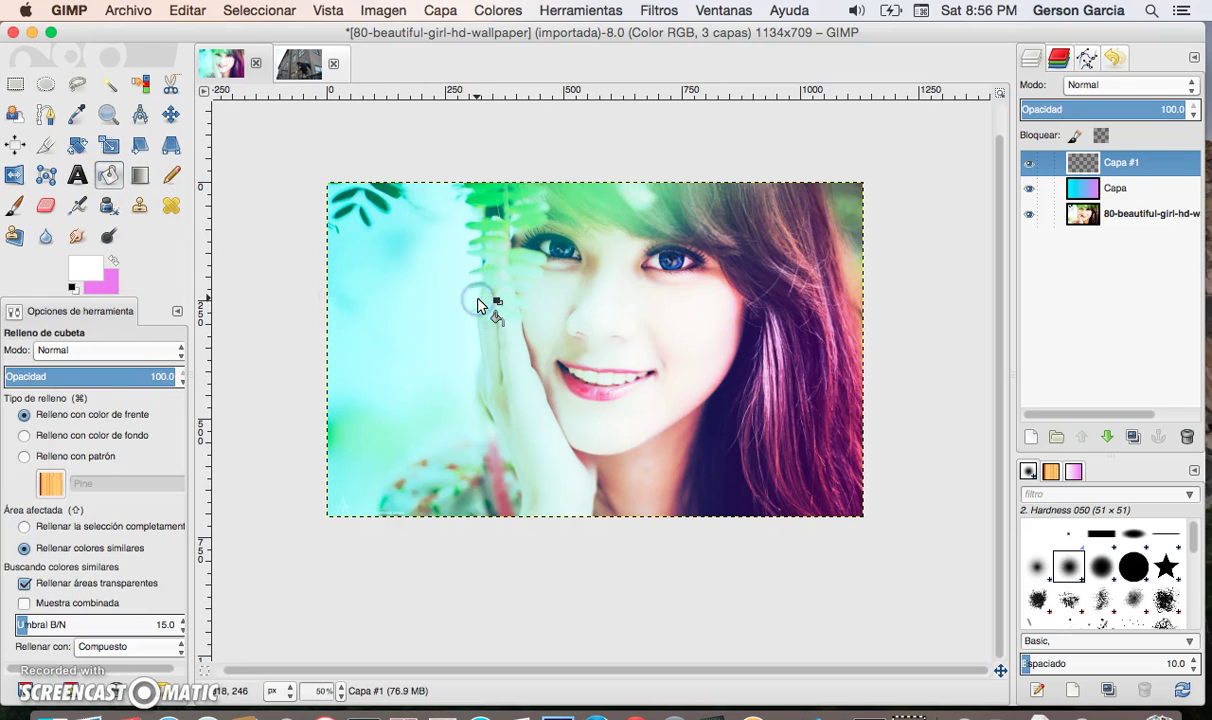
left_click(478, 305)
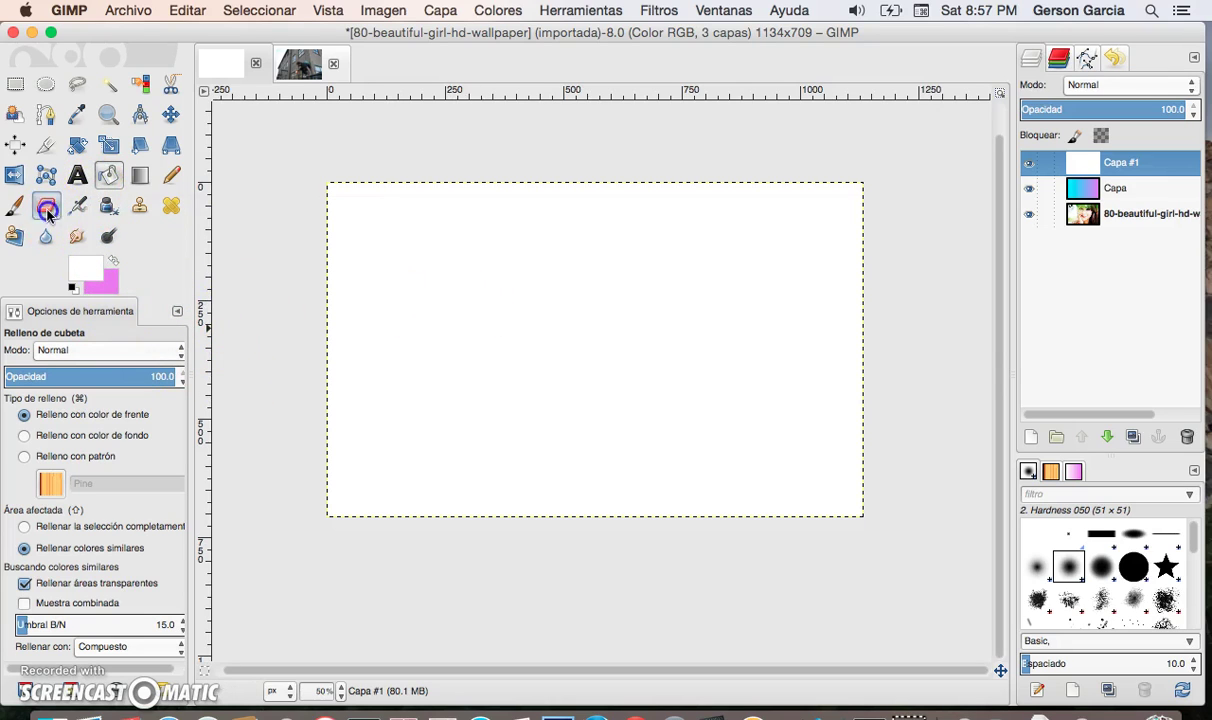
left_click(45, 205)
- Erase the white layer over the girl's face, centre and mouth, then switch to the building photo
mouse_move(603, 345)
left_mouse_down()
mouse_move(594, 362)
mouse_move(530, 322)
mouse_move(446, 333)
mouse_move(433, 365)
mouse_move(456, 377)
mouse_move(708, 320)
mouse_move(692, 327)
mouse_move(611, 284)
mouse_move(682, 587)
mouse_move(628, 522)
mouse_move(577, 347)
left_mouse_up()
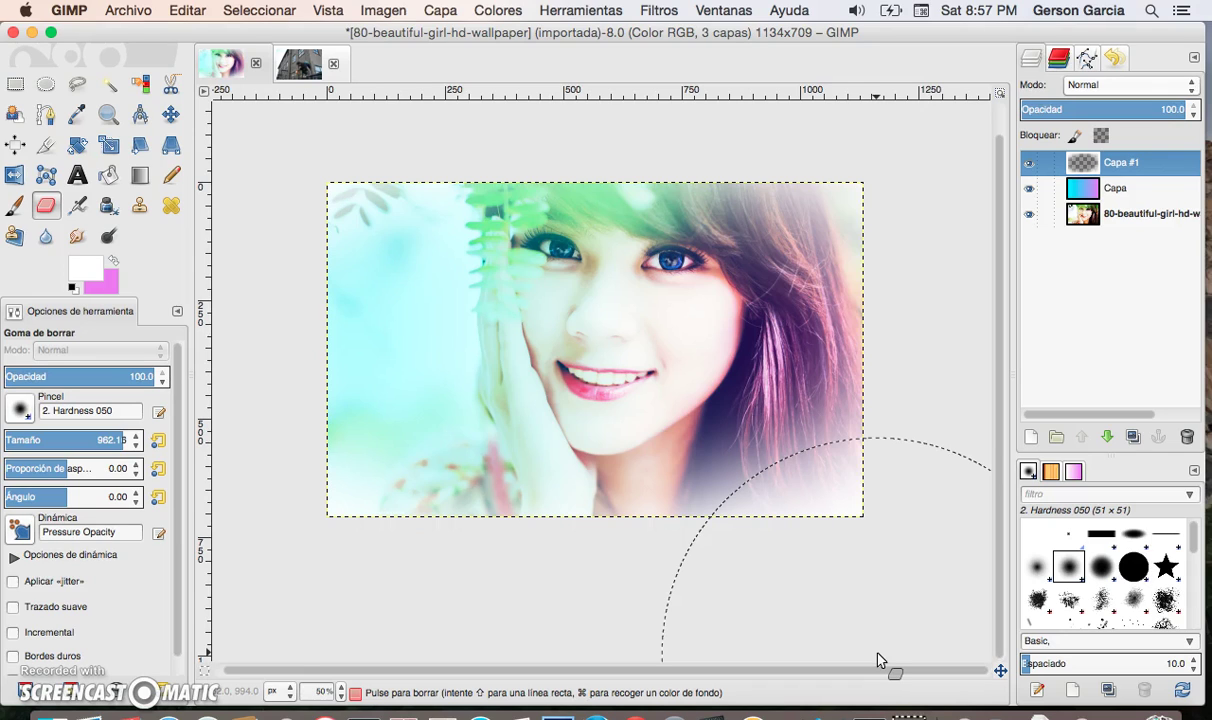
left_click_drag(690, 503, 675, 440)
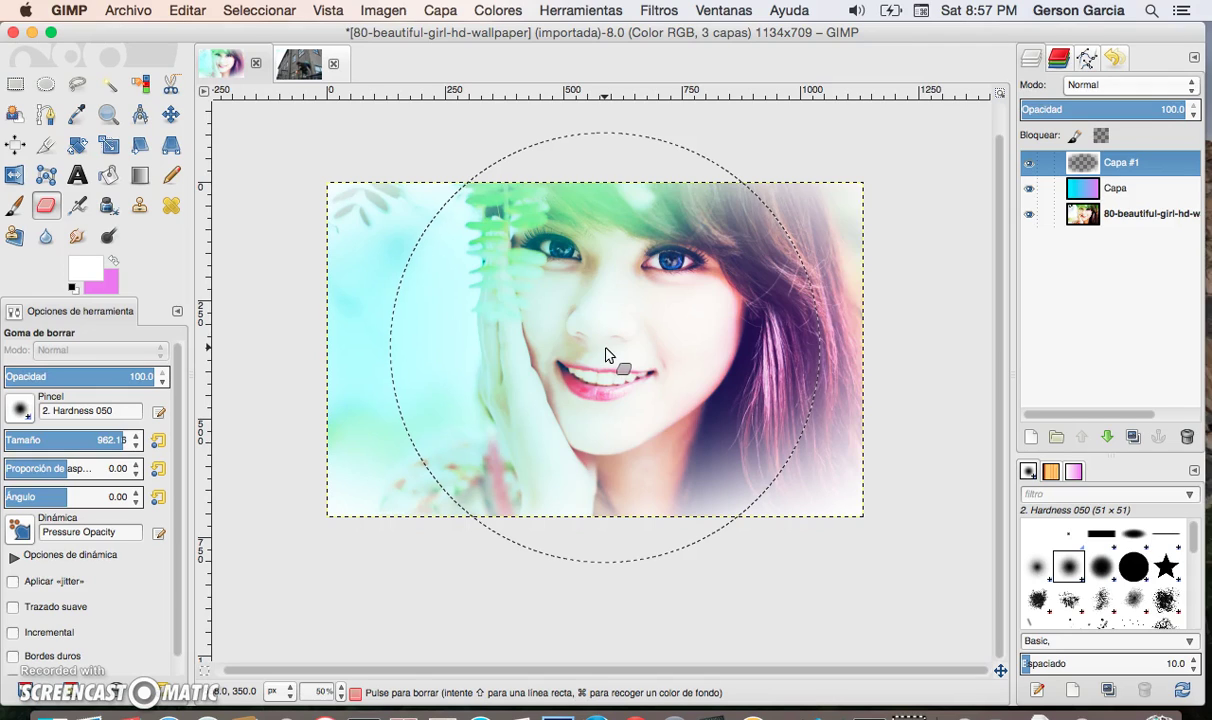
left_click_drag(606, 354, 613, 398)
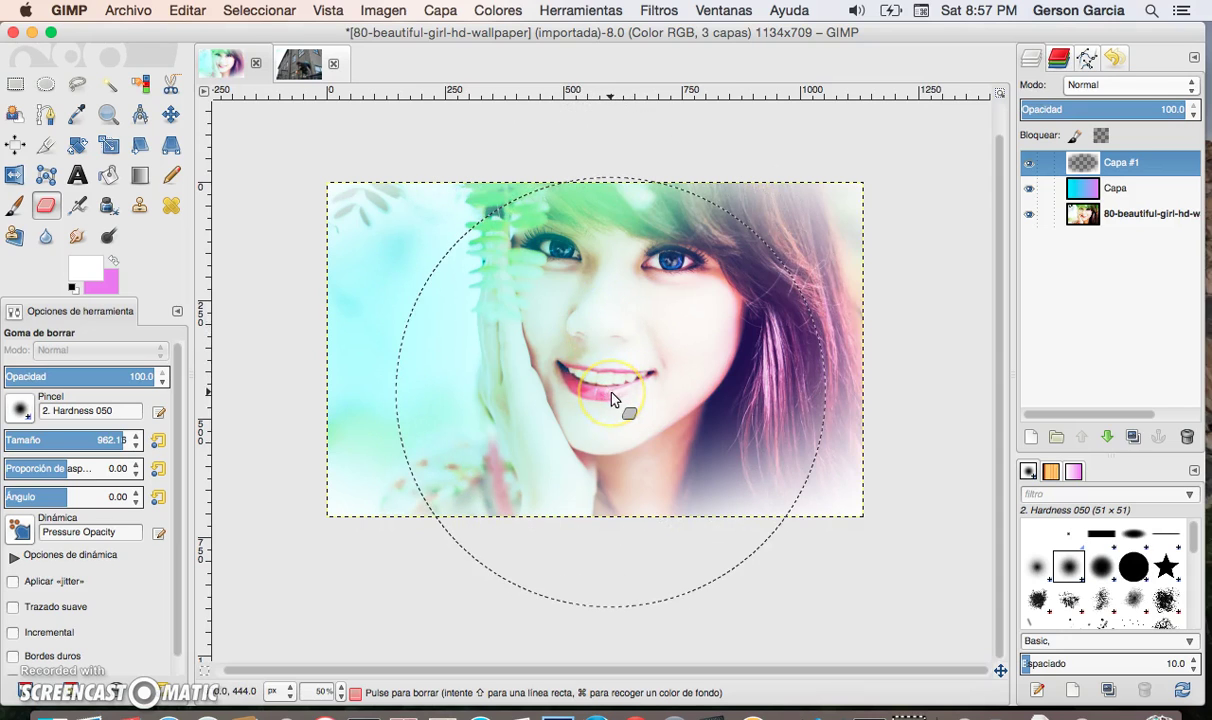
left_click_drag(613, 398, 300, 70)
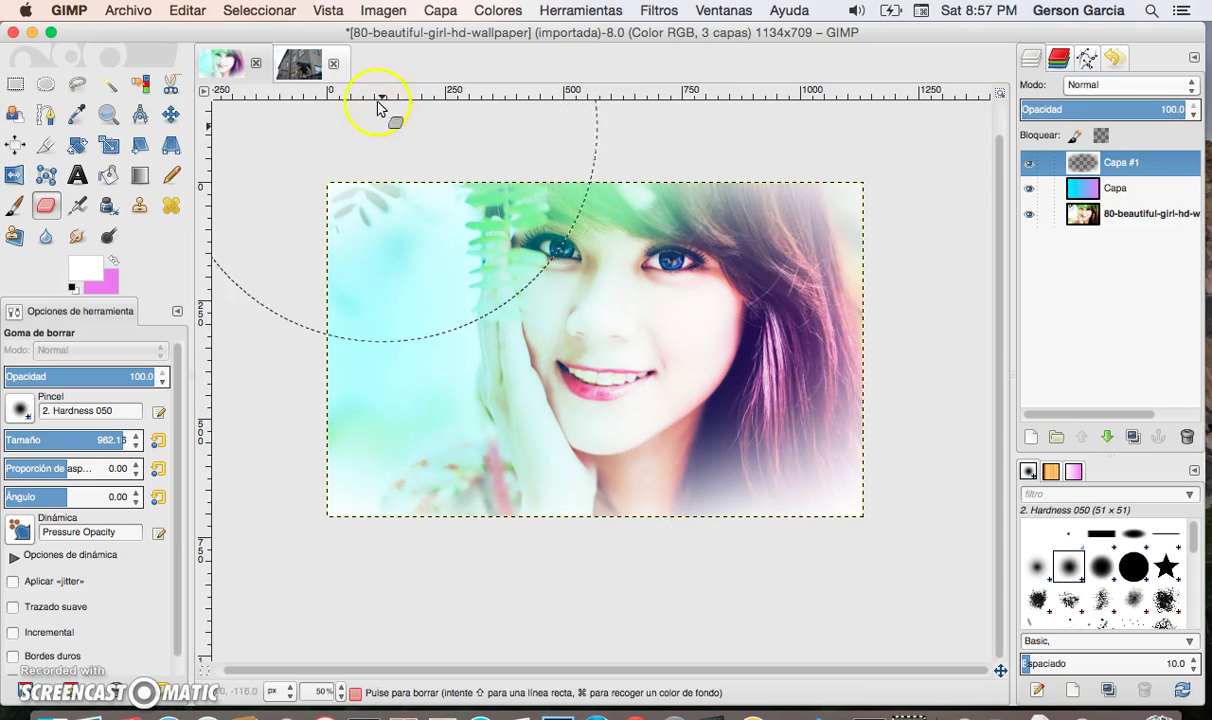
left_click(300, 68)
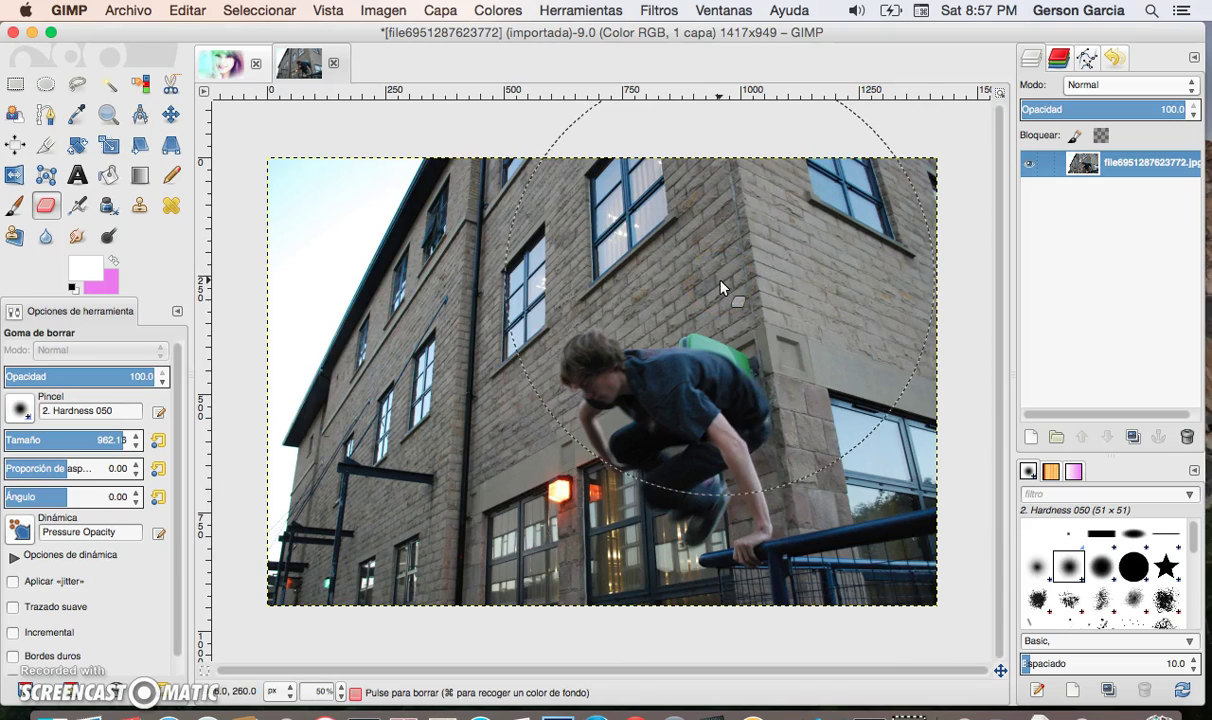
- Add a transparent layer named Capa above the building photo
left_click(733, 235)
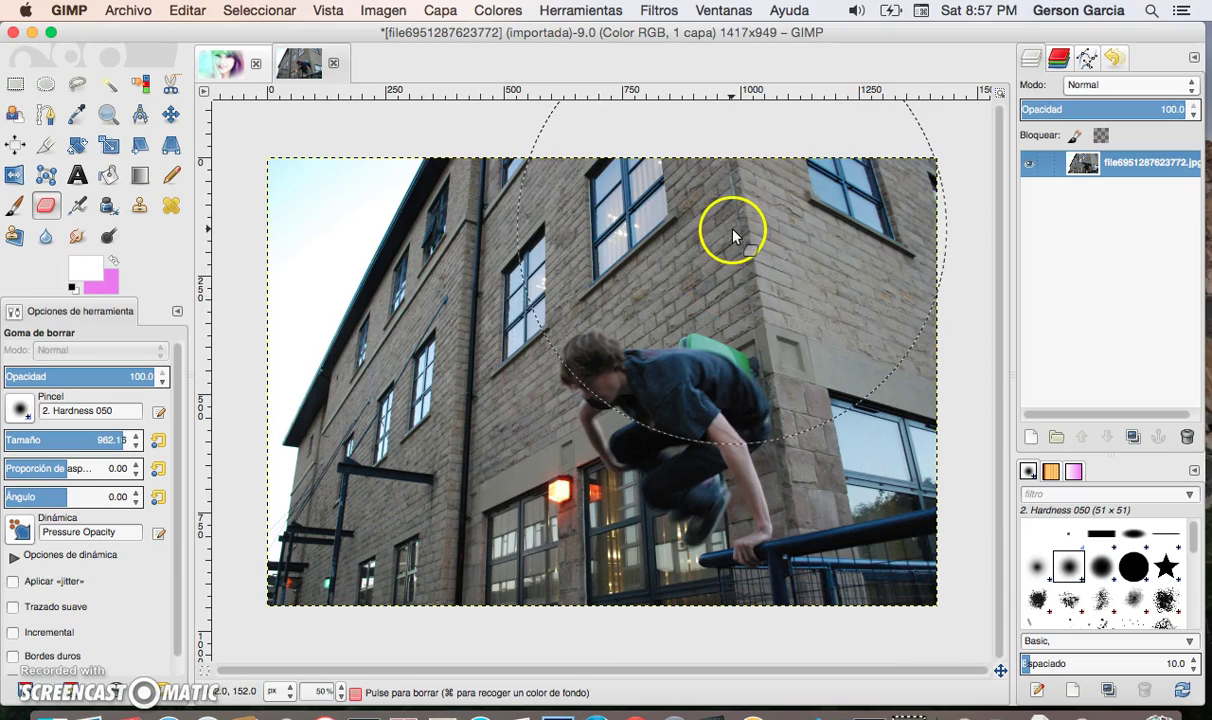
left_click_drag(733, 235, 924, 313)
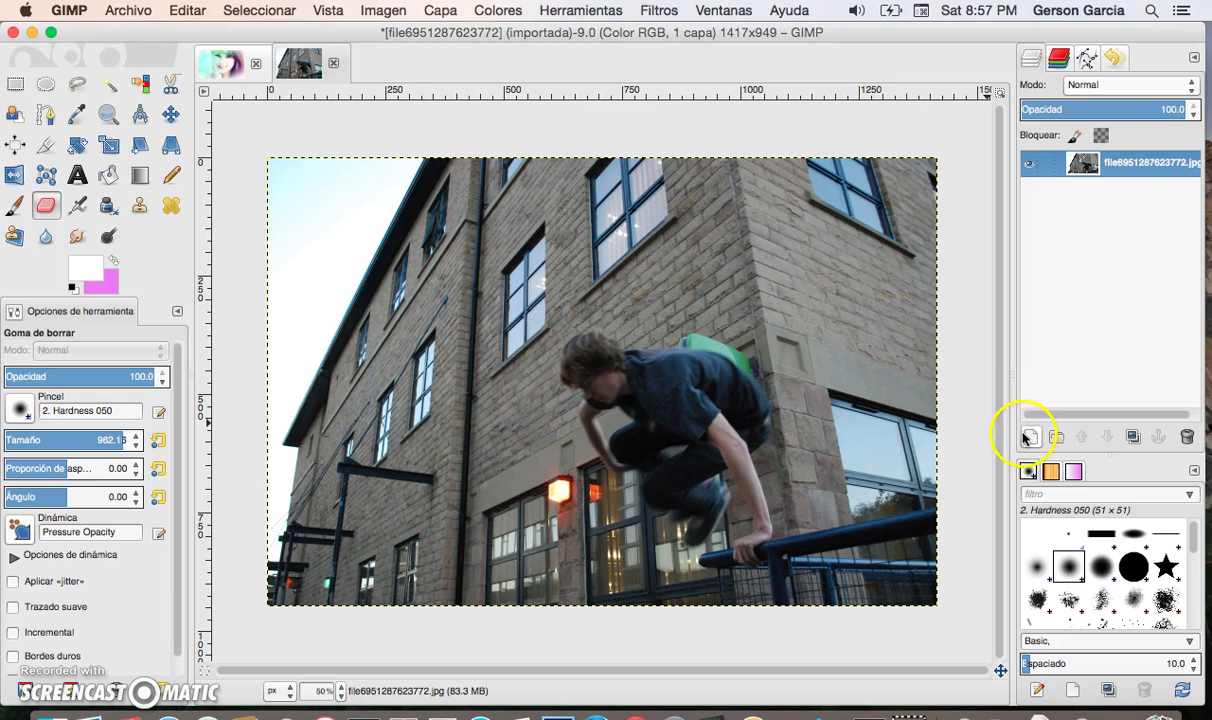
left_click(1033, 440)
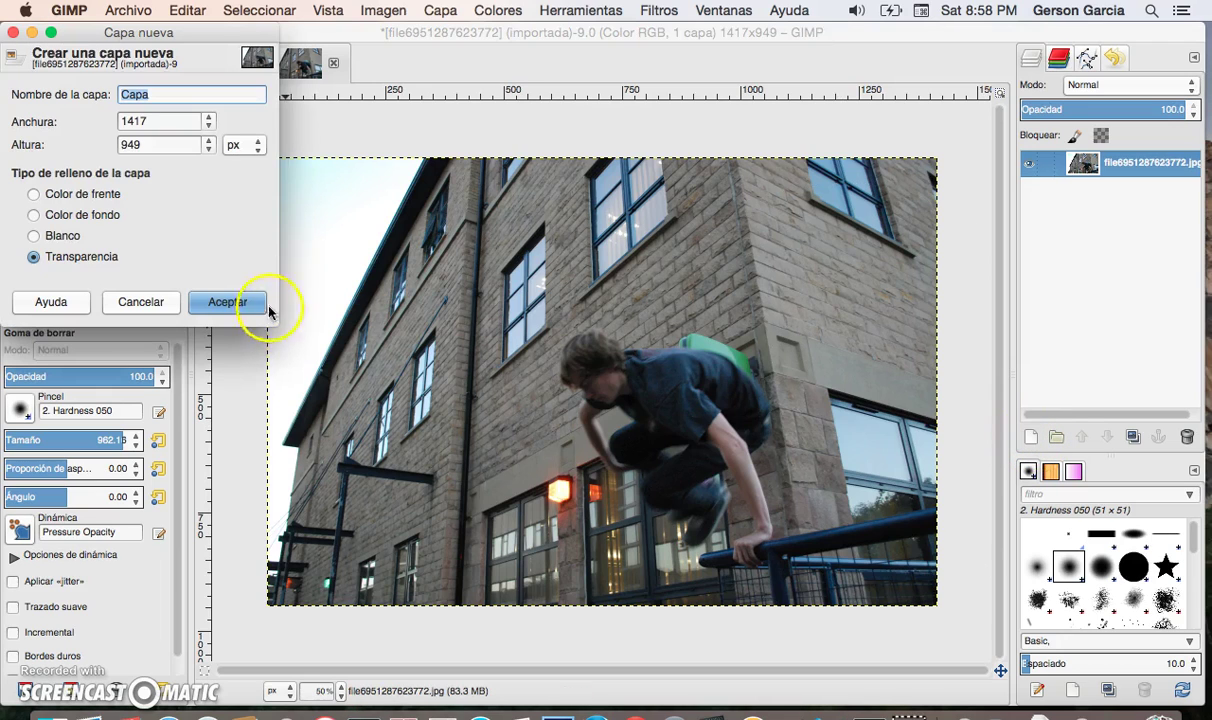
left_click(250, 303)
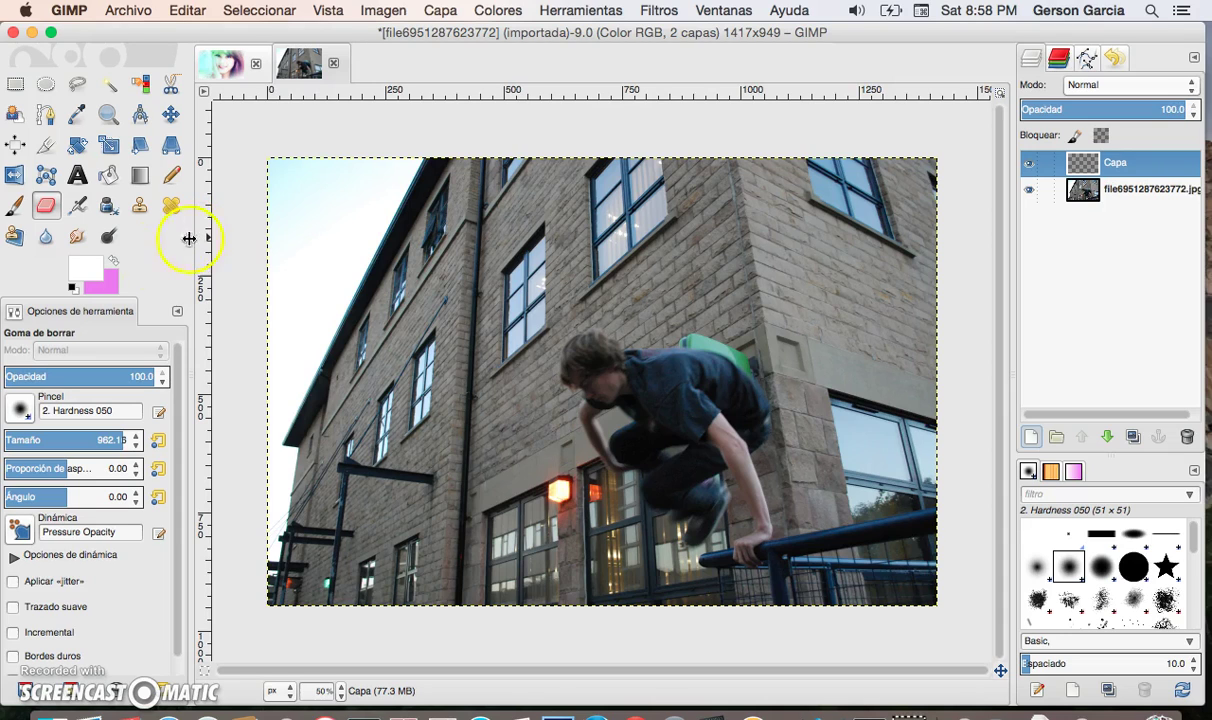
- Set the foreground colour to red (ff0000) and the background colour to black (000000)
left_click(80, 268)
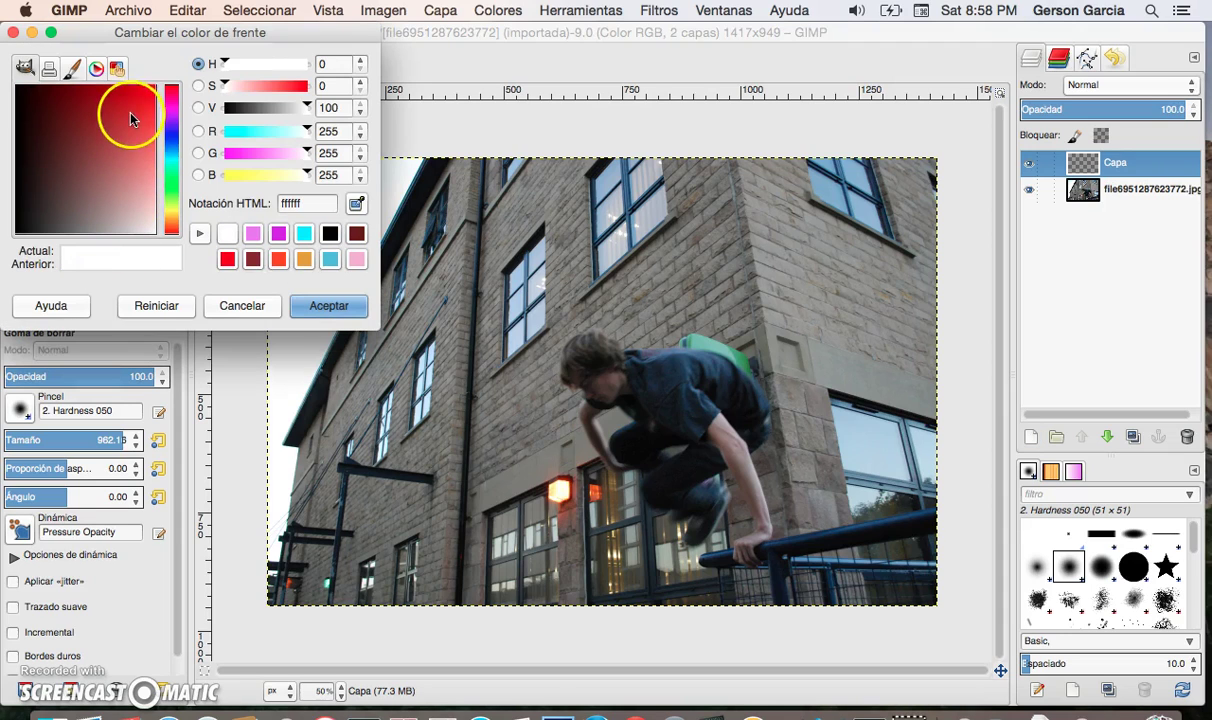
left_click_drag(126, 158, 176, 72)
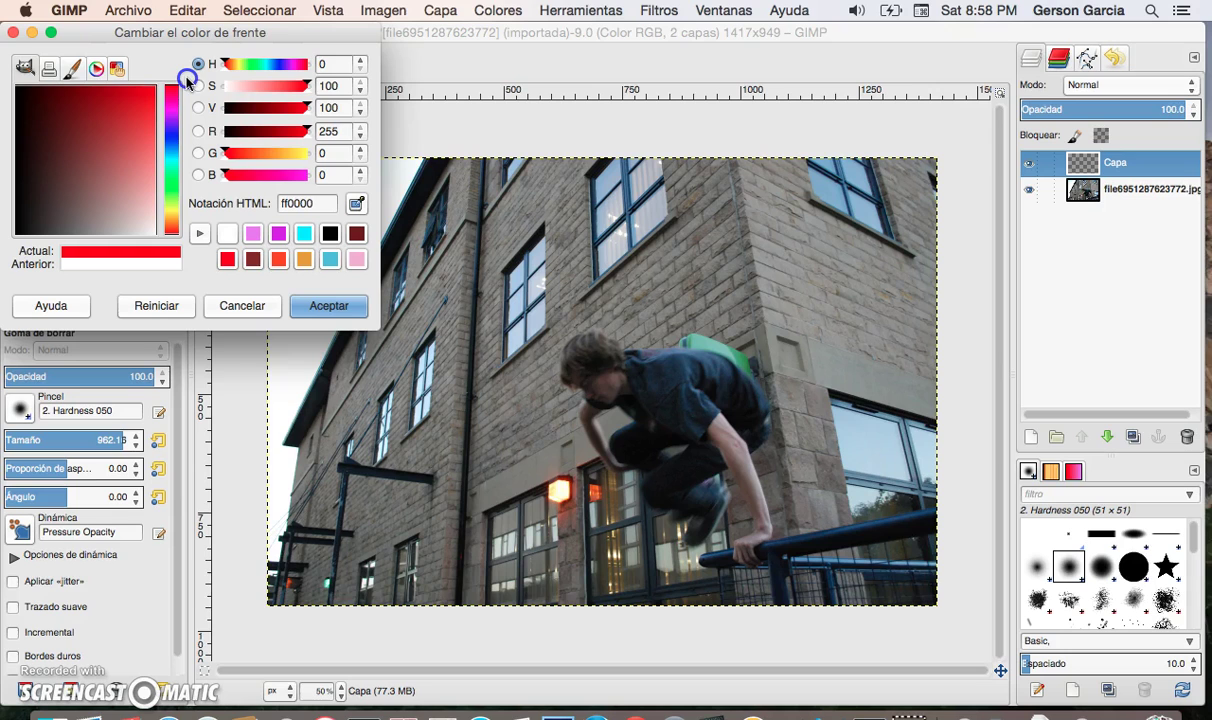
left_click(326, 311)
left_click(103, 285)
mouse_move(89, 159)
left_mouse_down()
mouse_move(27, 116)
mouse_move(8, 75)
left_mouse_up()
left_click(320, 318)
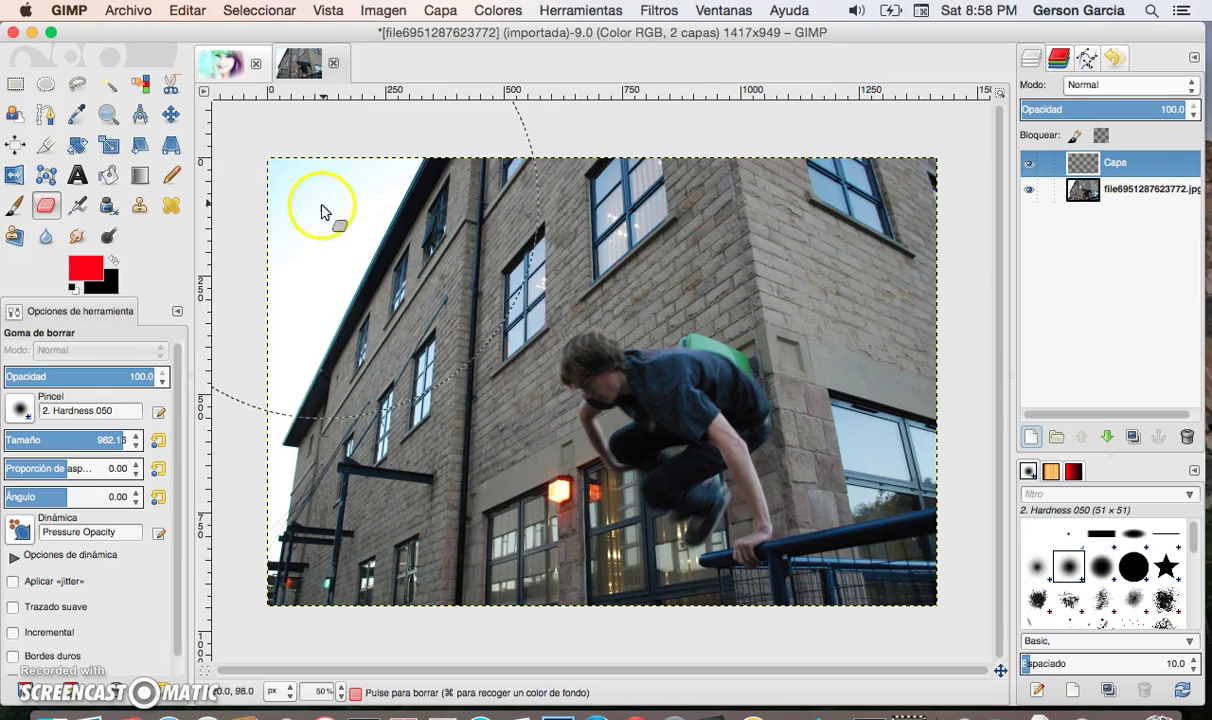
- Fill the layer with a horizontal gradient, black on the left fading to red on the right
left_click(131, 180)
left_click_drag(322, 354, 905, 370)
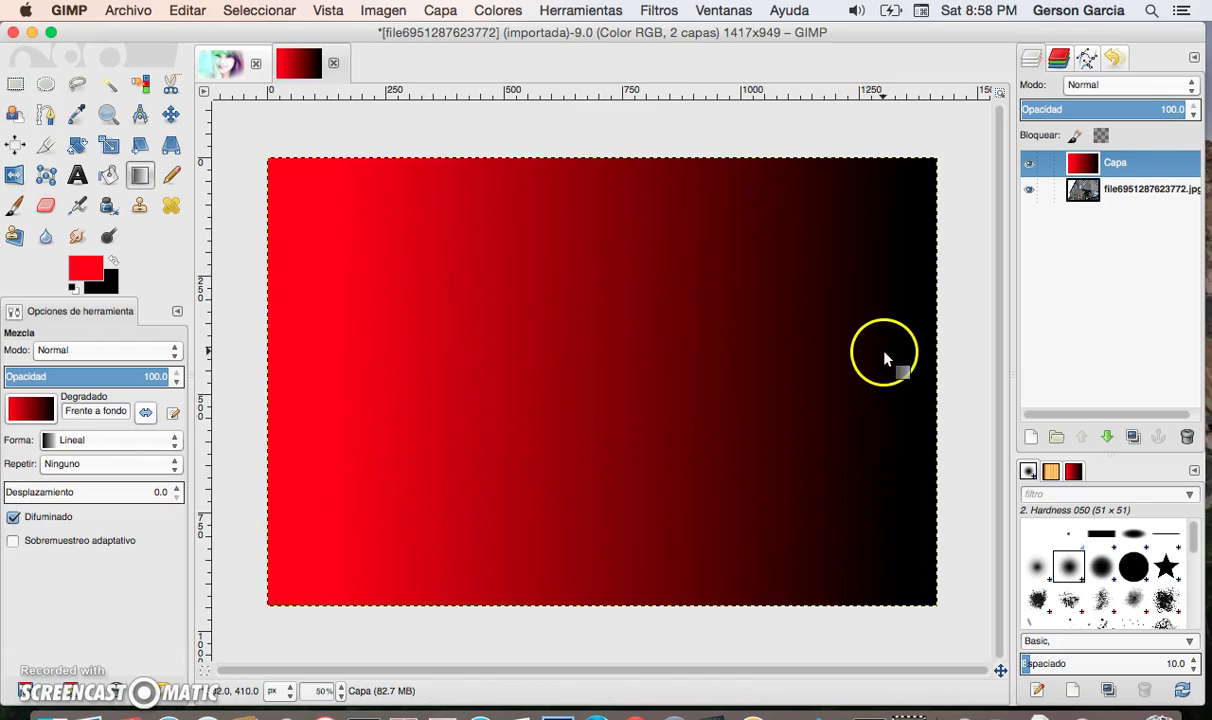
left_click_drag(962, 372, 305, 365)
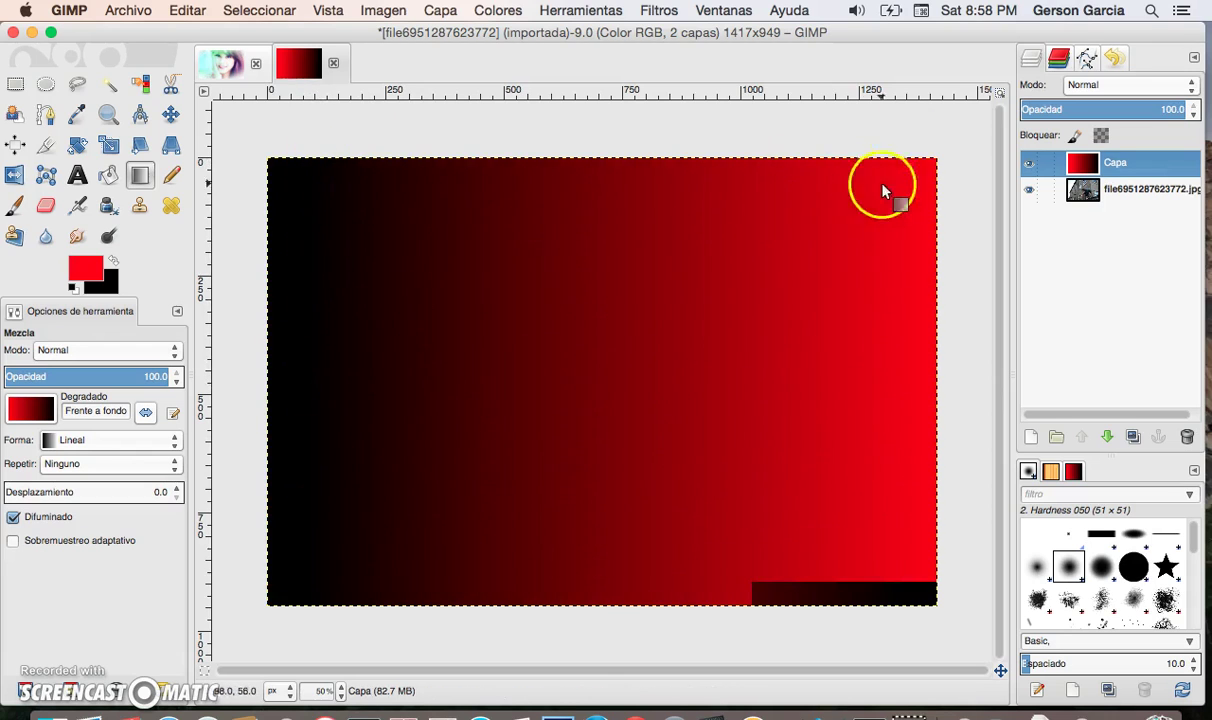
- Try Disolver, Clarear sólo, Pantalla, Blanquear and Oscurecer sólo modes on the gradient layer
left_click(1143, 88)
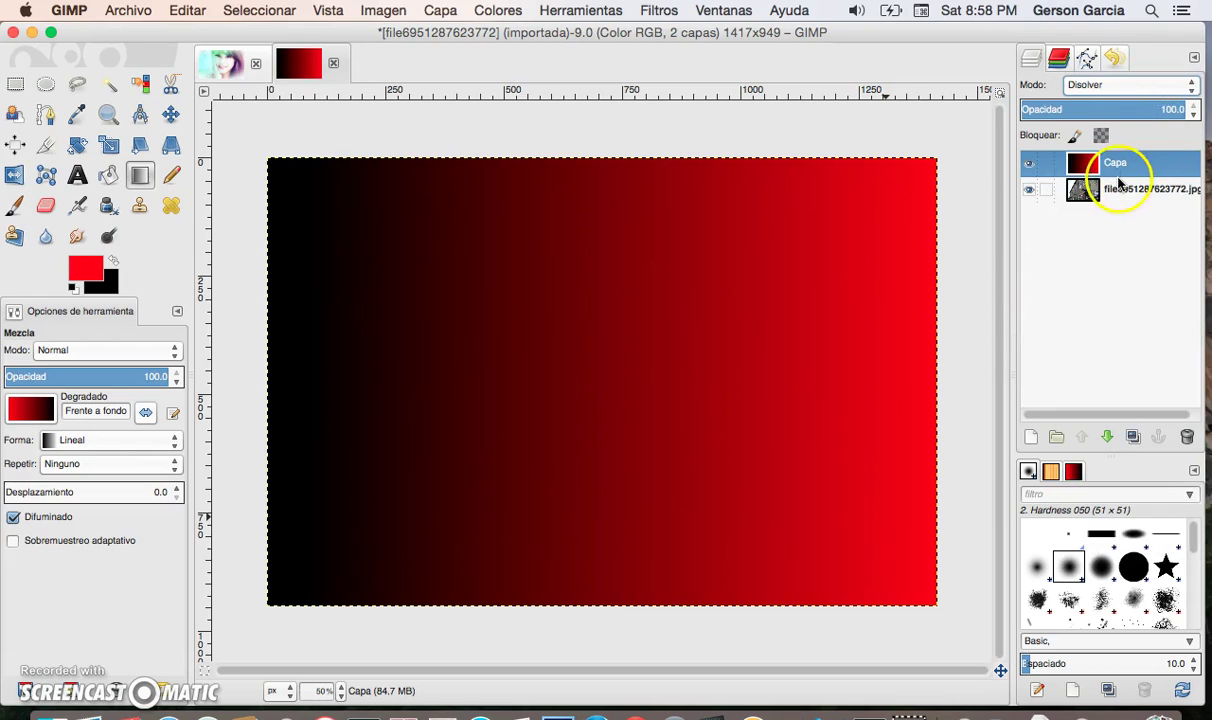
left_click(1150, 85)
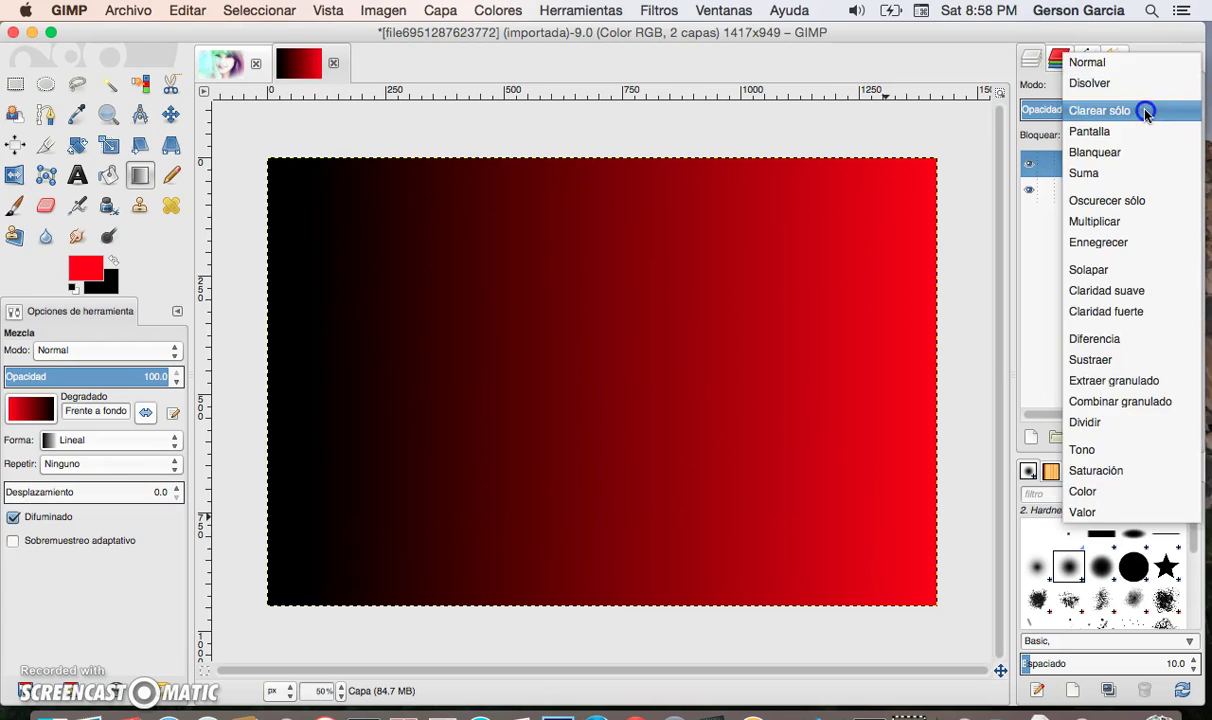
left_click(1147, 108)
left_click(1143, 94)
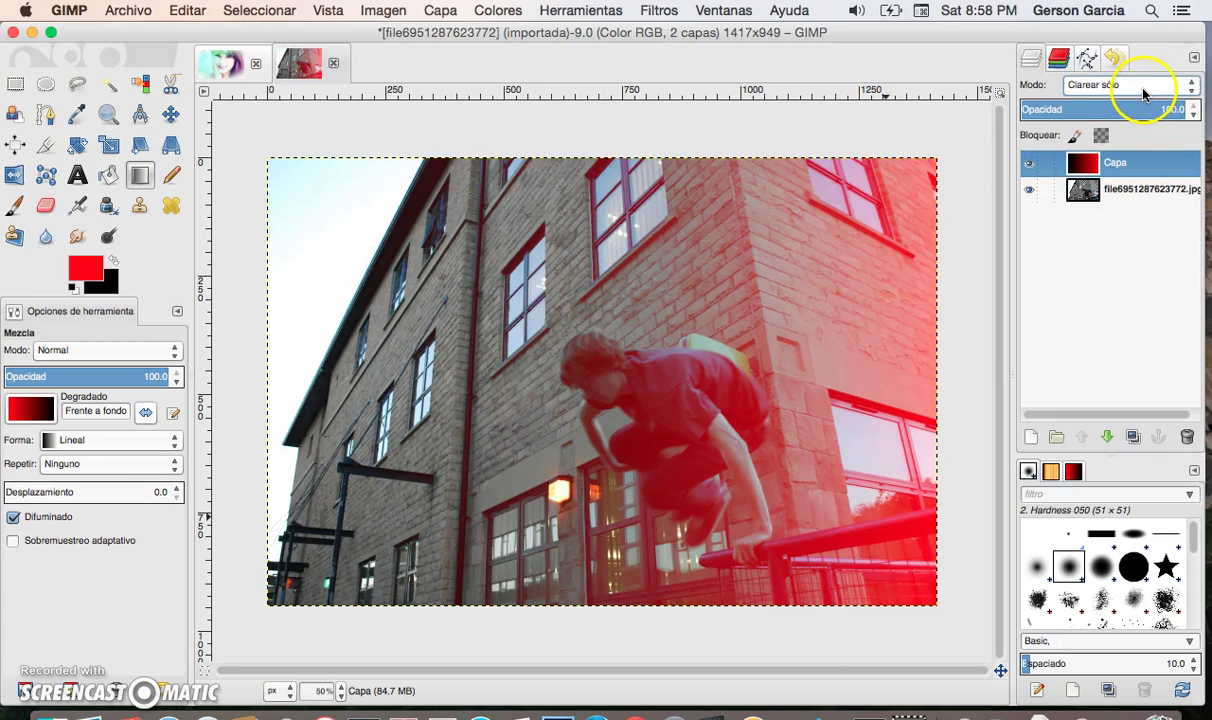
left_click(1143, 97)
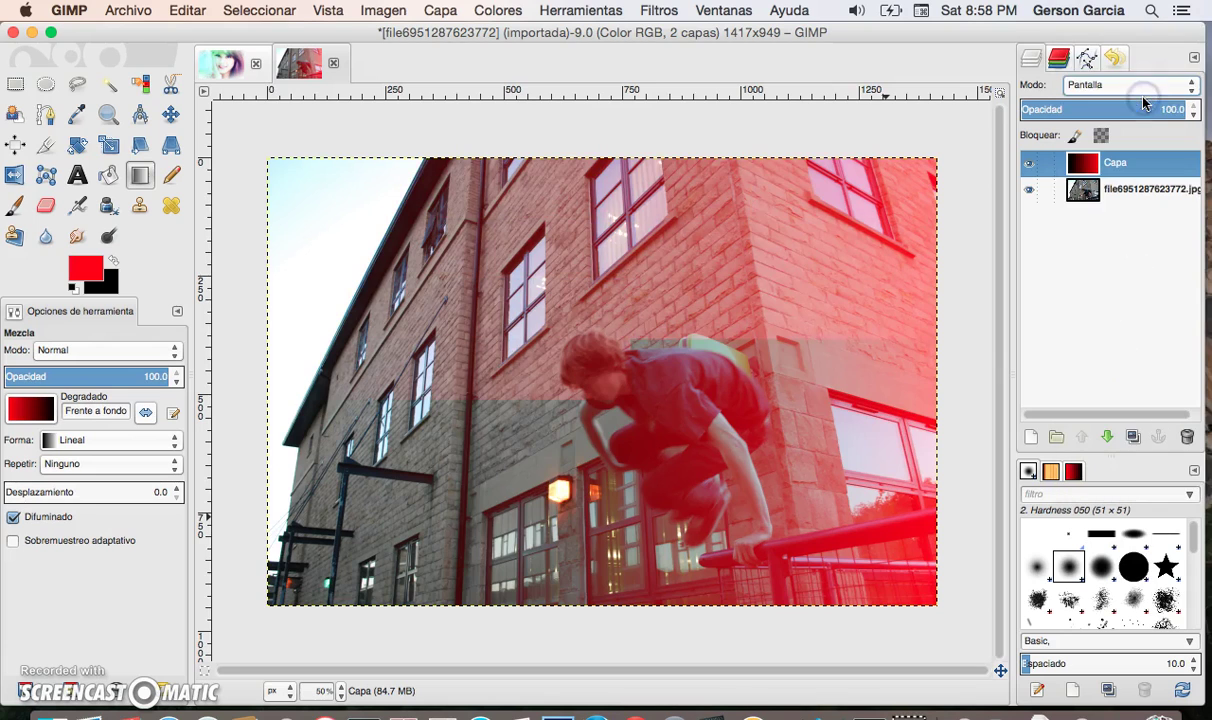
left_click(1143, 86)
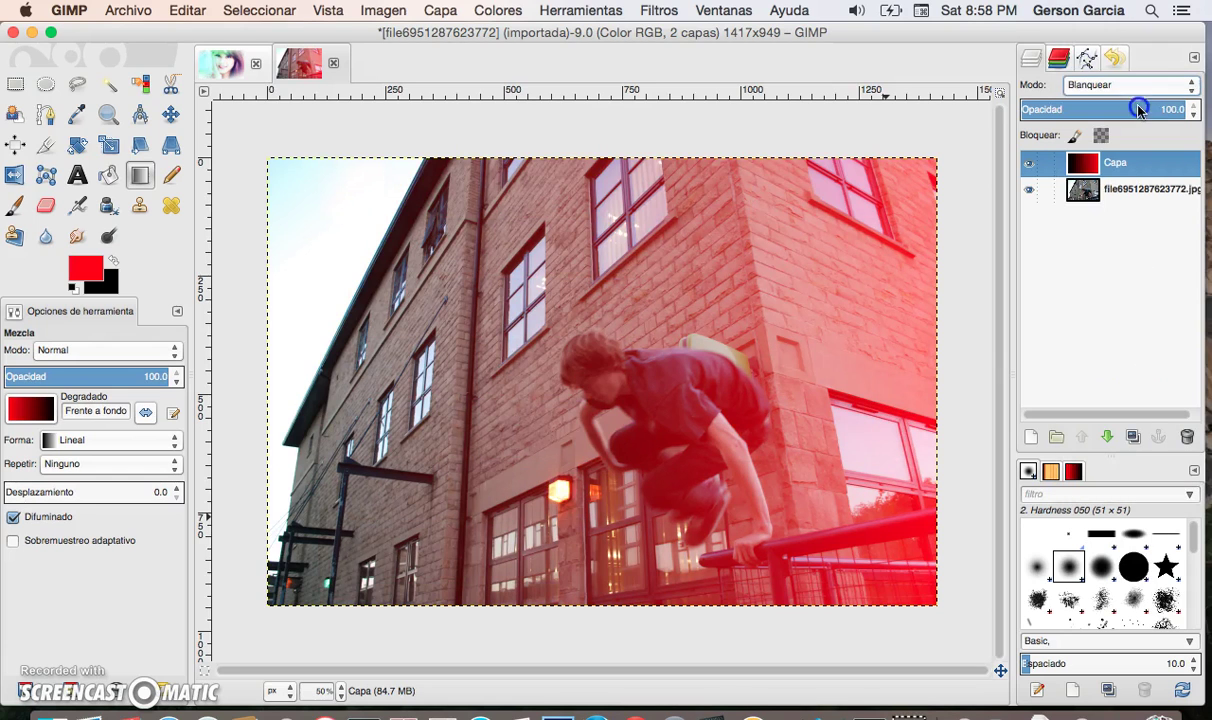
left_click(1140, 88)
left_click(1137, 88)
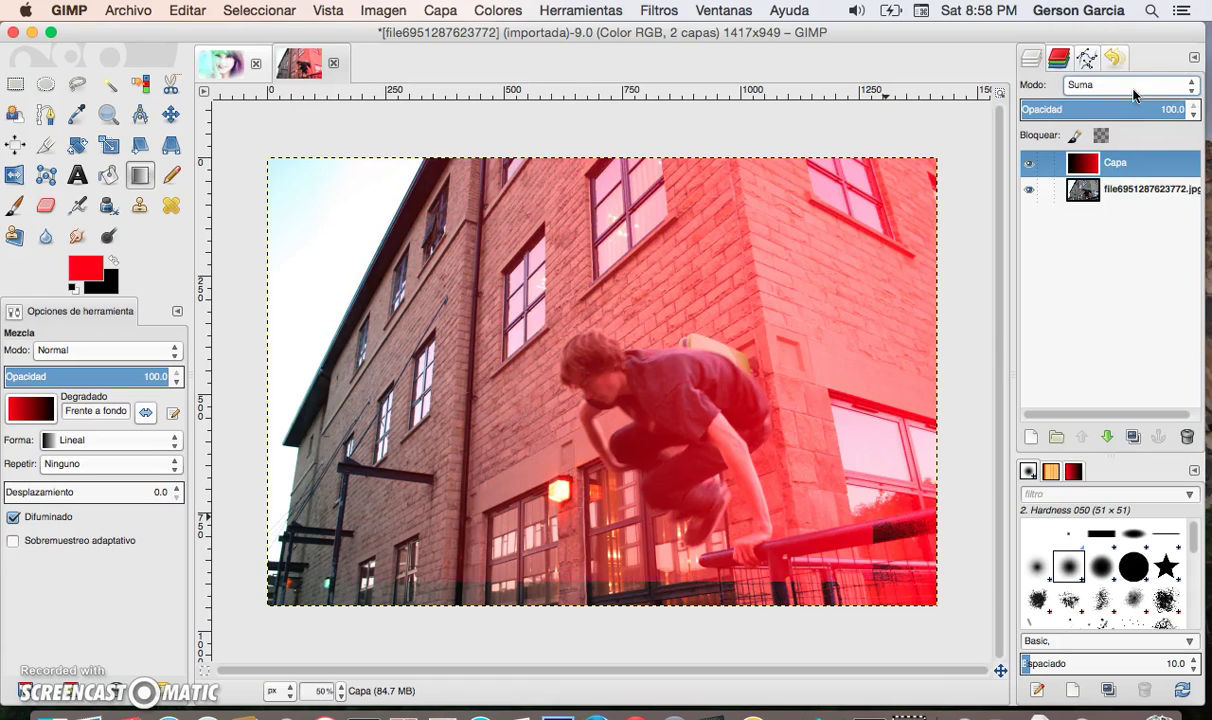
left_click(1115, 84)
left_click(1113, 108)
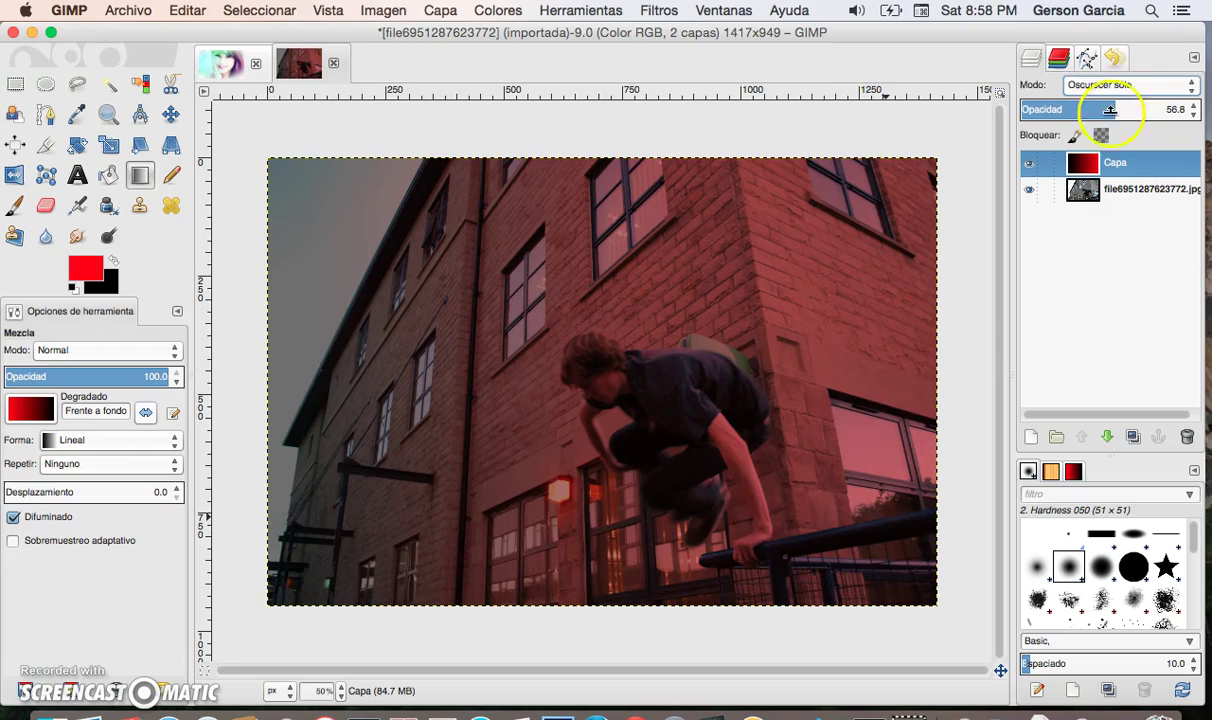
- Compare Multiplicar, Ennegrecer, Solapar, Claridad fuerte and Claridad suave at opacities between about 41 and 65
left_click_drag(1091, 110, 1122, 109)
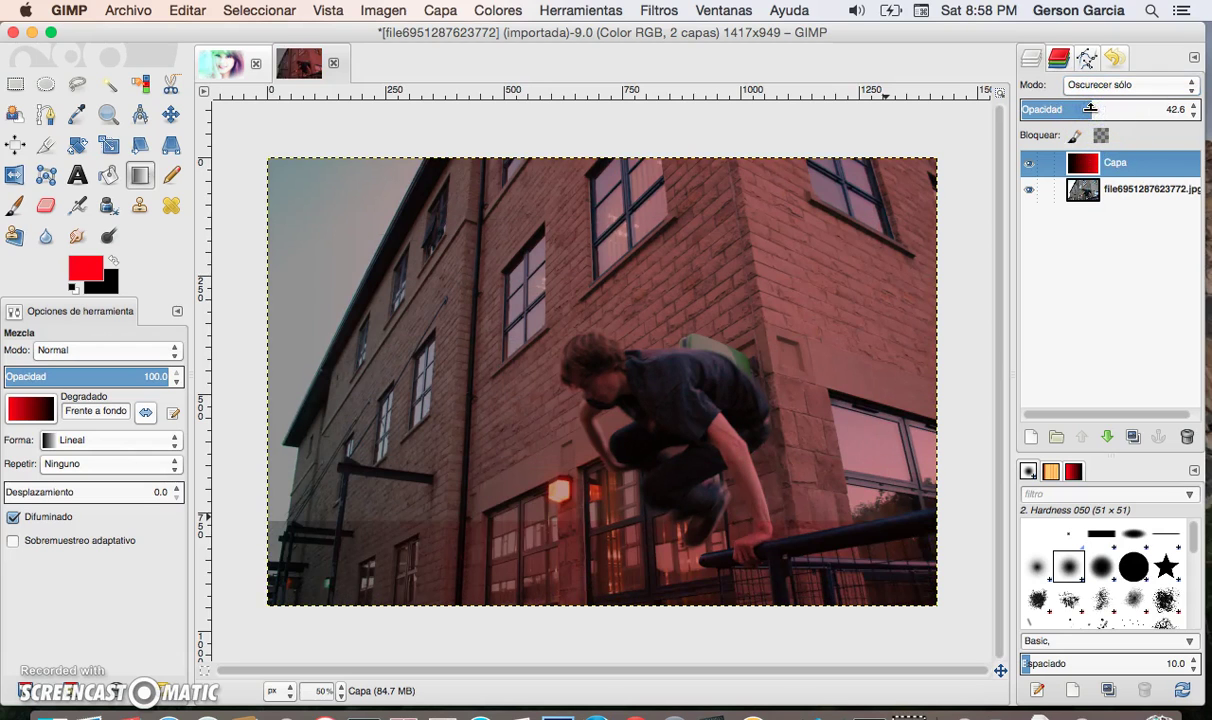
left_click(1123, 88)
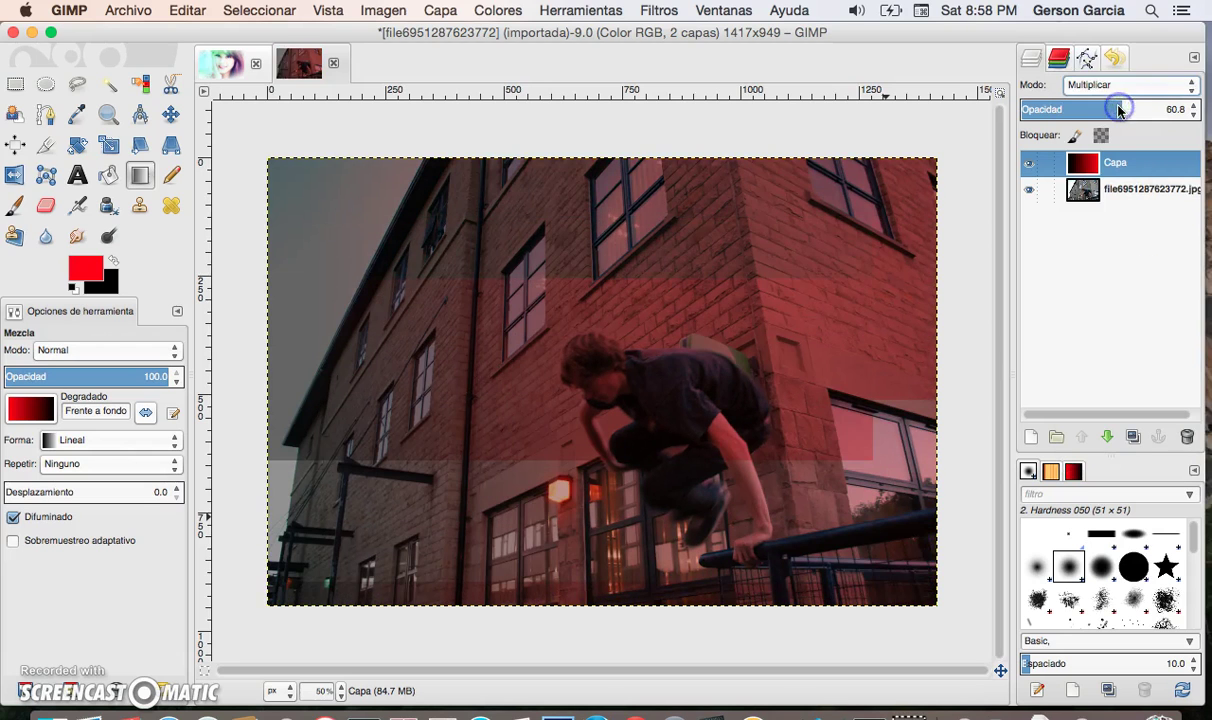
left_click(1088, 106)
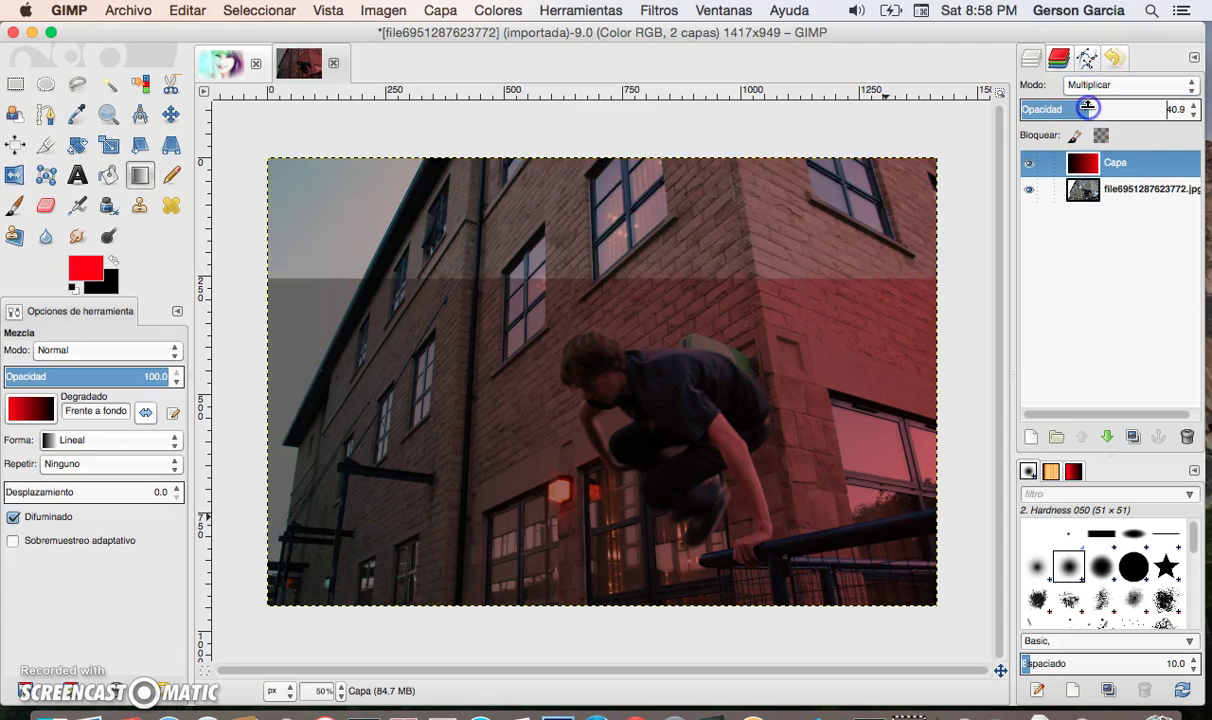
left_click(1104, 85)
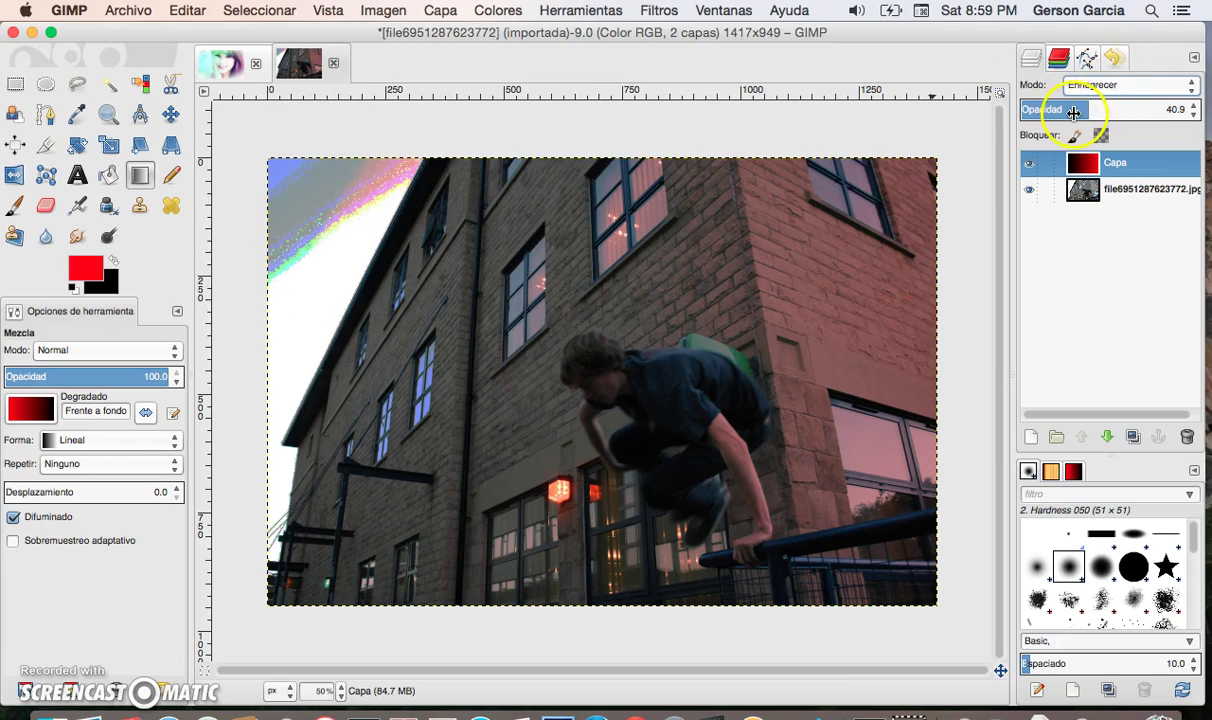
left_click(1139, 87)
left_click(1125, 107)
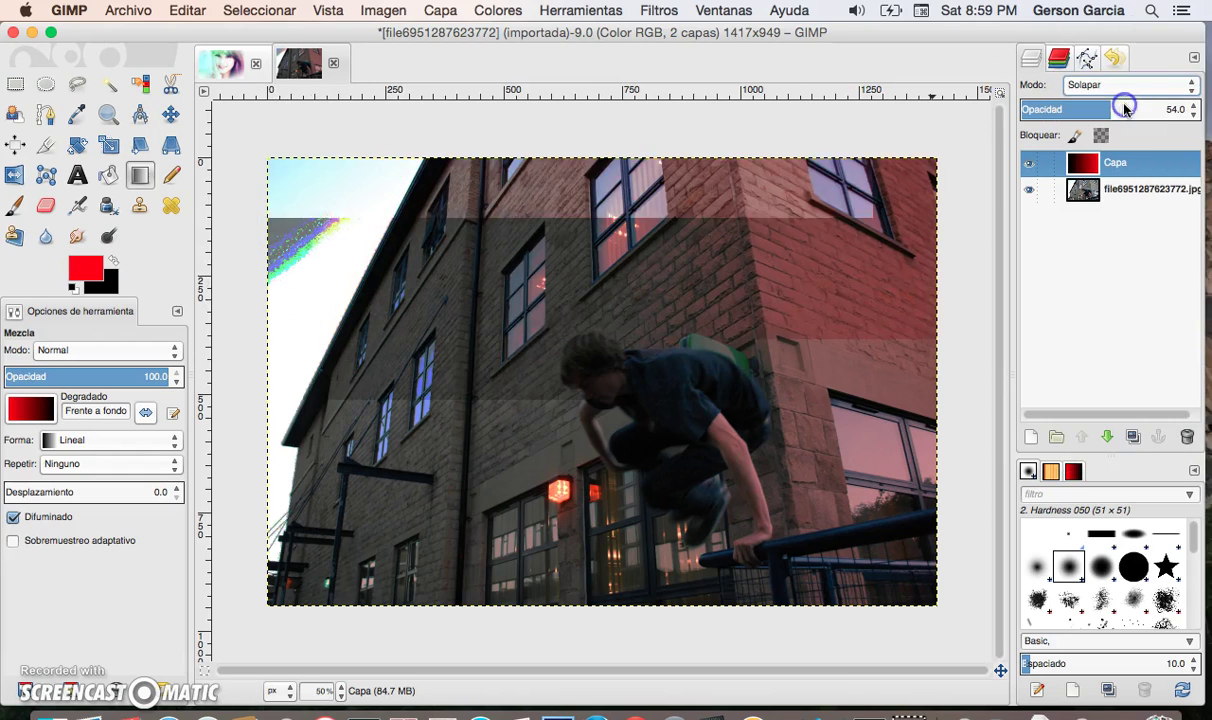
left_click(1122, 97)
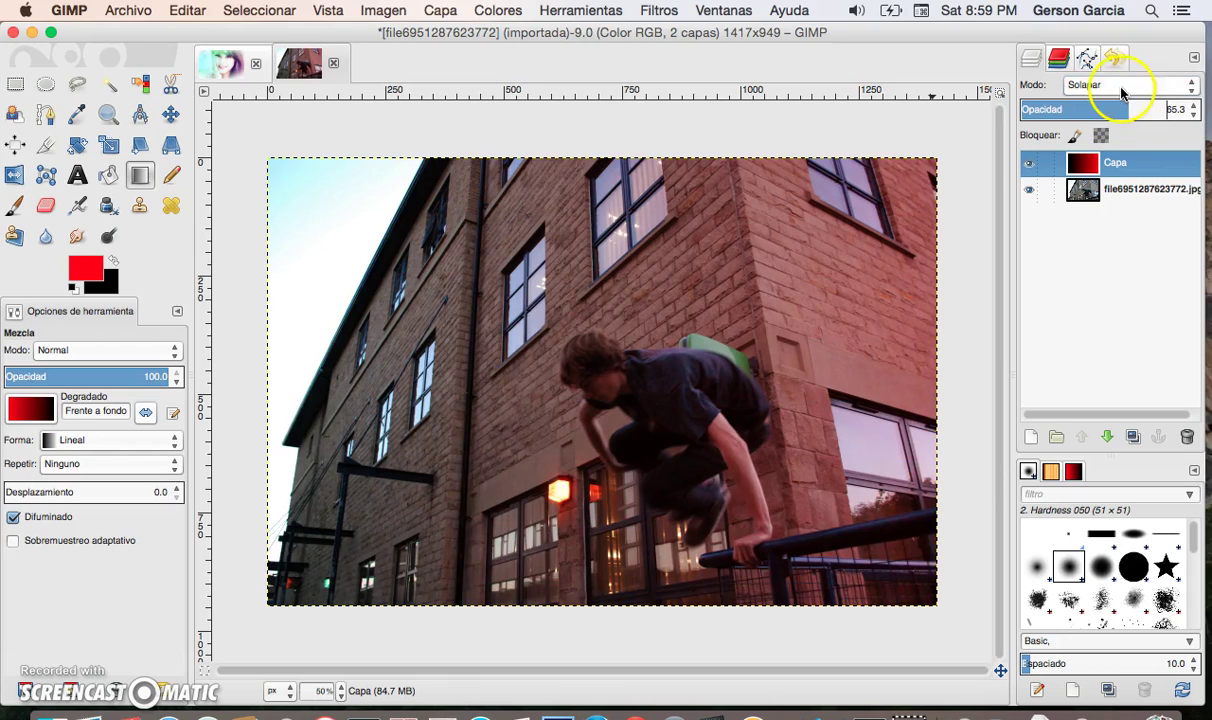
left_click(1121, 97)
left_click(1118, 86)
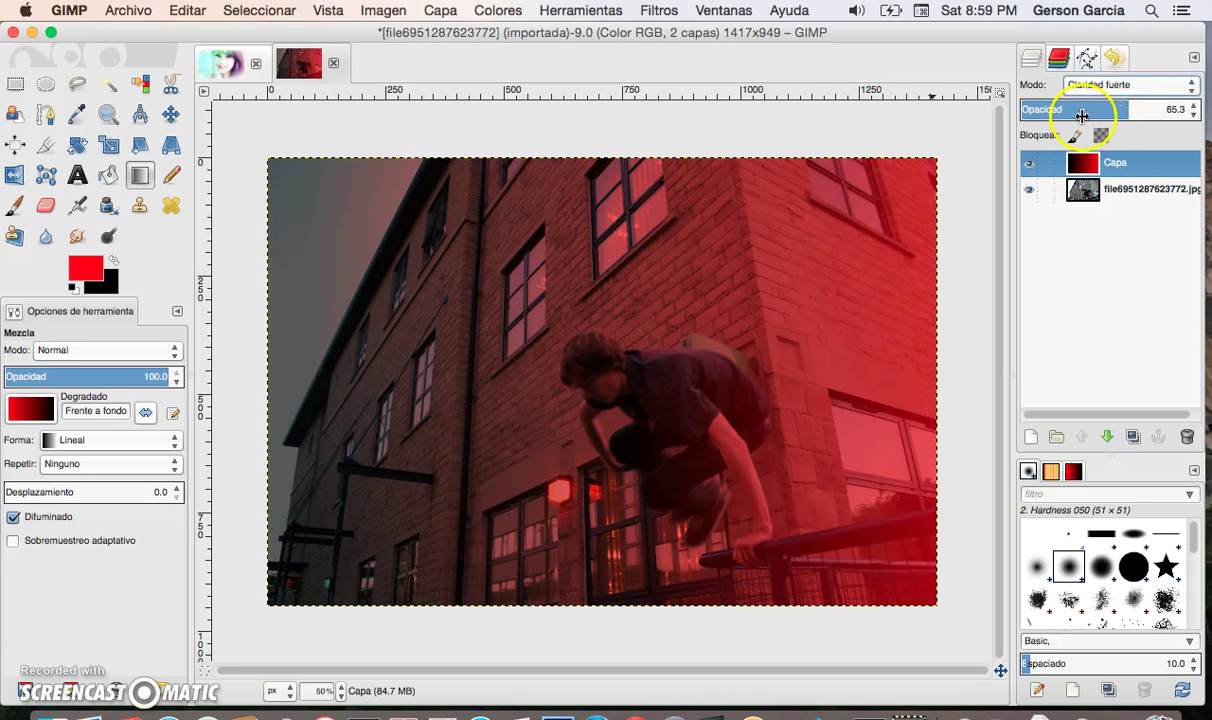
left_click_drag(1082, 116, 1115, 94)
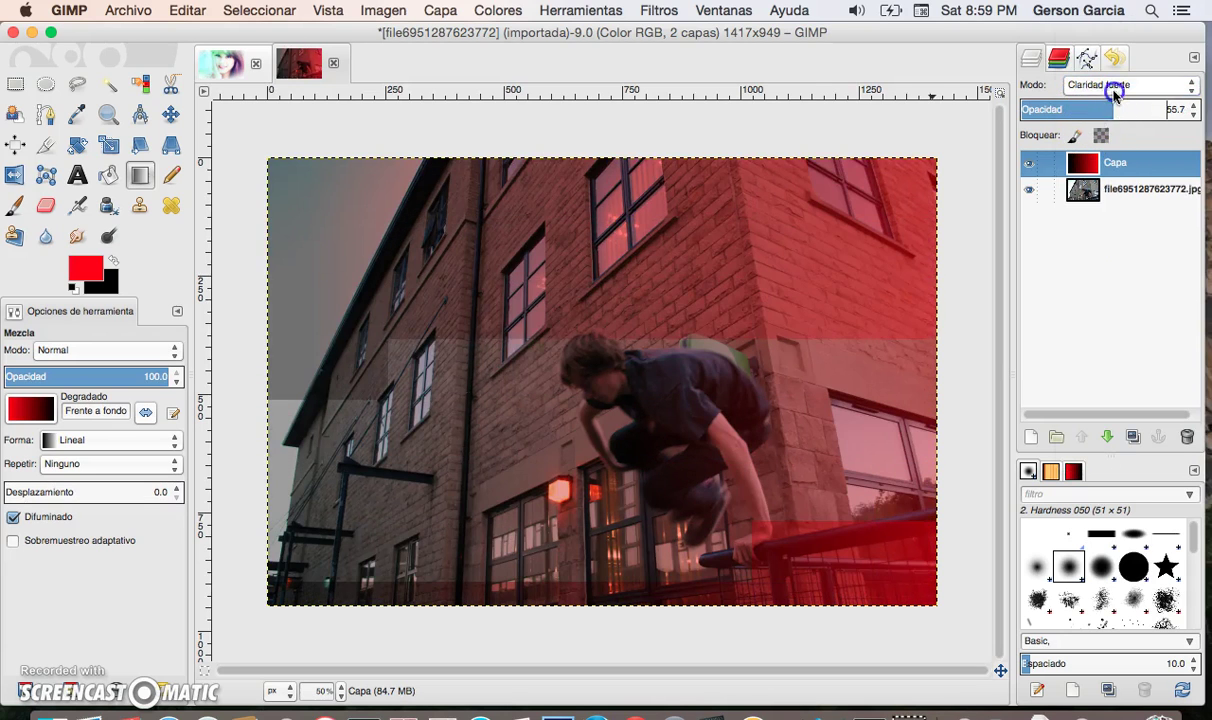
left_click(1115, 94)
left_click(1105, 60)
- Try Diferencia, Sustraer, Extraer granulado, Combinar granulado, Dividir and Tono blend modes
left_click(1115, 90)
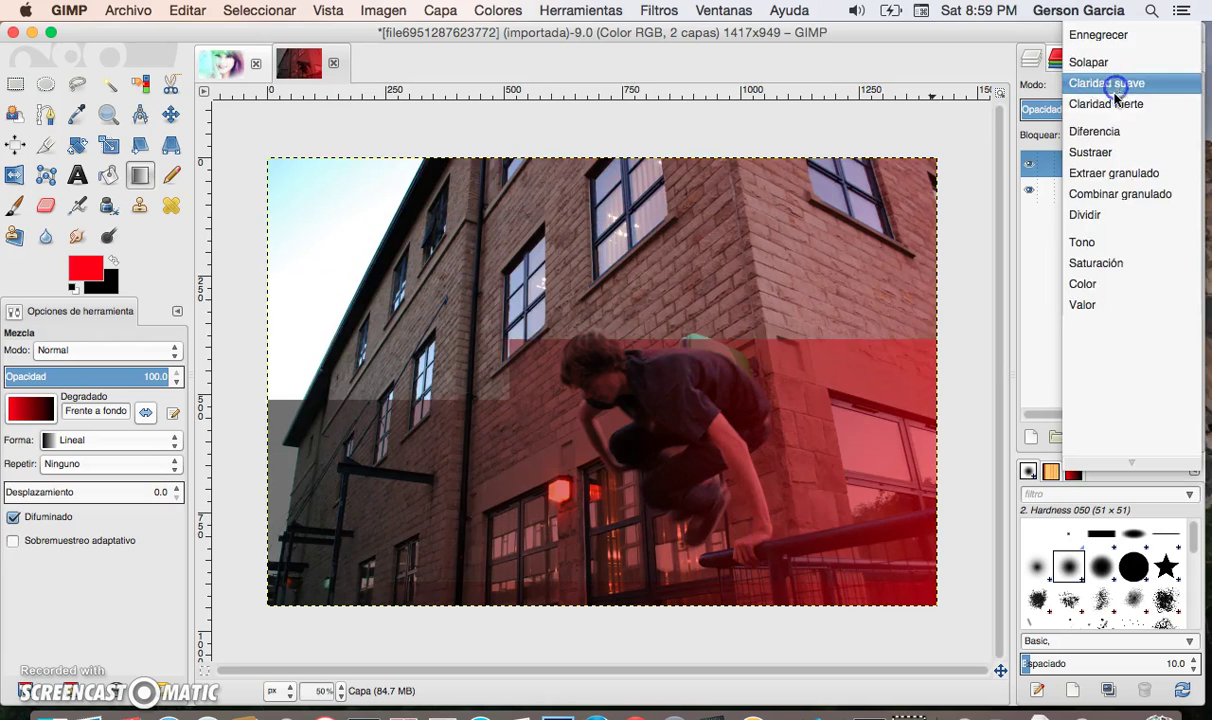
left_click(1108, 131)
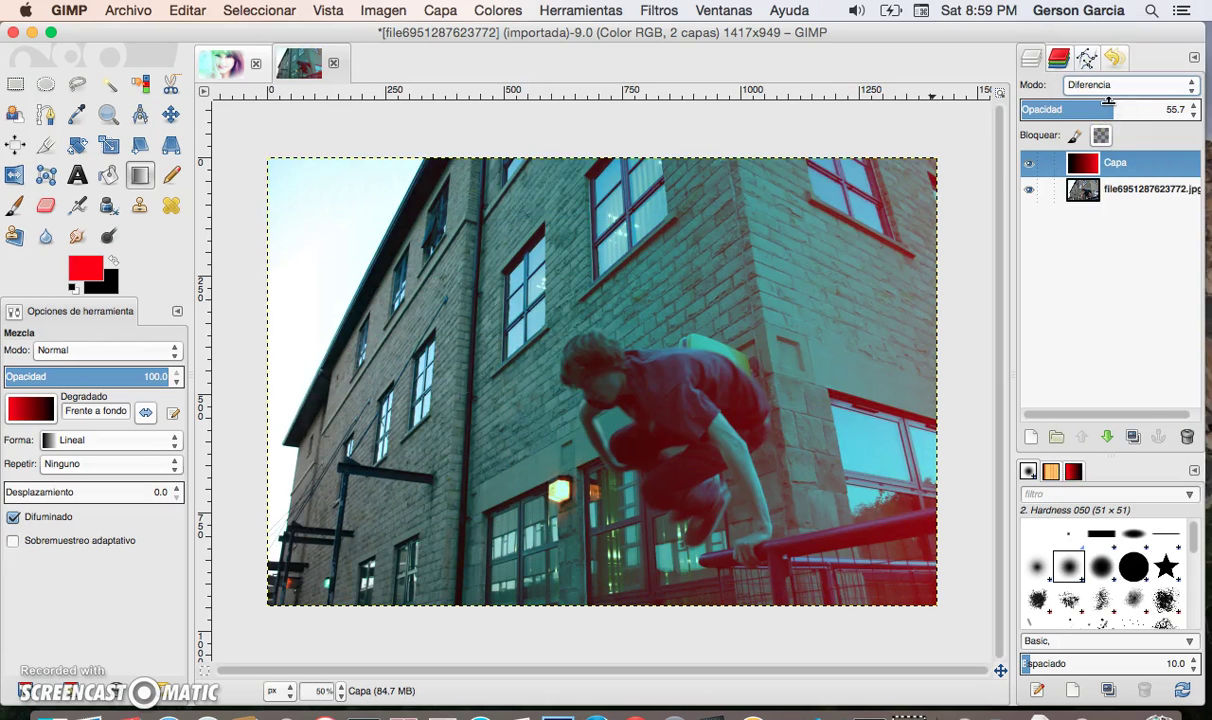
left_click(1117, 95)
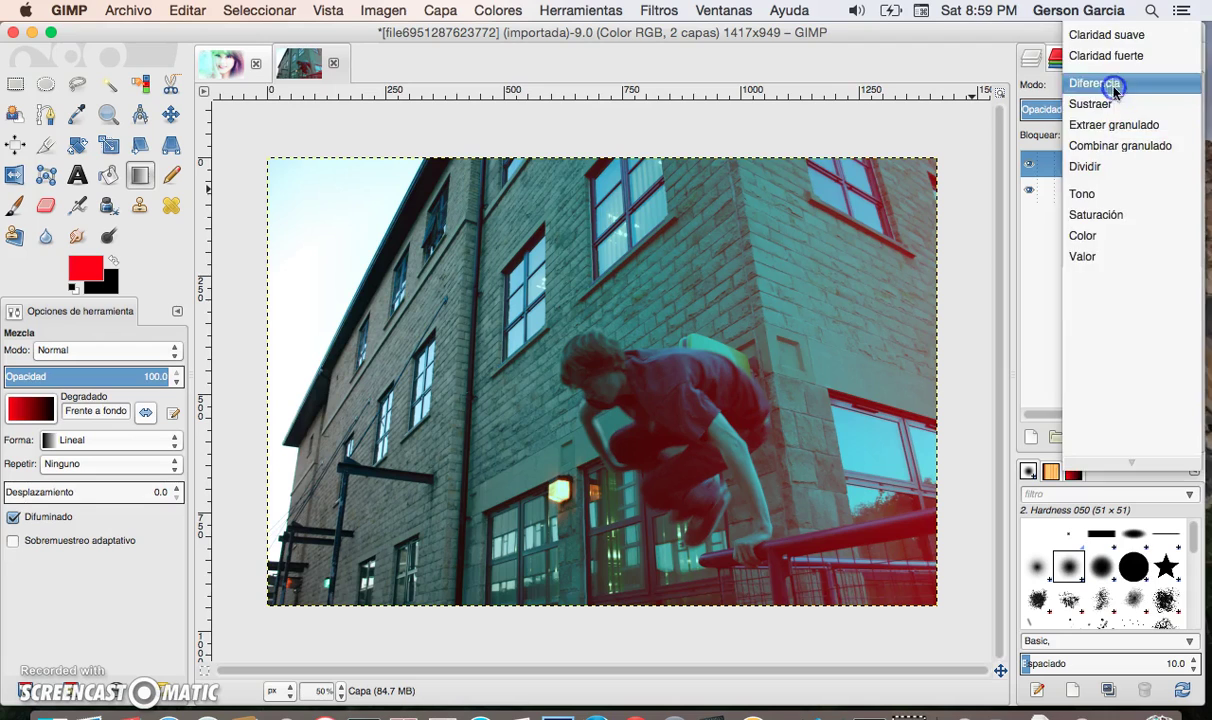
left_click(1112, 90)
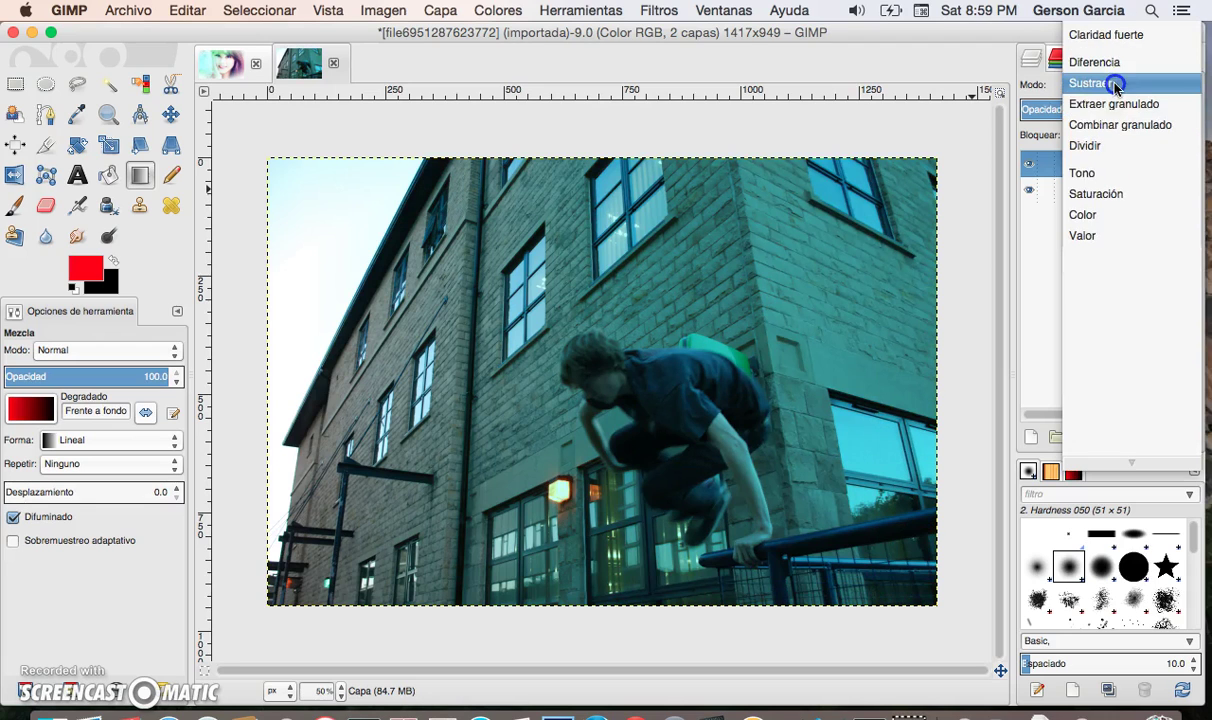
left_click(1113, 103)
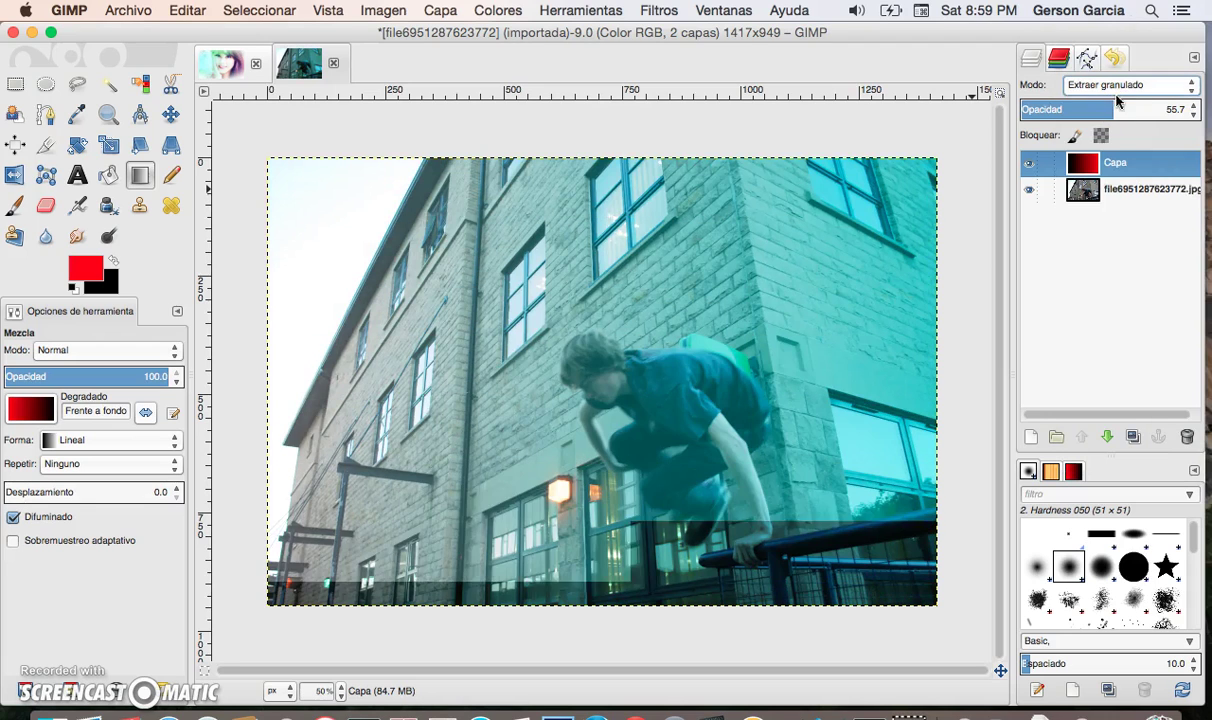
left_click(1118, 86)
left_click(1130, 104)
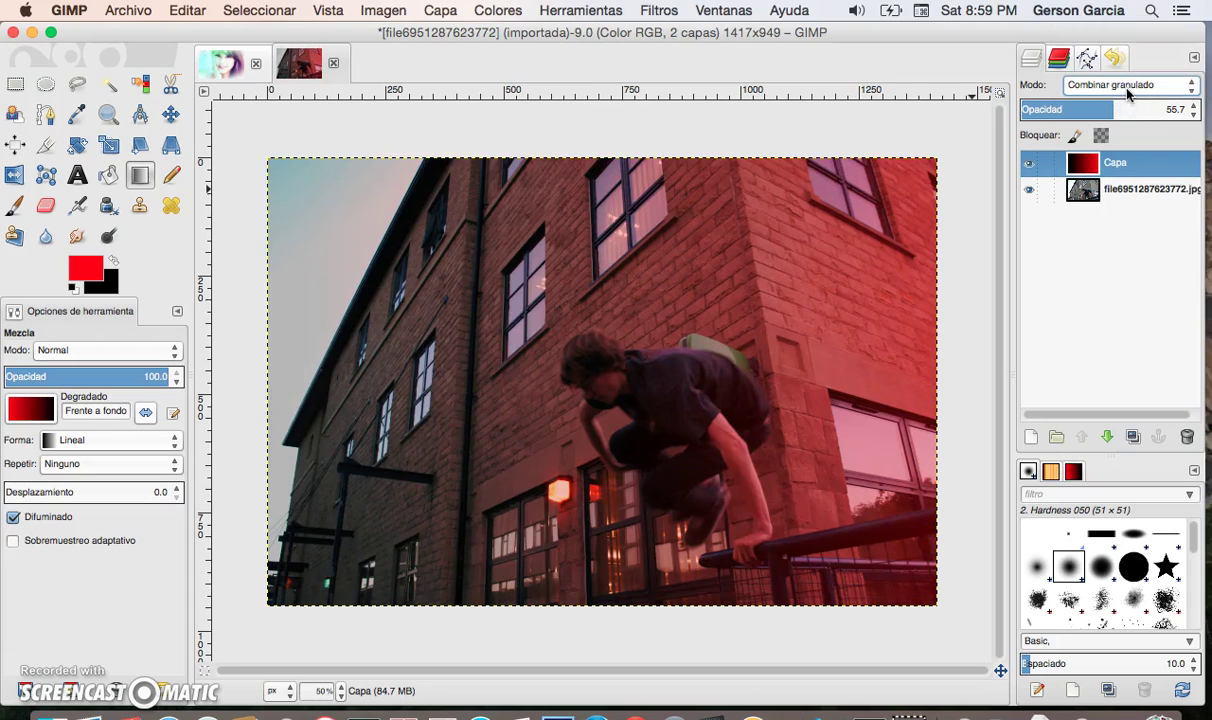
left_click(1127, 88)
left_click(1125, 106)
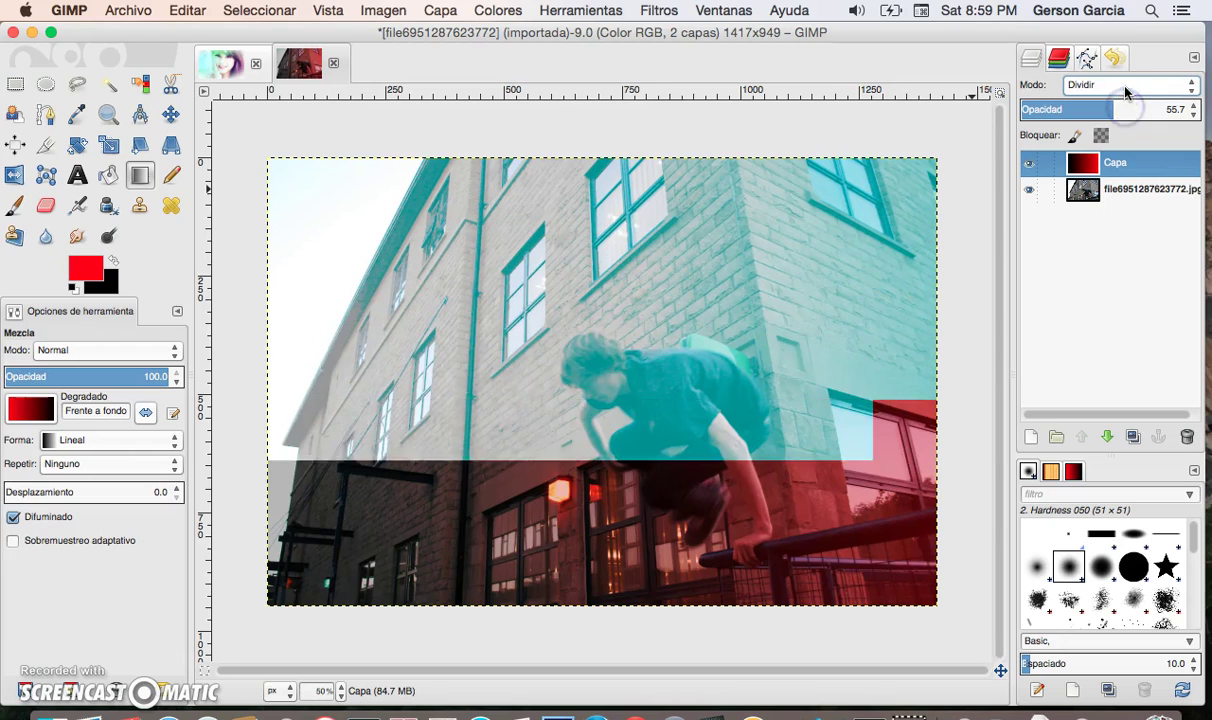
left_click(1126, 88)
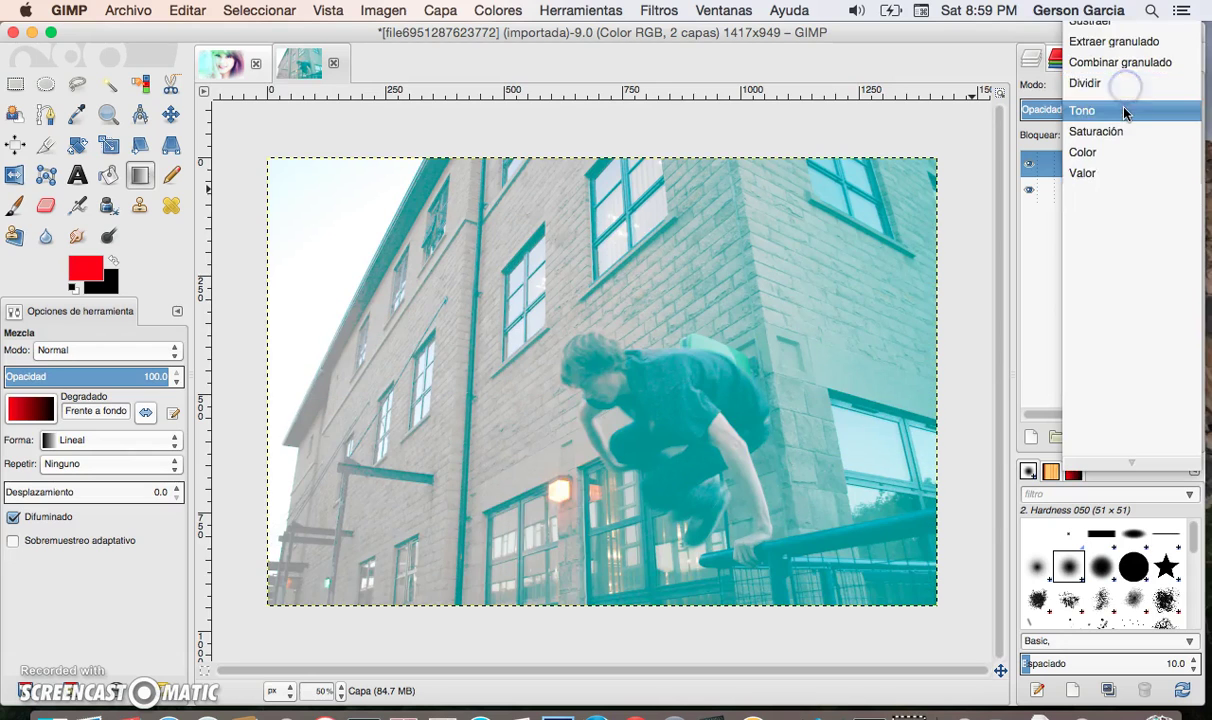
left_click(1125, 110)
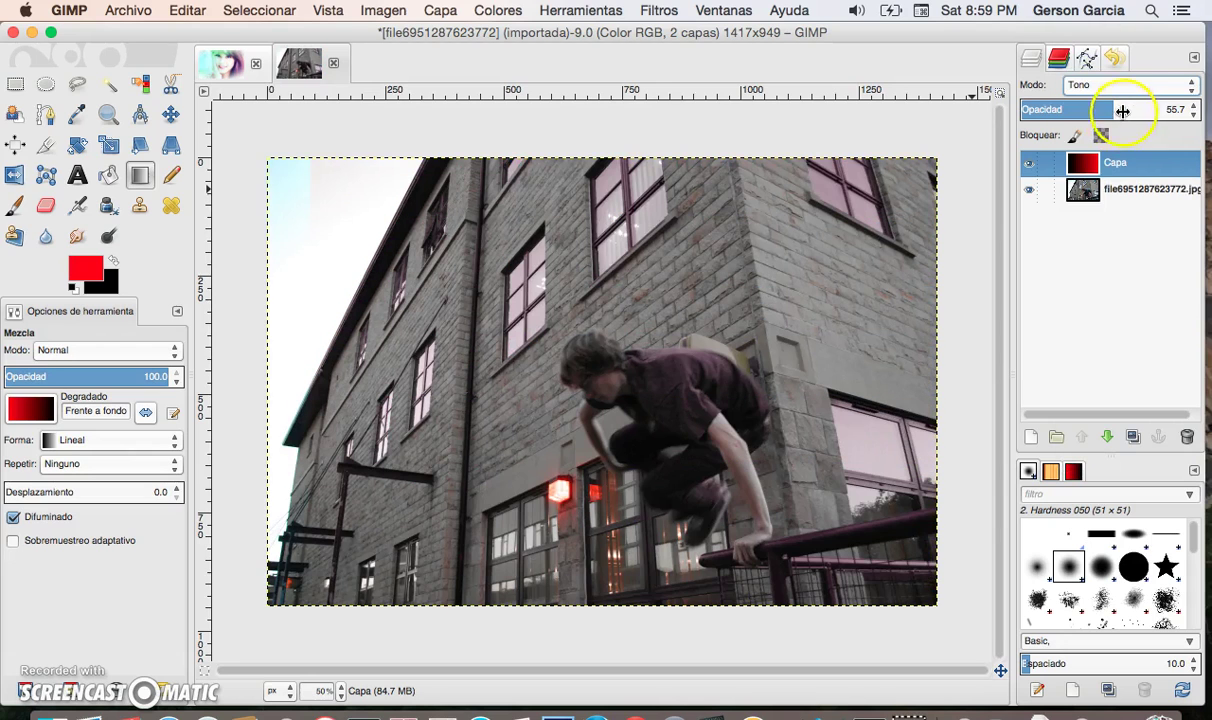
- Settle on Claridad suave blending and fine-tune the gradient layer's opacity to about 71
left_click(1120, 88)
scroll(1125, 127, "up", 1)
scroll(1125, 127, "up", 2)
scroll(1125, 127, "up", 2)
scroll(1125, 131, "up", 1)
left_click(1124, 104)
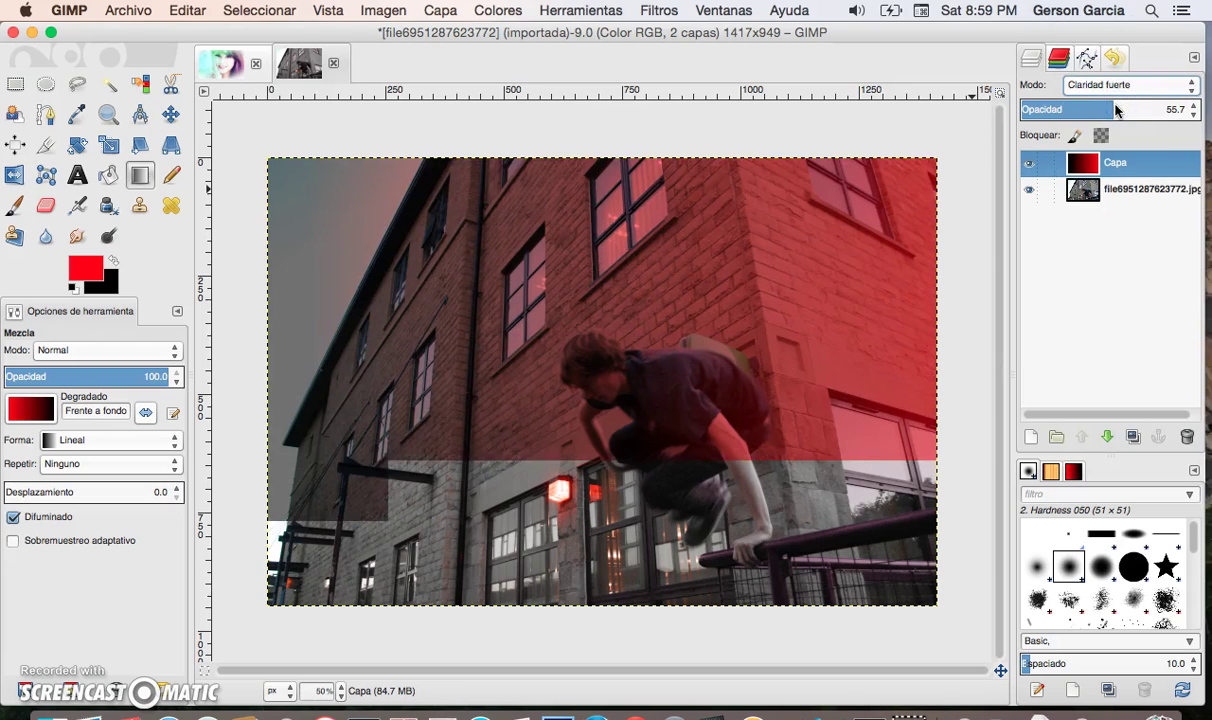
left_click(1125, 88)
left_click(1124, 62)
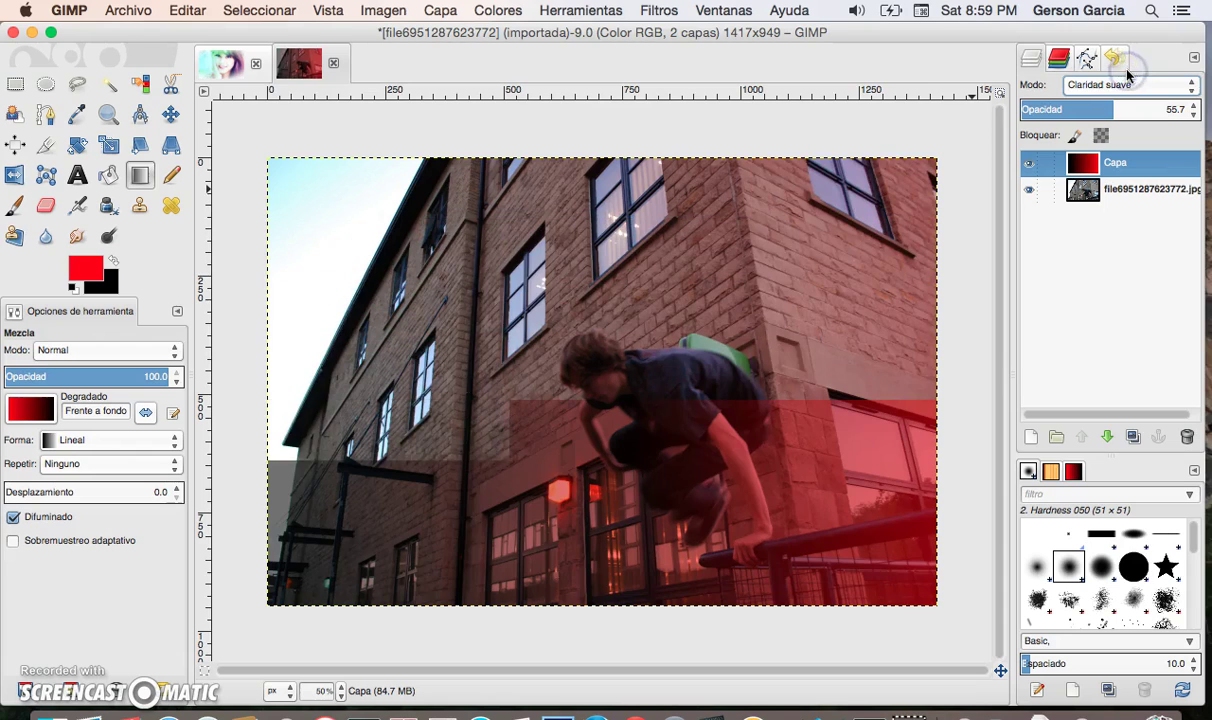
left_click_drag(1140, 111, 1156, 111)
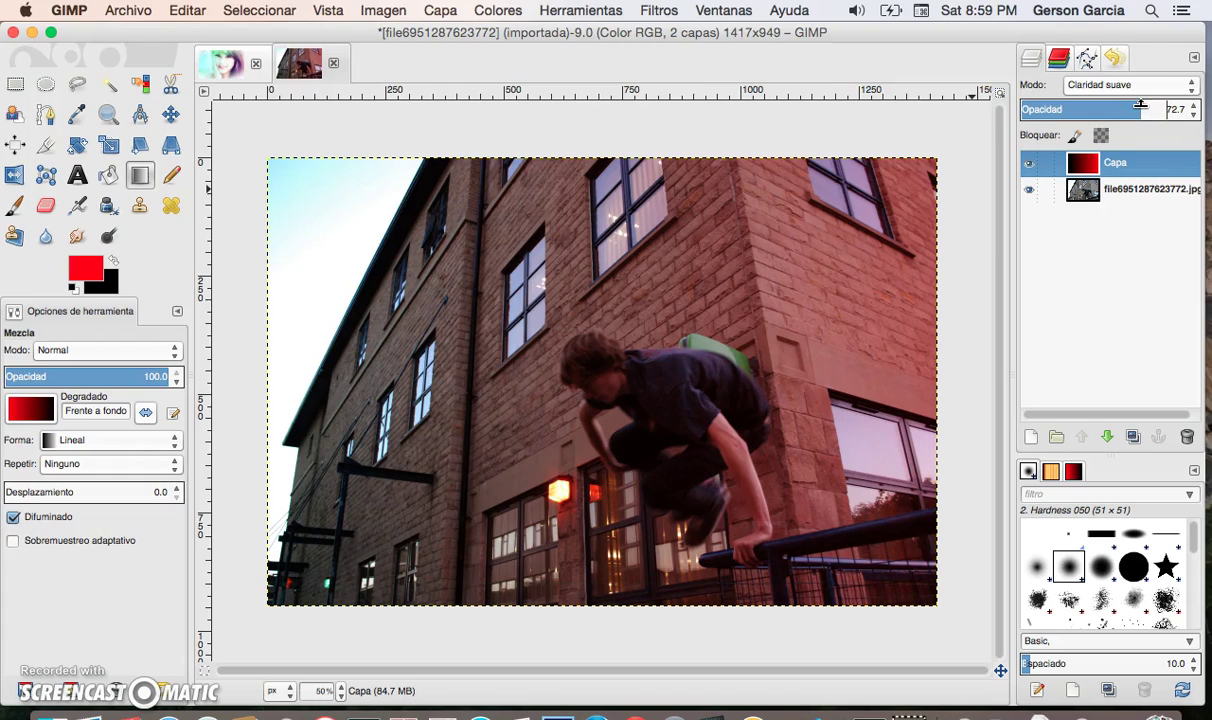
- Add a new transparent layer Capa #1 above the gradient with black as the foreground colour
left_click(1033, 439)
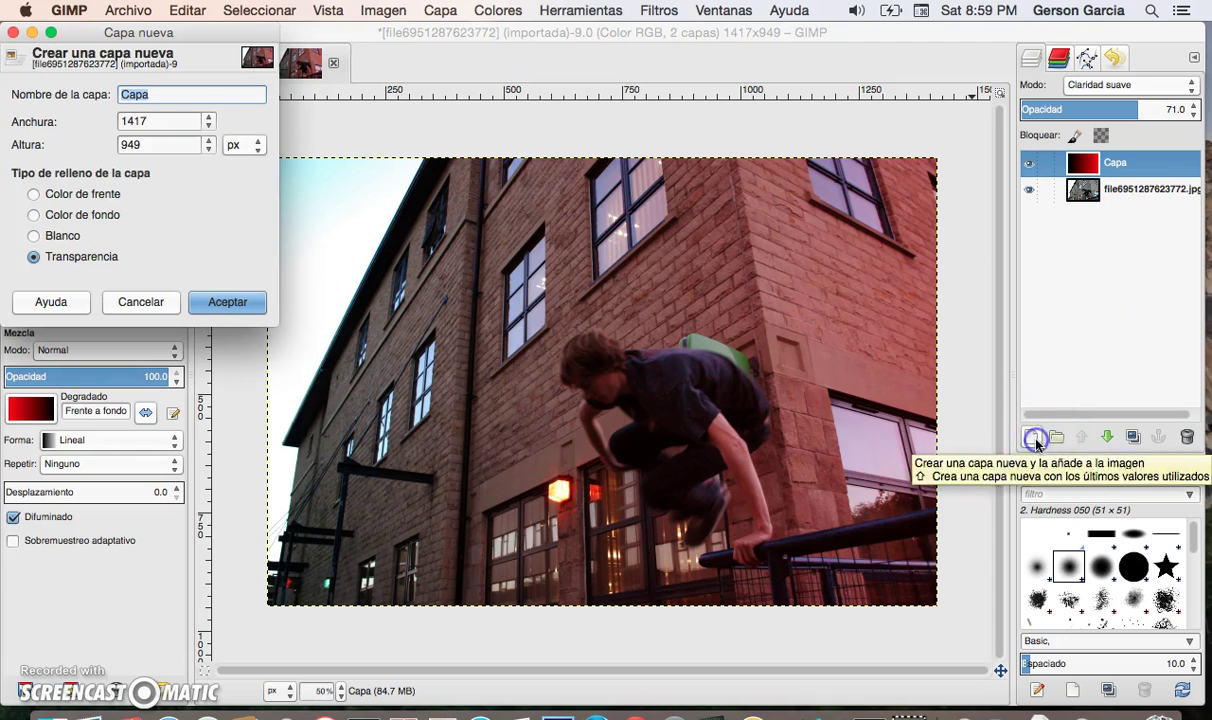
left_click(198, 300)
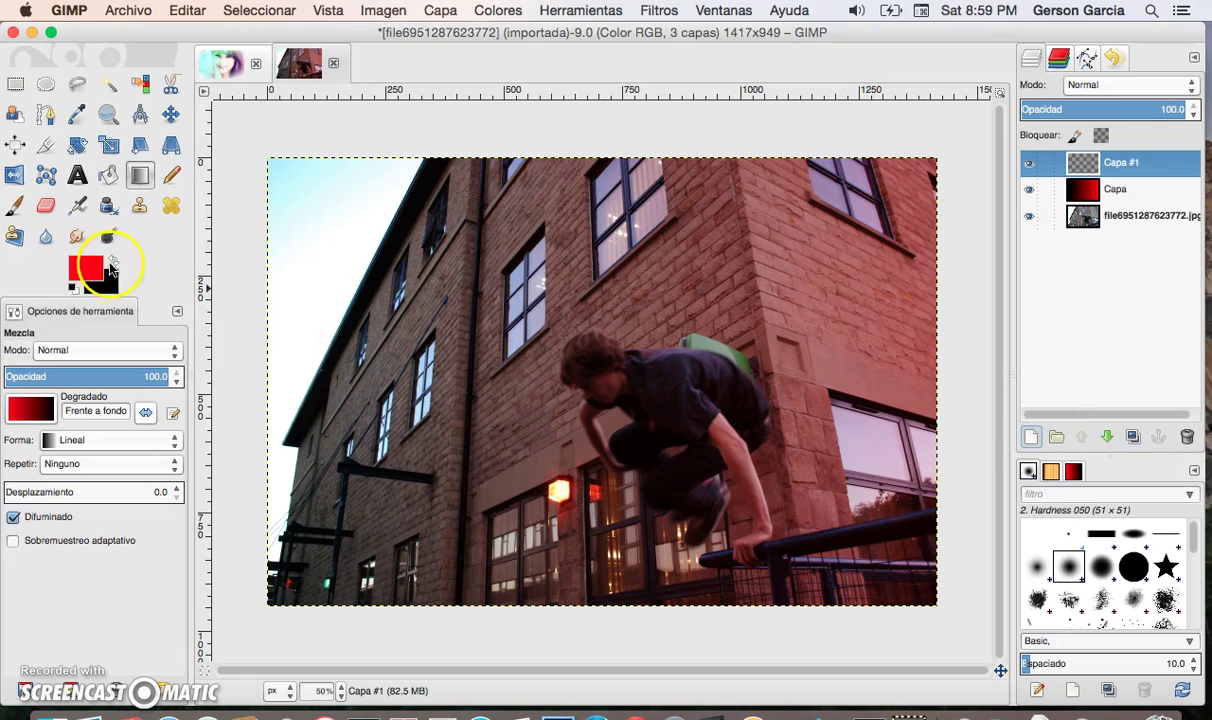
left_click(113, 262)
left_click(109, 176)
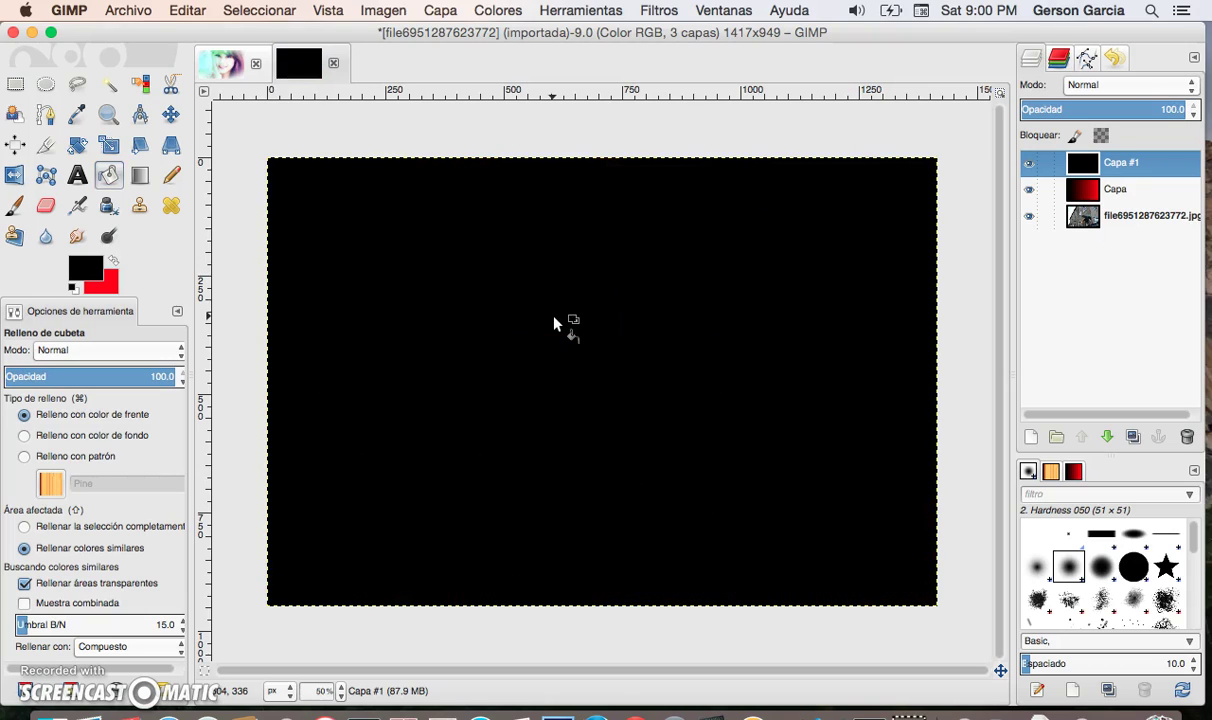
- Erase the centre of black Capa #1 to reveal the building, brick wall and jumping figure
left_click(48, 205)
left_click(590, 400)
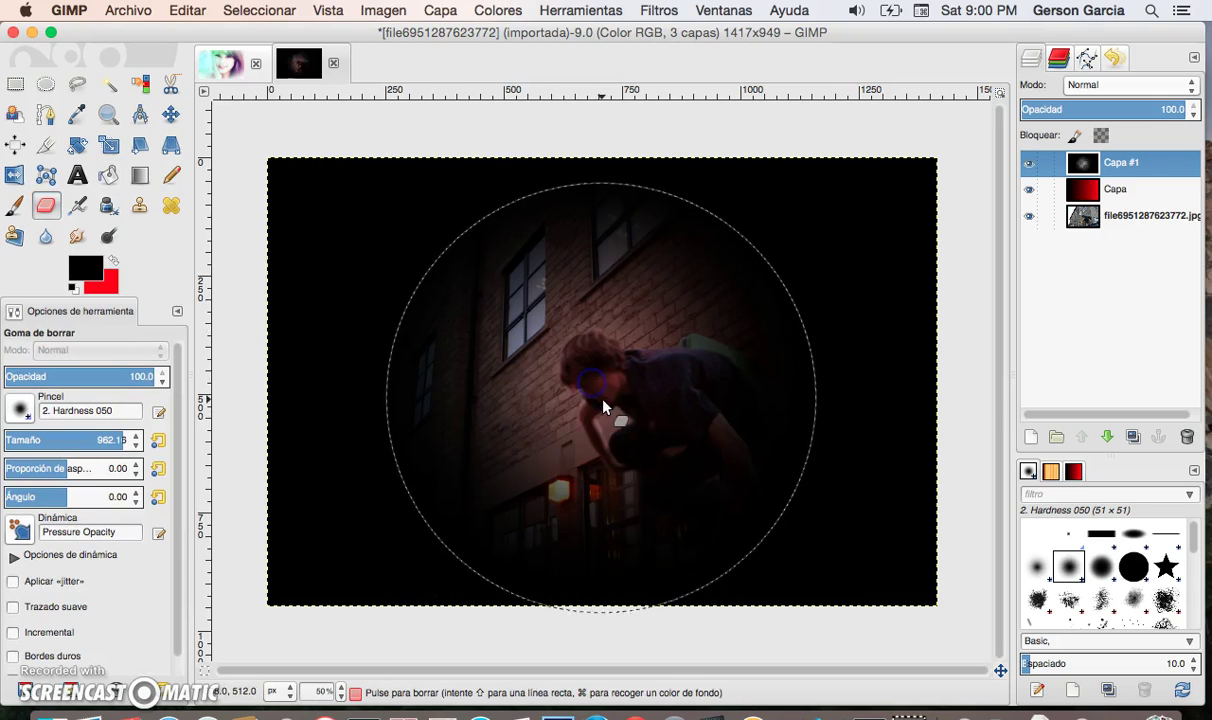
left_click(514, 387)
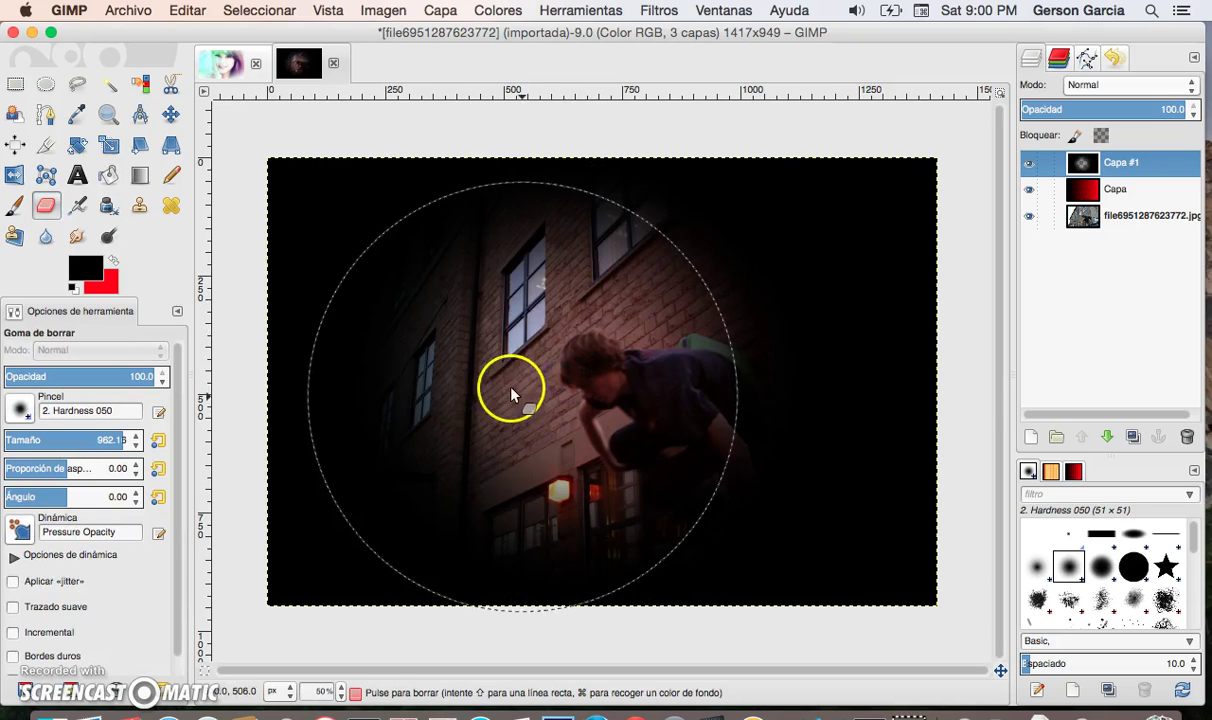
left_click(628, 400)
left_click(671, 357)
left_click(444, 380)
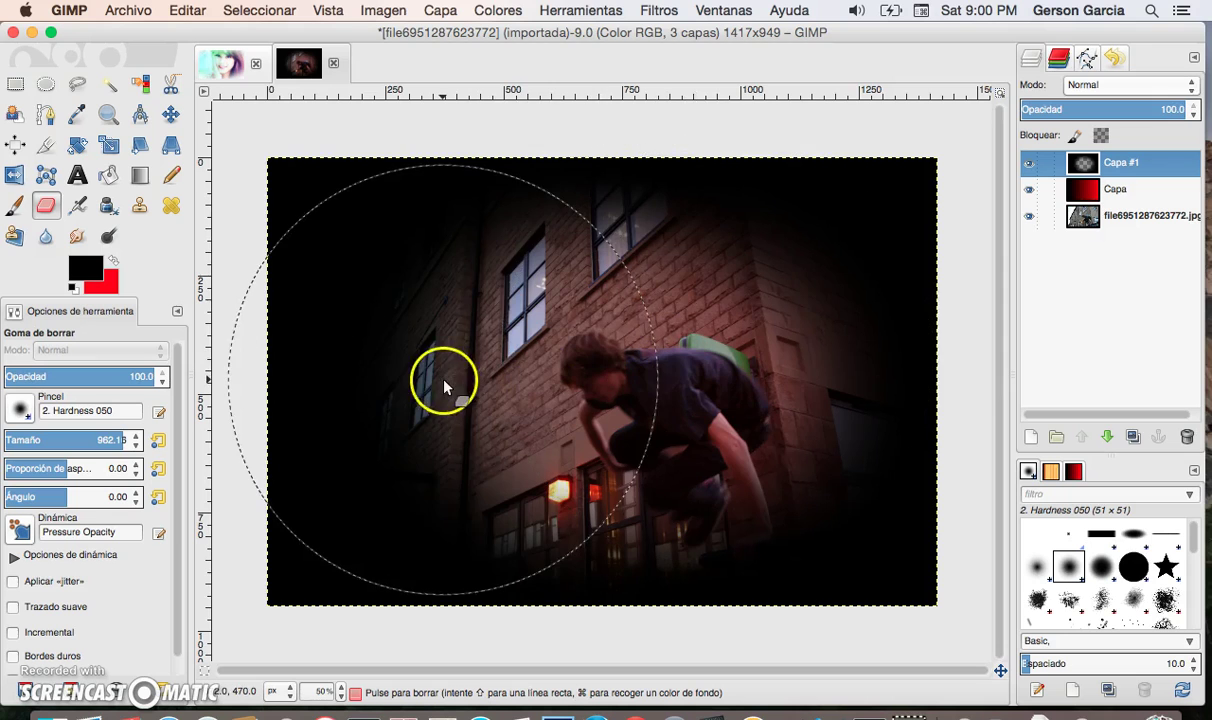
left_click(628, 395)
left_click(698, 360)
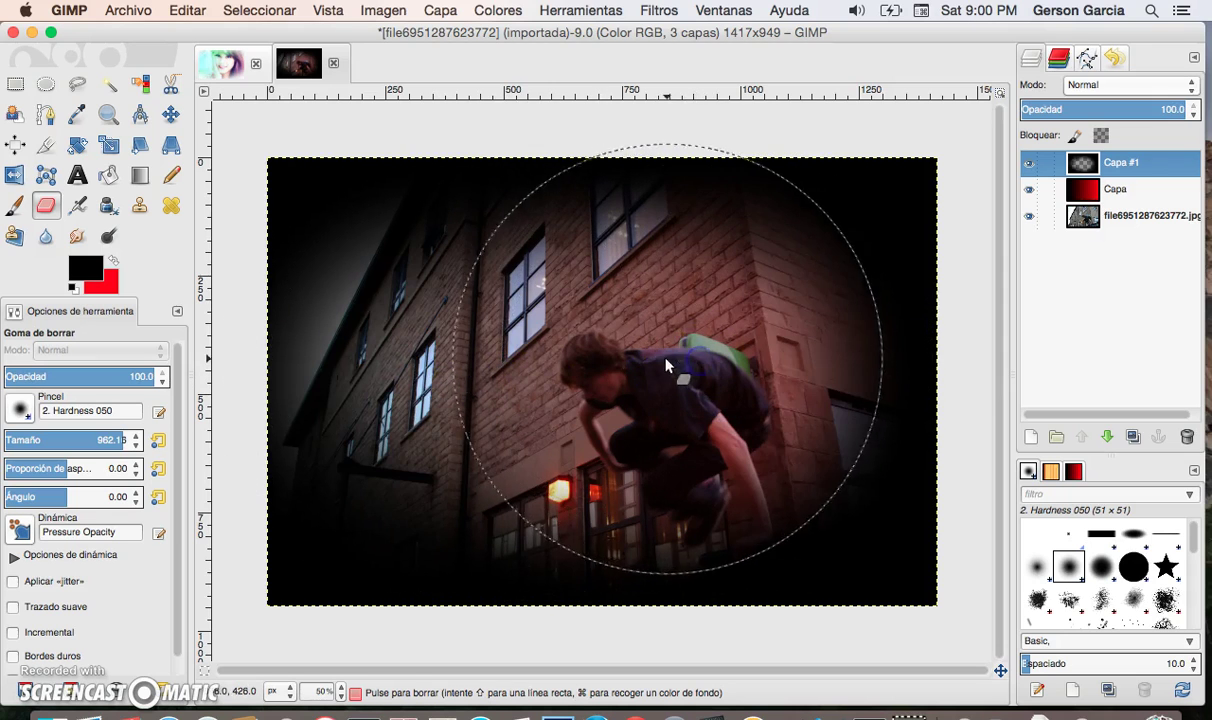
left_click(549, 352)
left_click(676, 325)
left_click(651, 428)
left_click(545, 408)
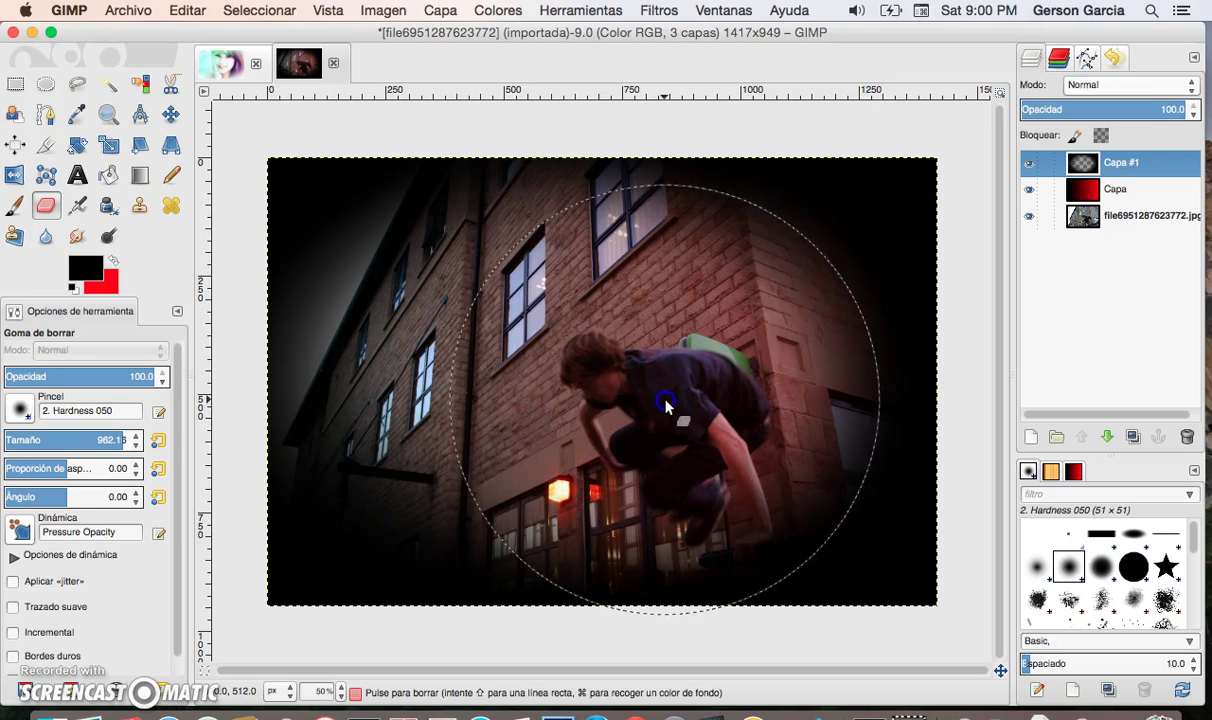
left_click(672, 344)
left_click(514, 482)
left_click(690, 352)
left_click(671, 392)
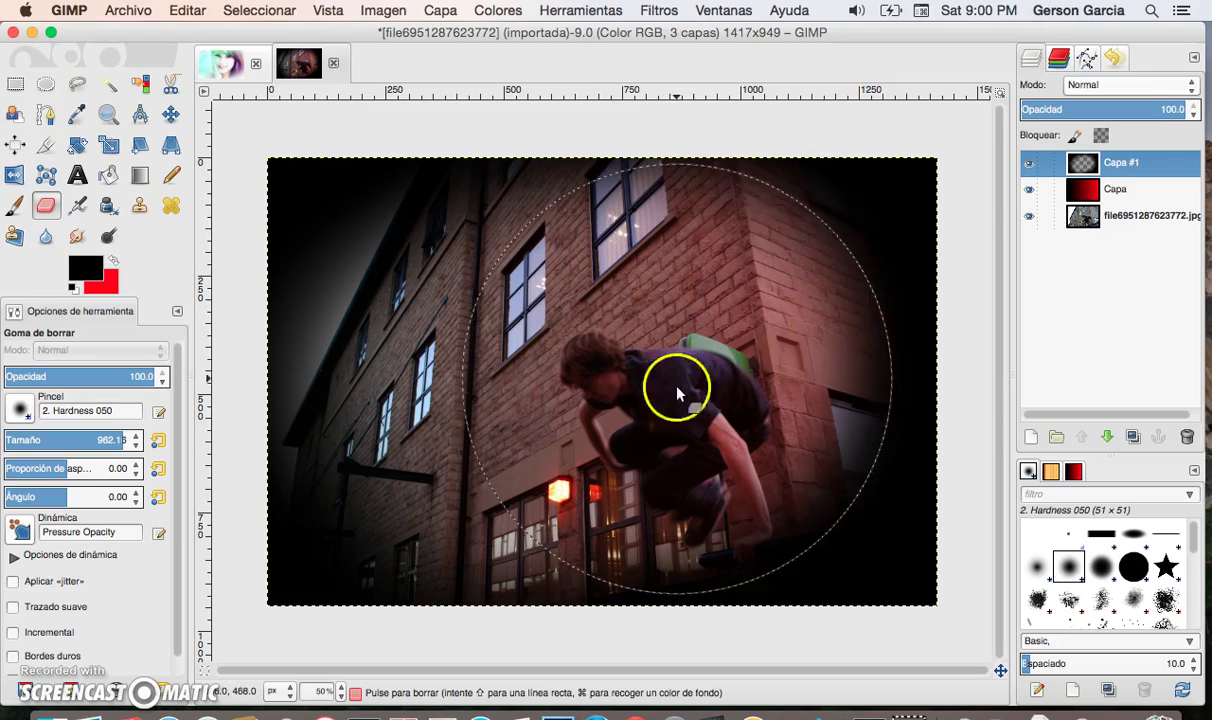
mouse_move(717, 257)
left_mouse_down()
mouse_move(676, 303)
mouse_move(706, 454)
mouse_move(609, 427)
mouse_move(656, 319)
mouse_move(692, 336)
mouse_move(710, 449)
mouse_move(449, 466)
mouse_move(506, 352)
mouse_move(722, 441)
mouse_move(730, 338)
left_mouse_up()
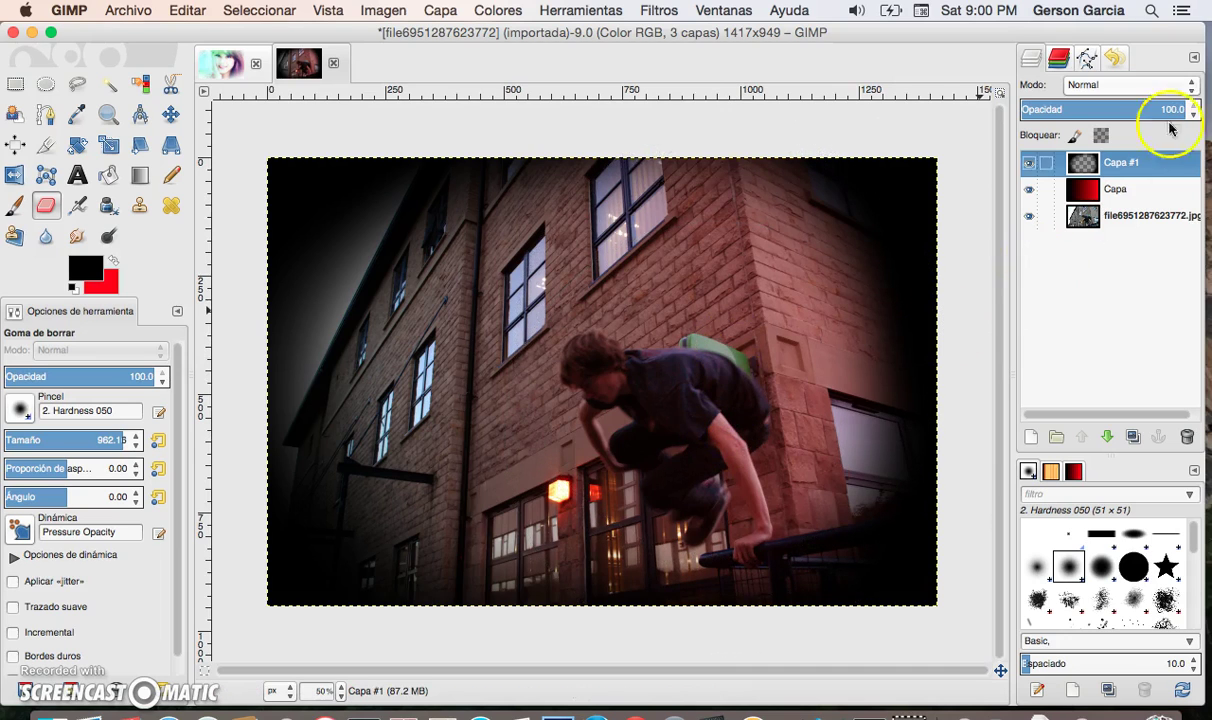
- Set Capa #1 opacity to 68.8, erase more vignette, and select the base photo layer
left_click(1124, 108)
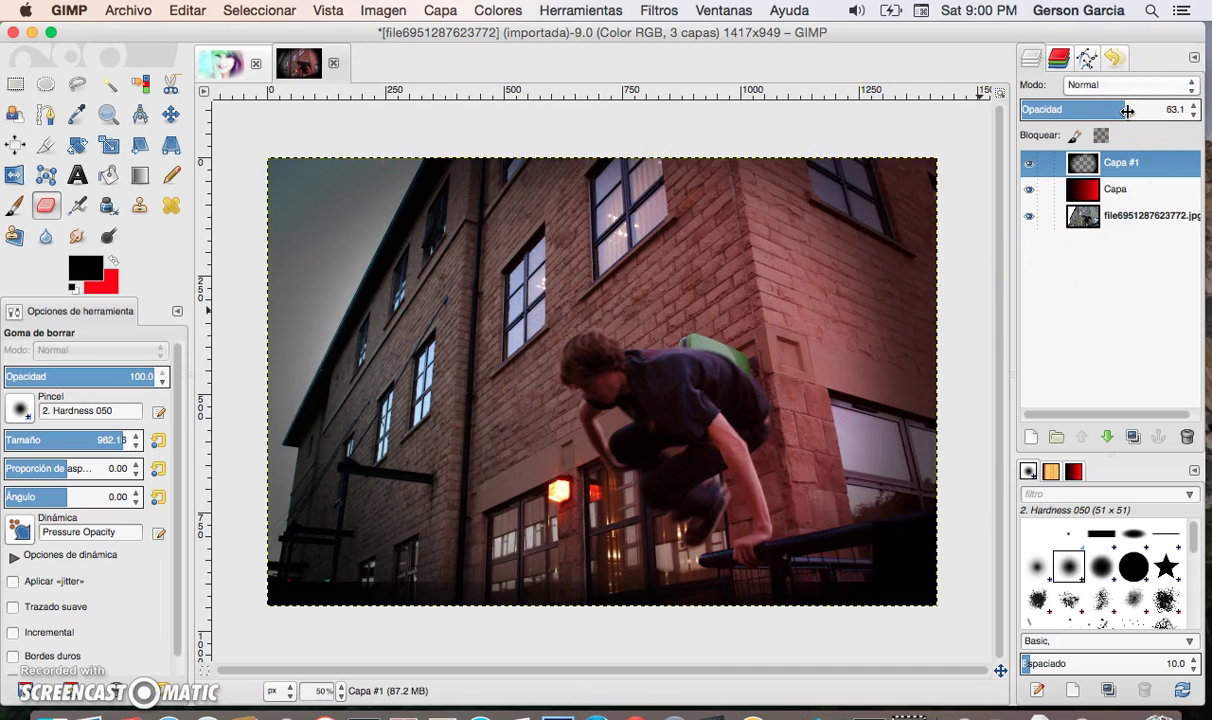
left_click_drag(1127, 109, 1137, 109)
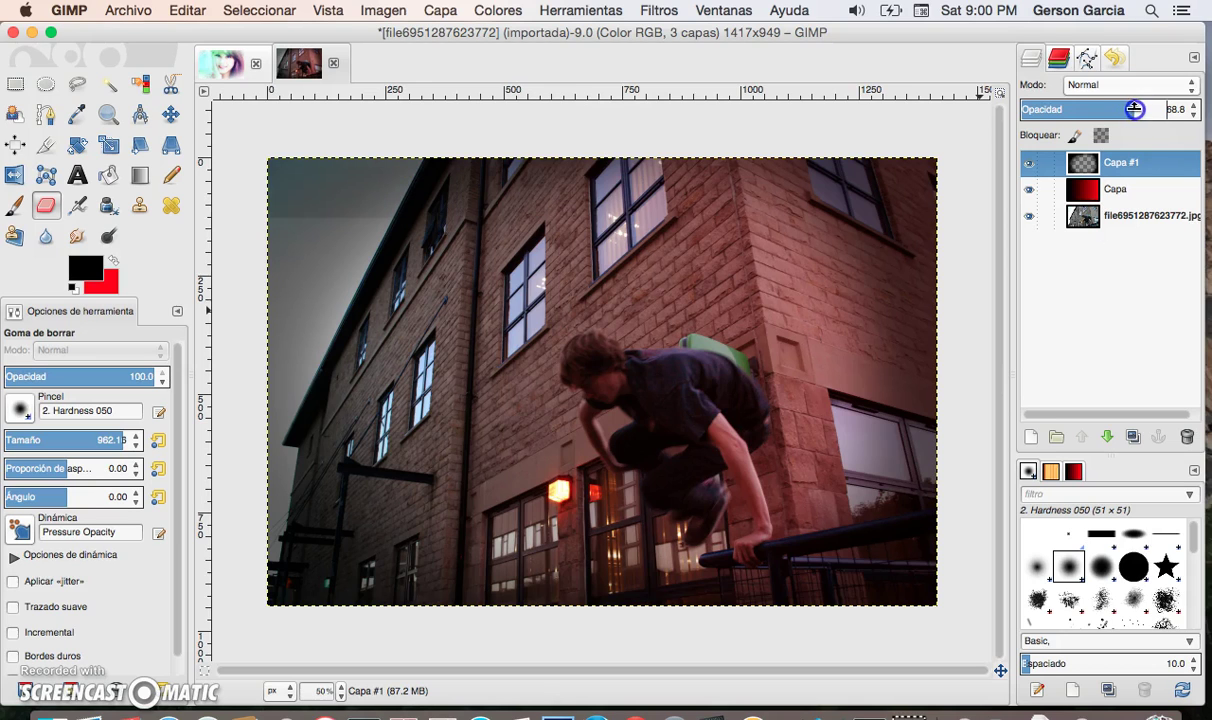
left_click_drag(527, 374, 793, 676)
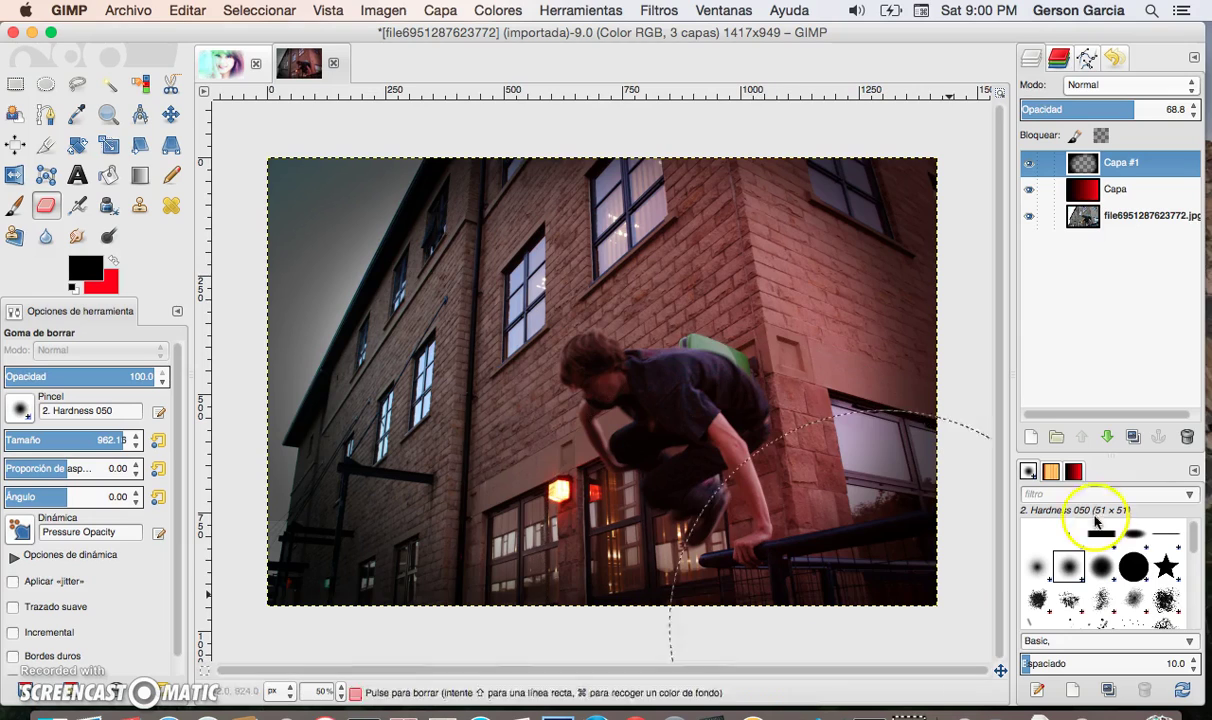
left_click(1167, 454)
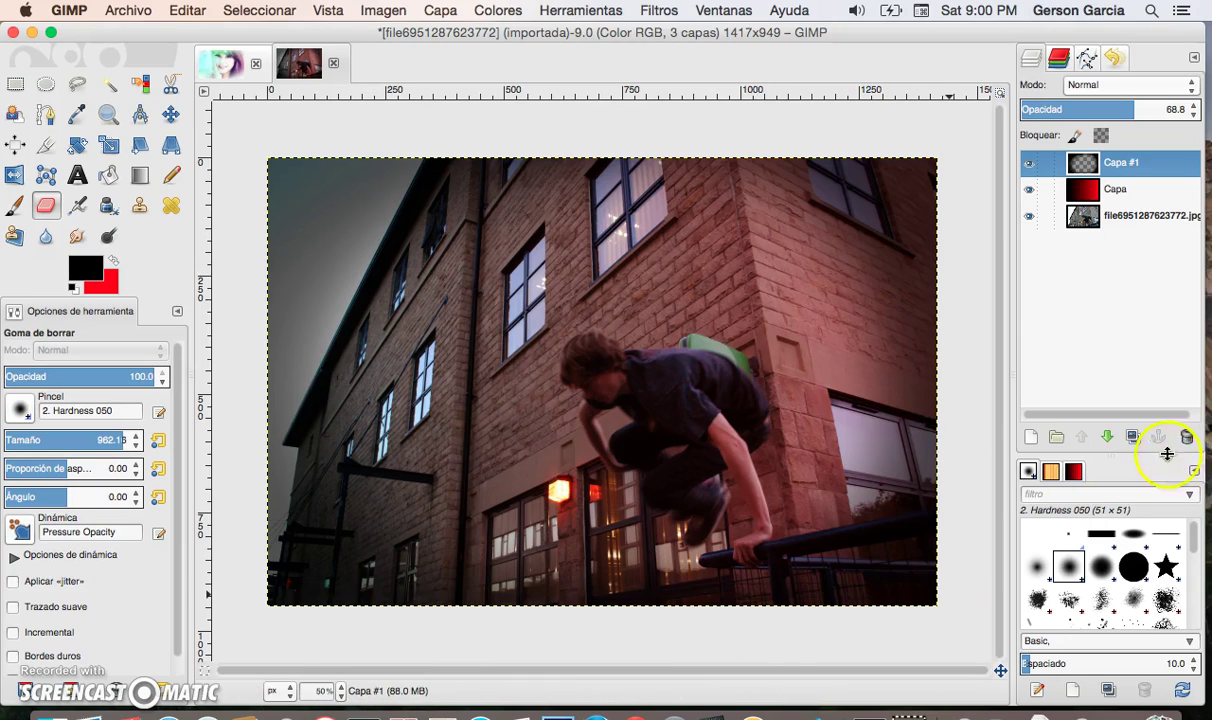
left_click(1132, 222)
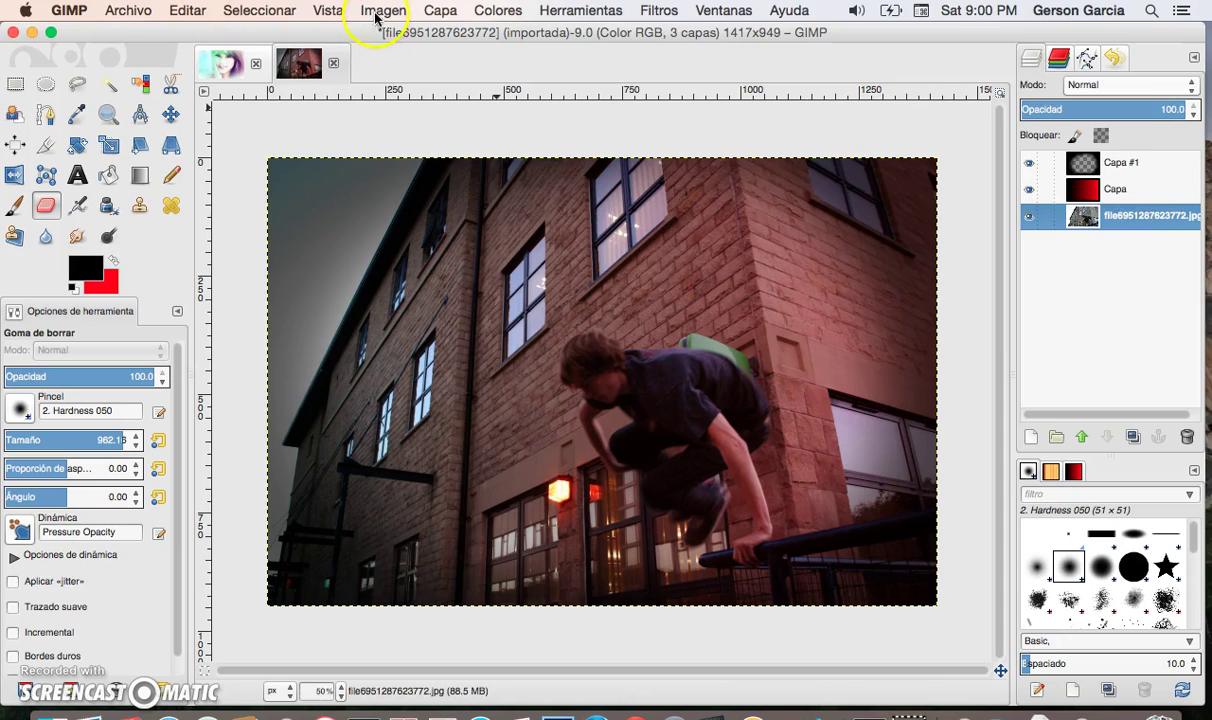
- Bring up Curves on the base photo and shape a two-point S-curve on the Value channel
left_click(376, 12)
mouse_move(497, 10)
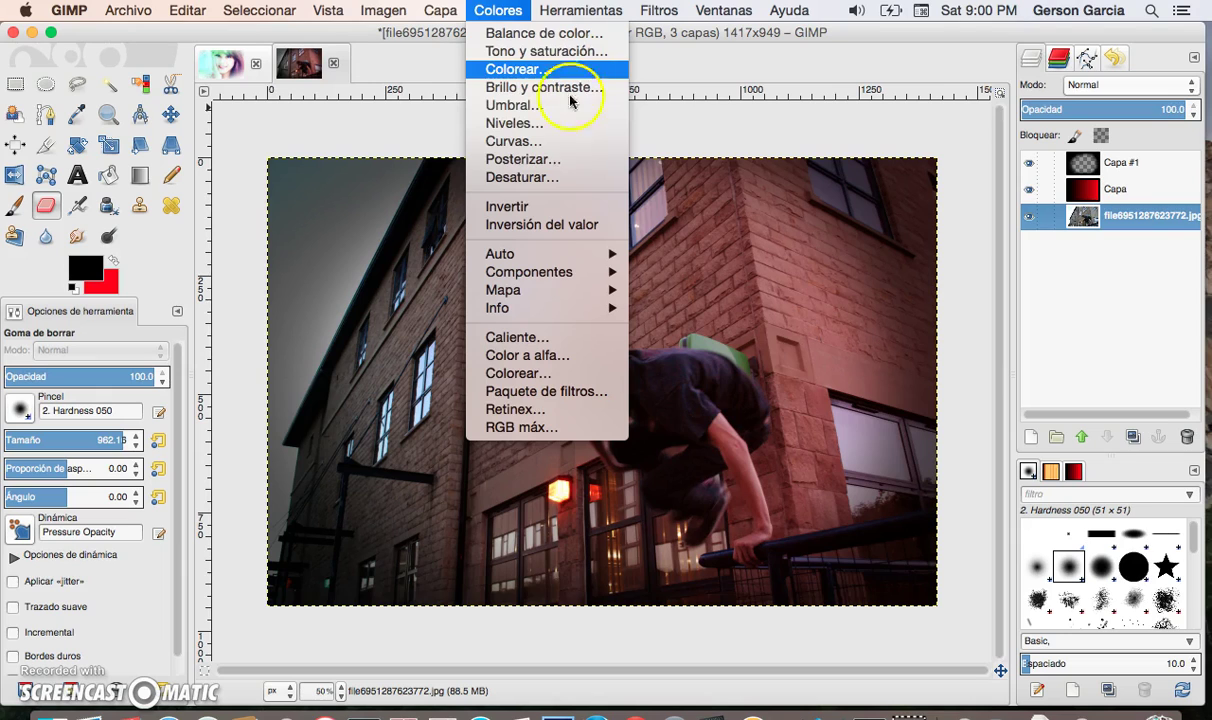
left_click(550, 143)
mouse_move(290, 305)
left_mouse_down()
mouse_move(279, 298)
mouse_move(311, 313)
left_mouse_up()
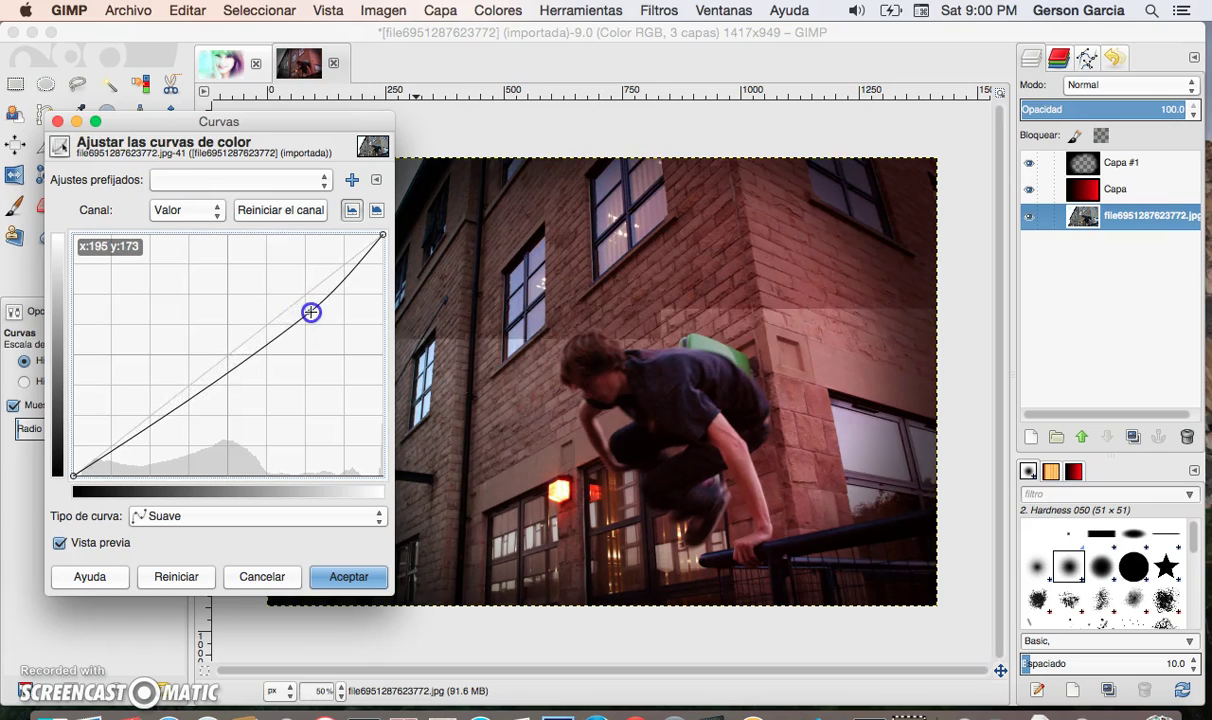
left_click_drag(184, 400, 167, 375)
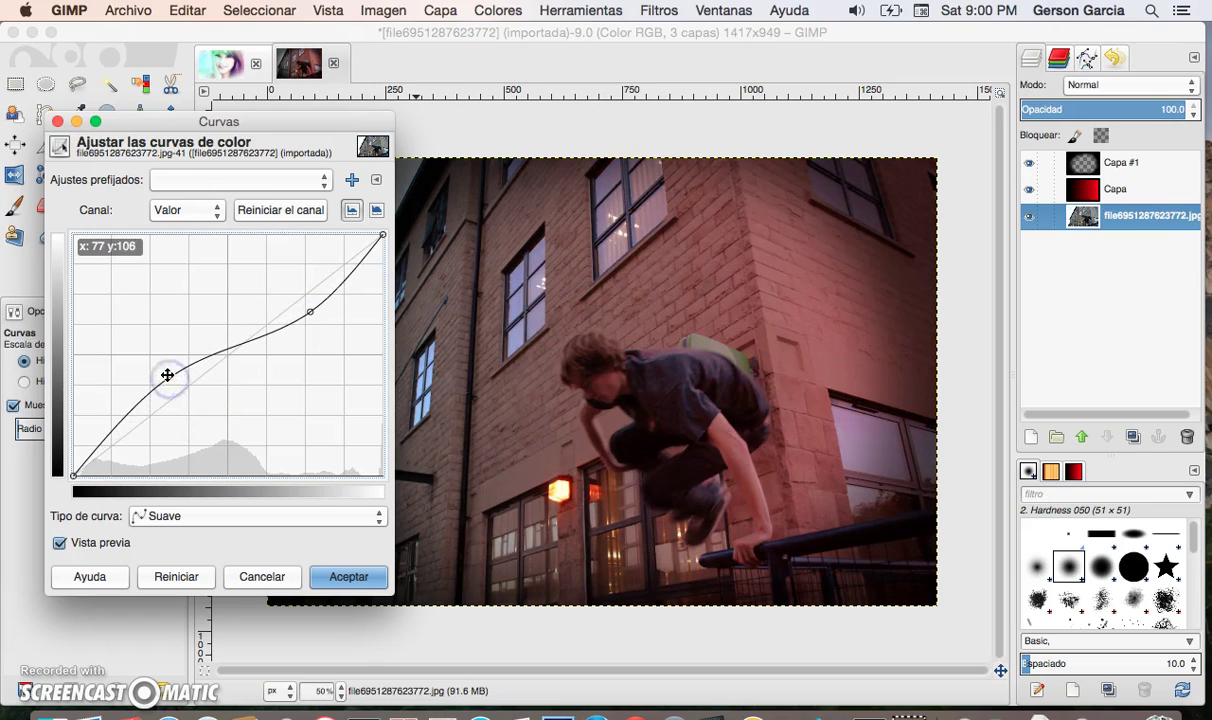
mouse_move(310, 313)
left_mouse_down()
mouse_move(273, 314)
mouse_move(293, 323)
left_mouse_up()
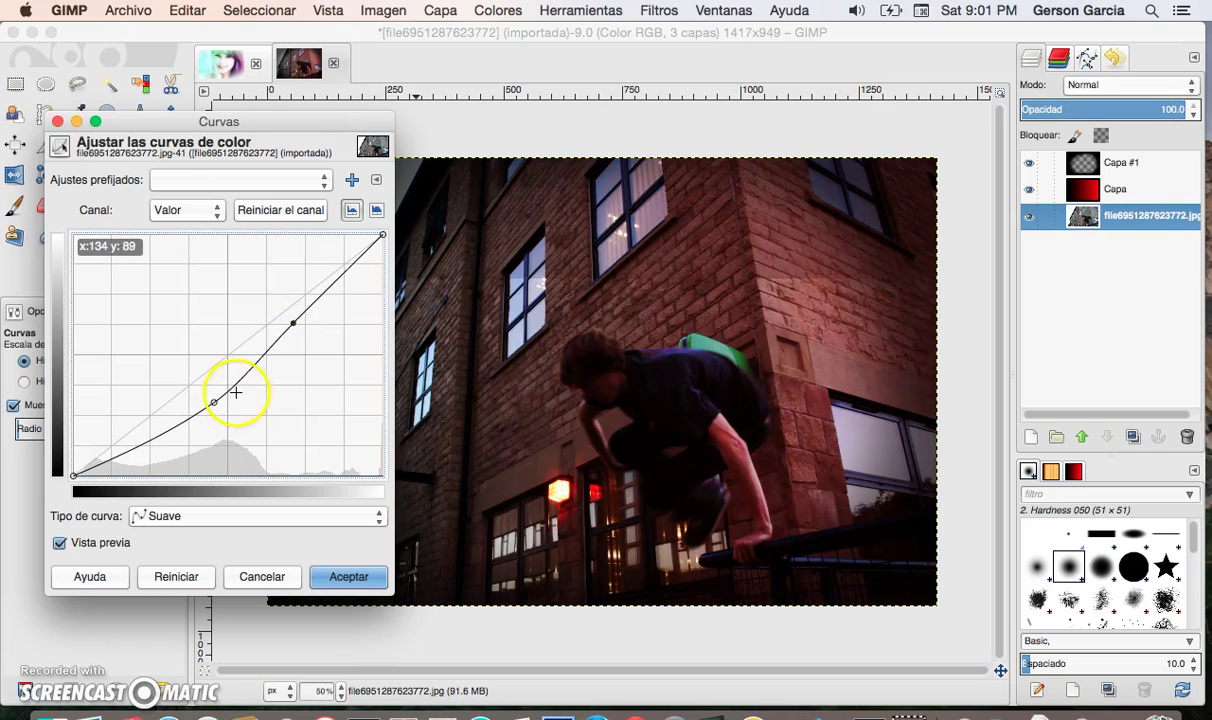
left_click_drag(214, 400, 189, 392)
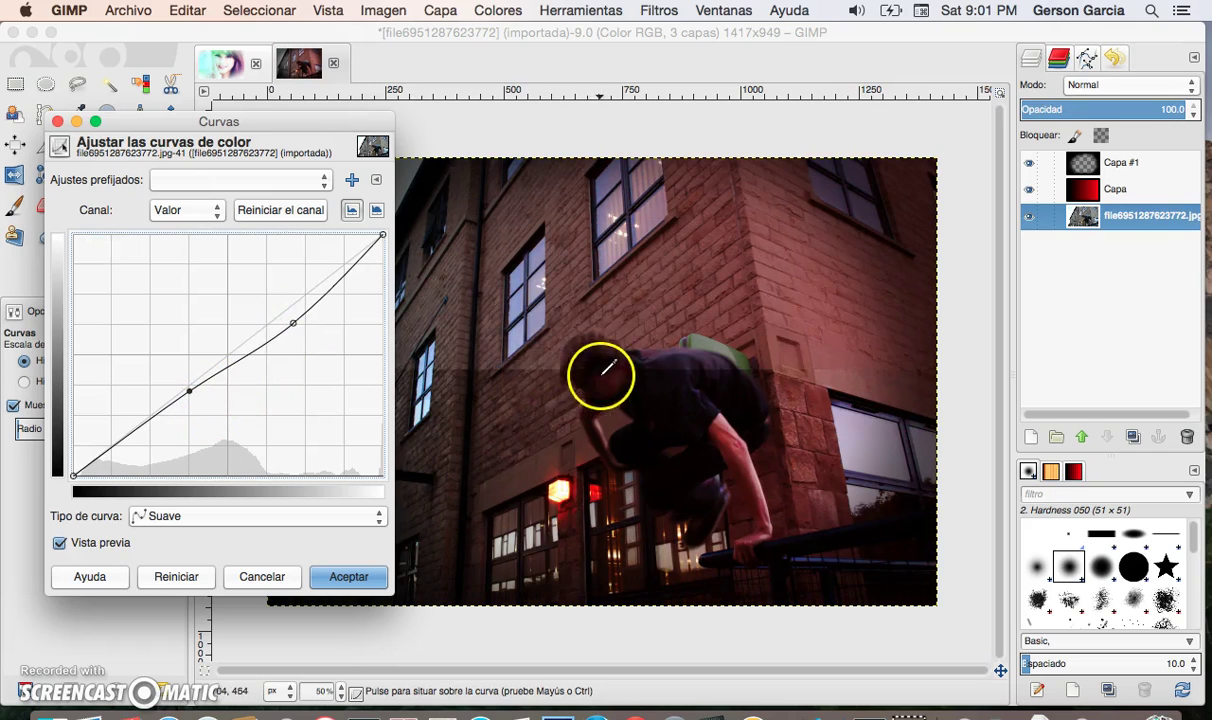
left_click_drag(288, 325, 295, 325)
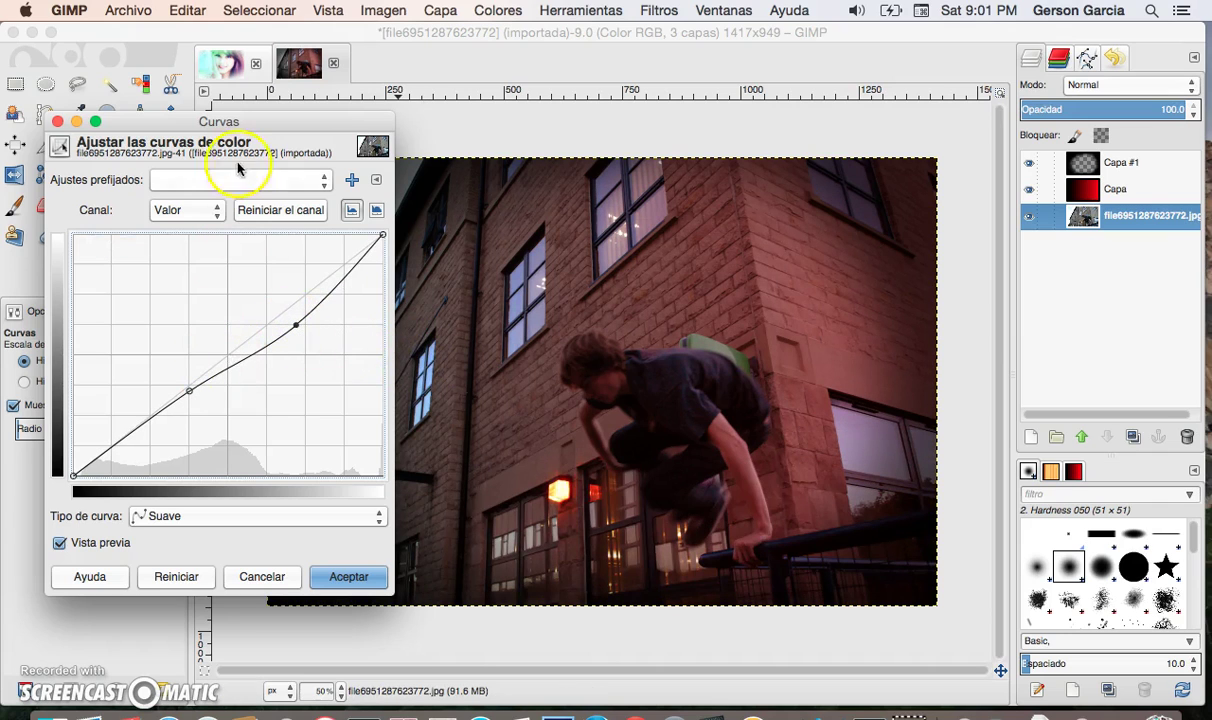
- Refine both Value curve points to a subtle, nearly straight curve and apply it with Aceptar
left_click_drag(175, 120, 1000, 133)
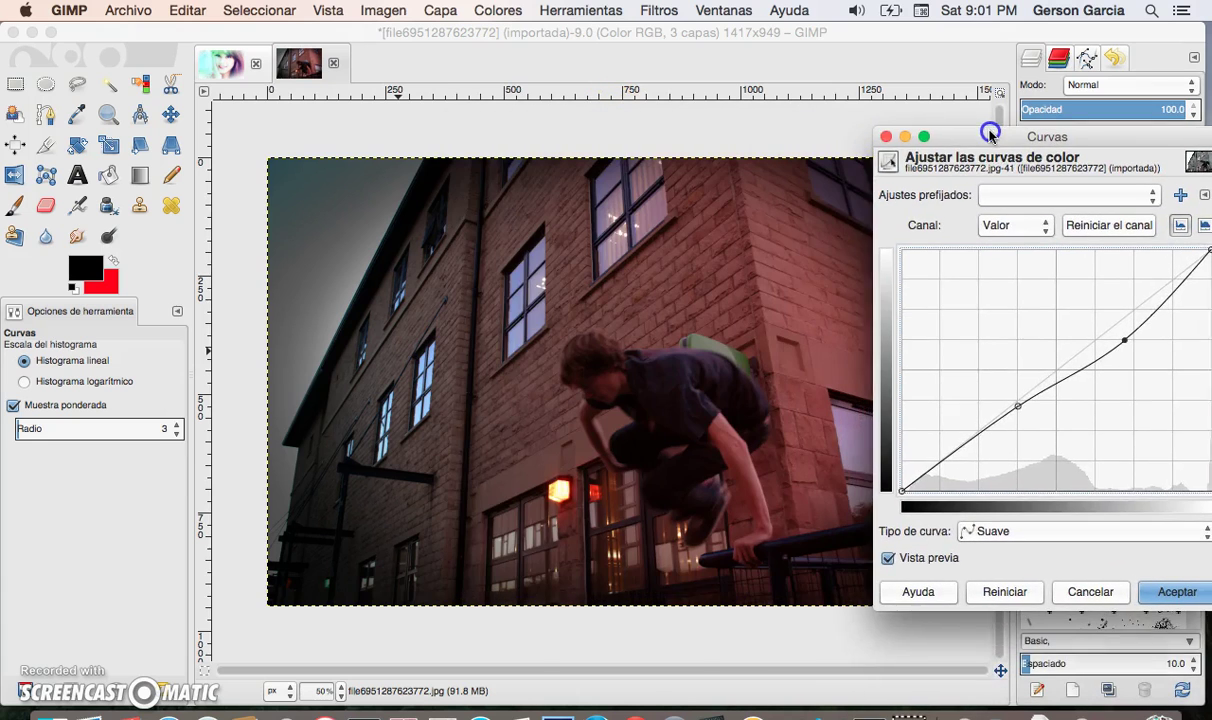
left_click_drag(1008, 405, 1011, 403)
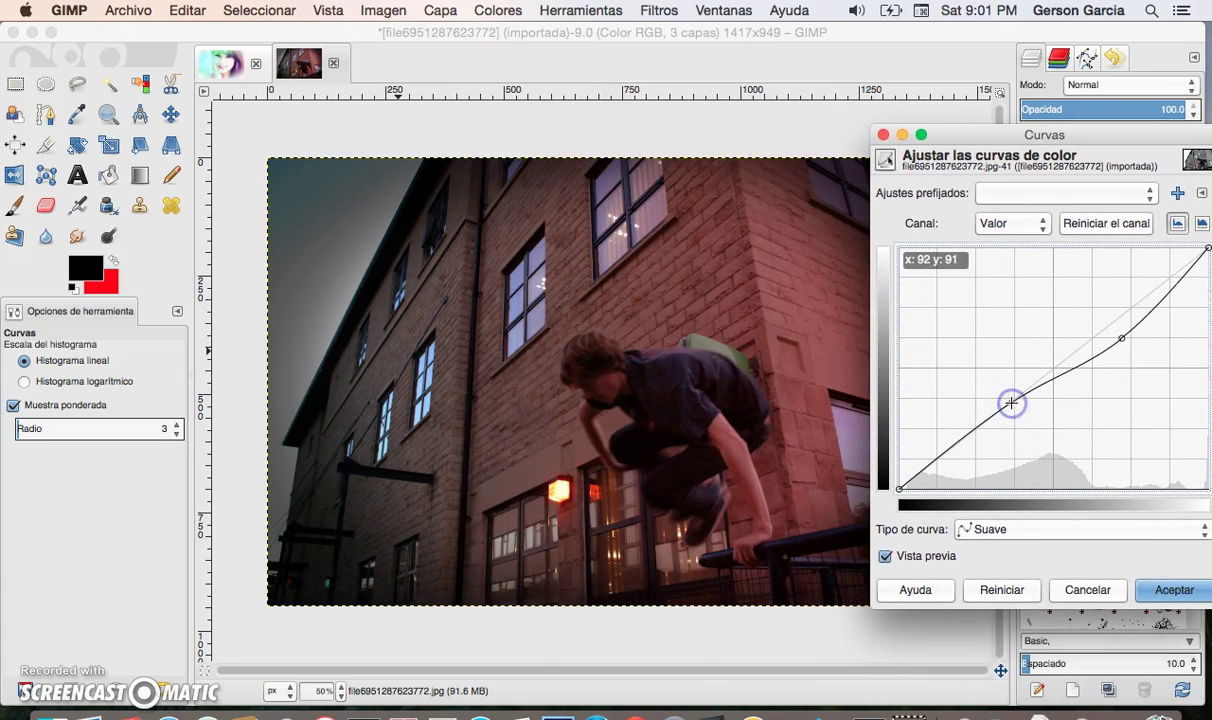
left_click_drag(983, 140, 181, 163)
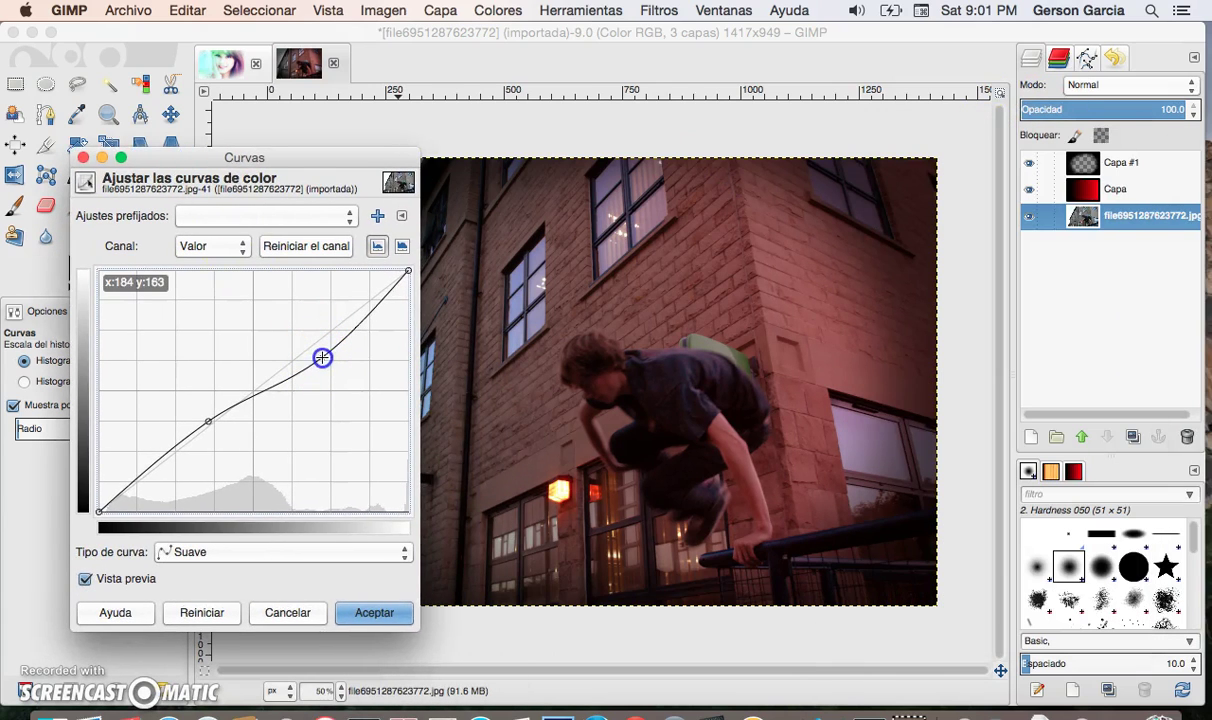
left_click_drag(208, 421, 194, 426)
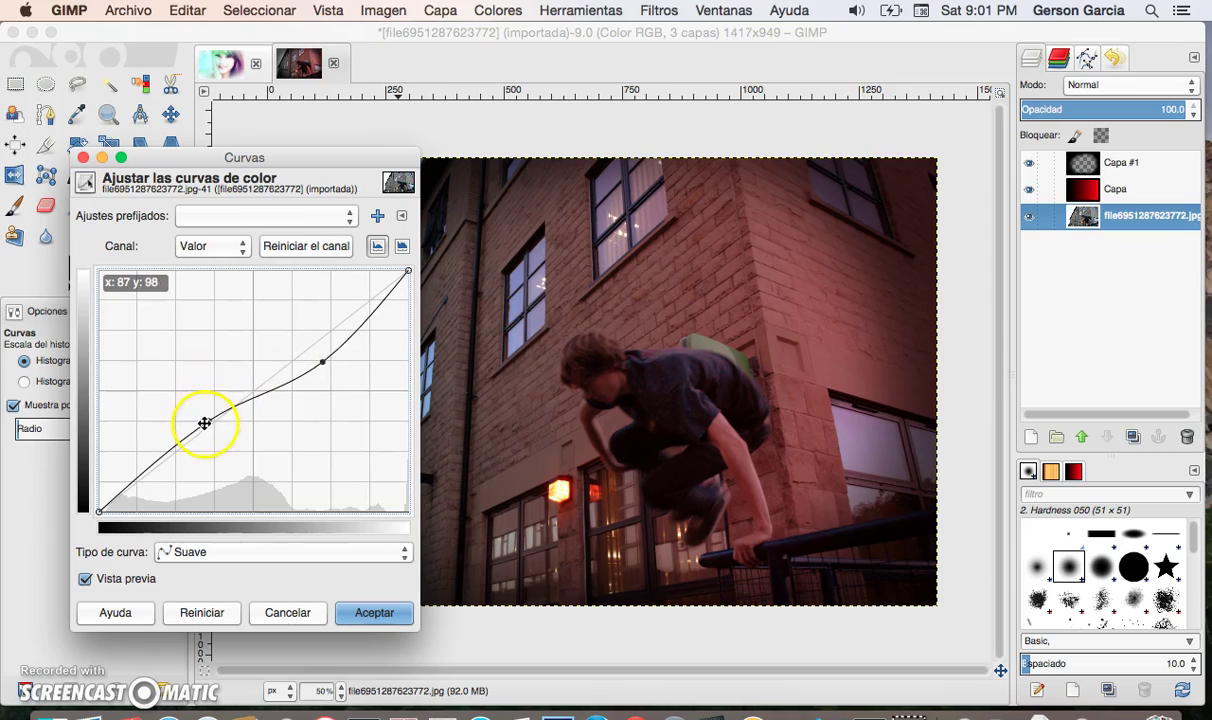
left_click_drag(304, 399, 308, 348)
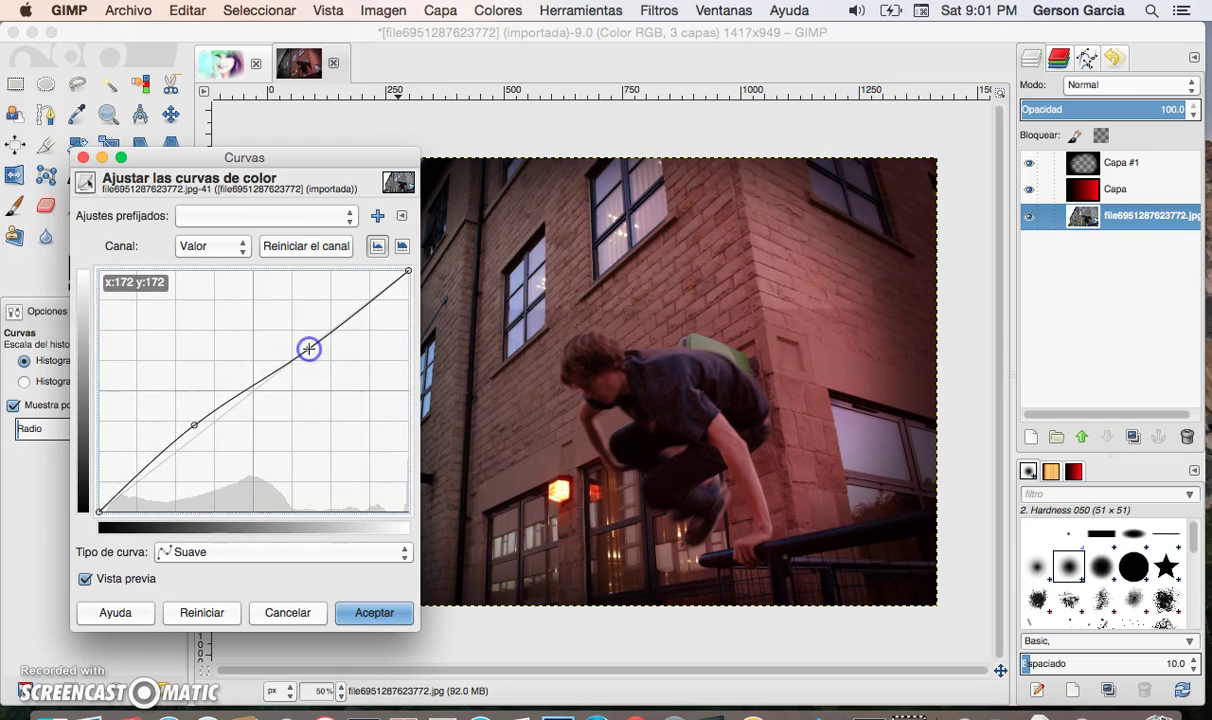
left_click_drag(241, 398, 202, 428)
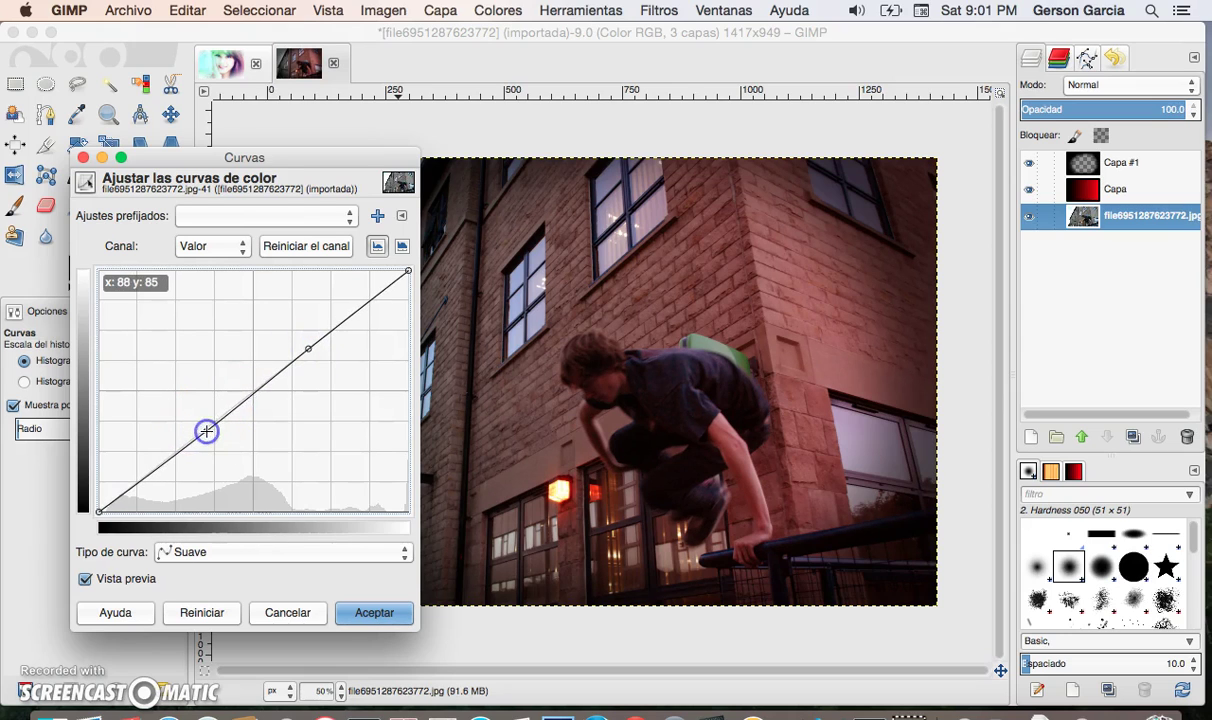
left_click_drag(202, 429, 203, 429)
mouse_move(195, 157)
left_mouse_down()
mouse_move(1138, 255)
mouse_move(367, 98)
left_mouse_up()
left_click(541, 549)
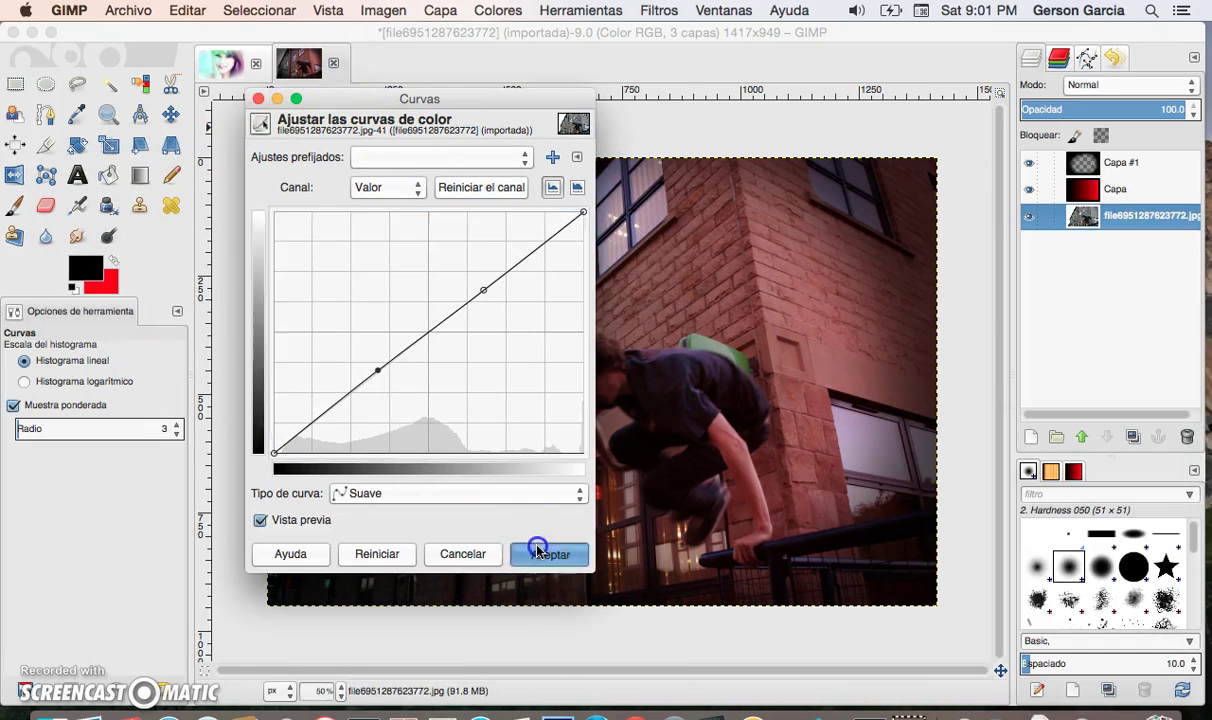
left_click(1030, 163)
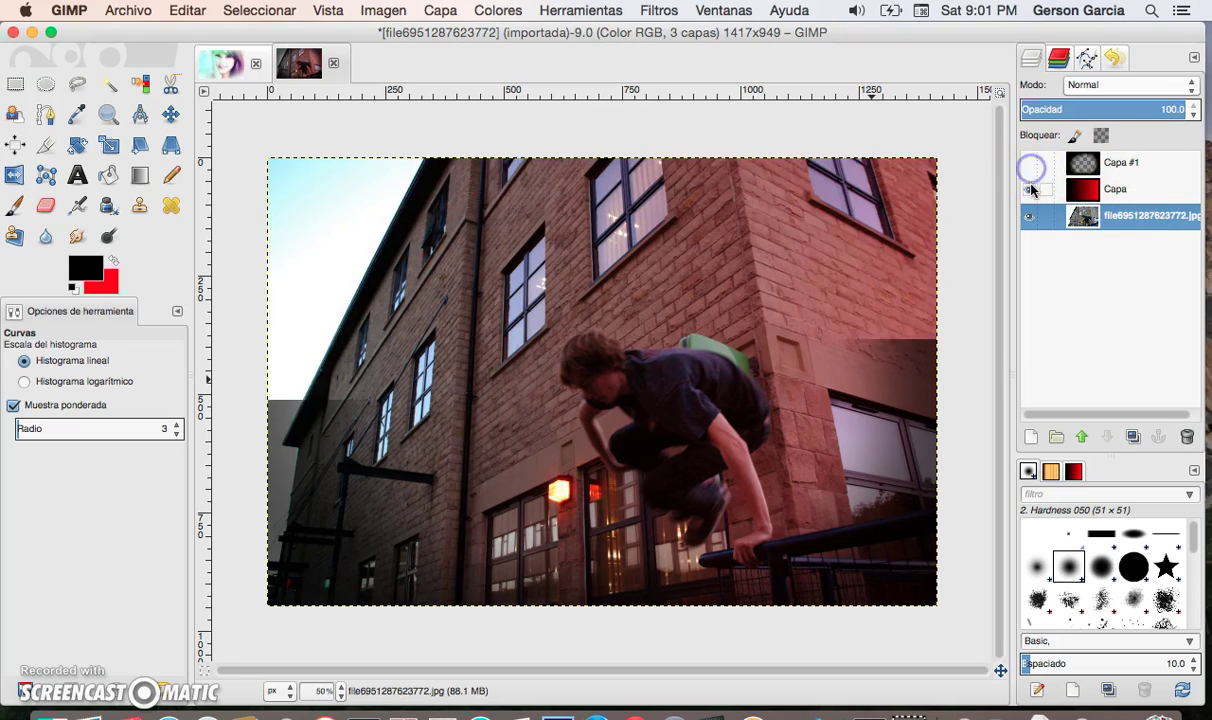
left_click(1030, 189)
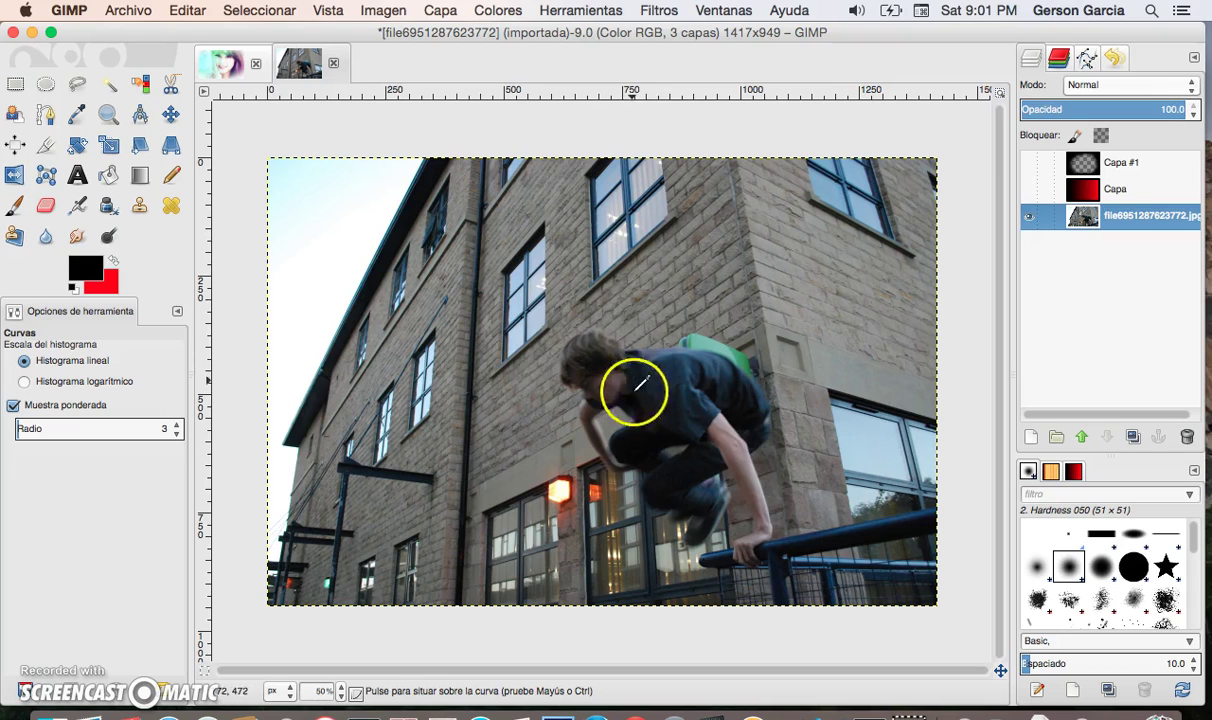
left_click(1030, 189)
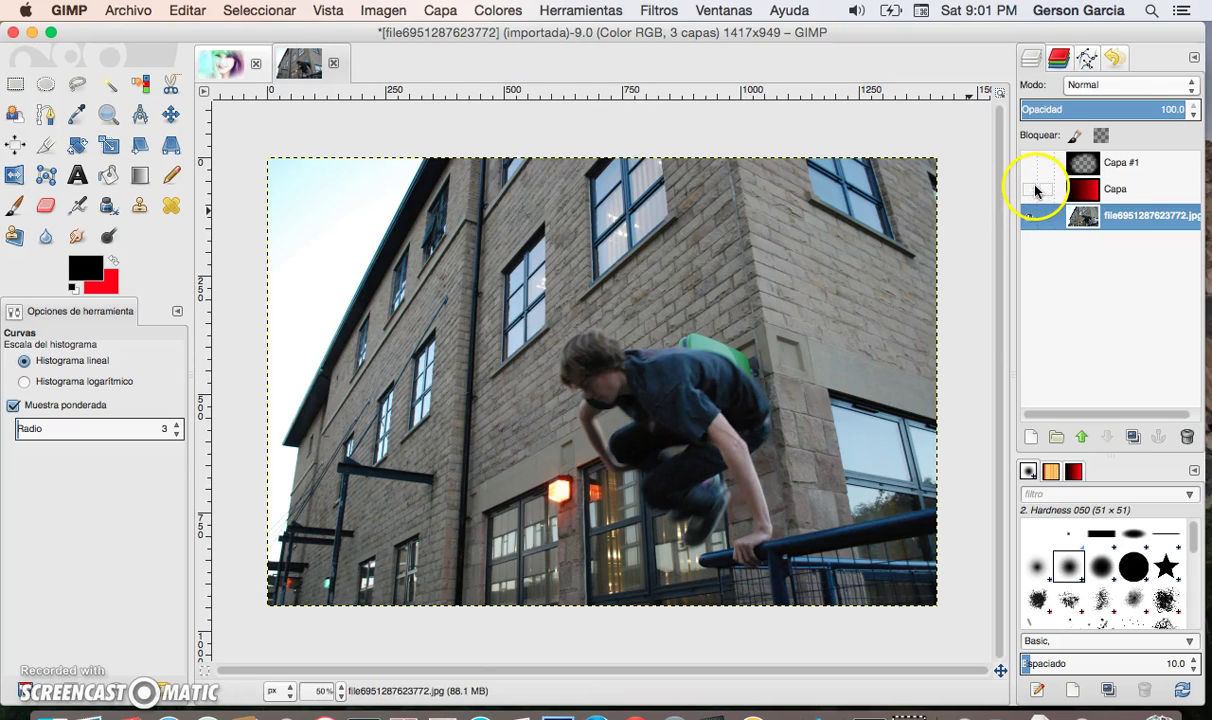
left_click(1030, 163)
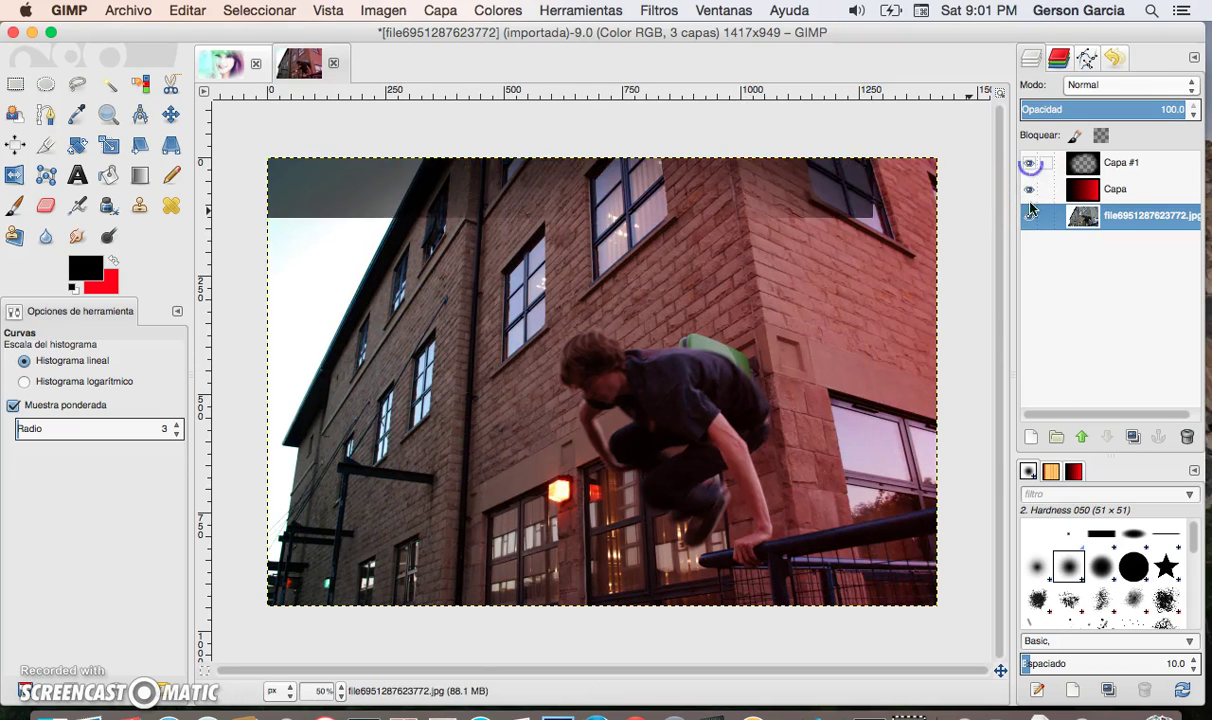
left_click(1028, 438)
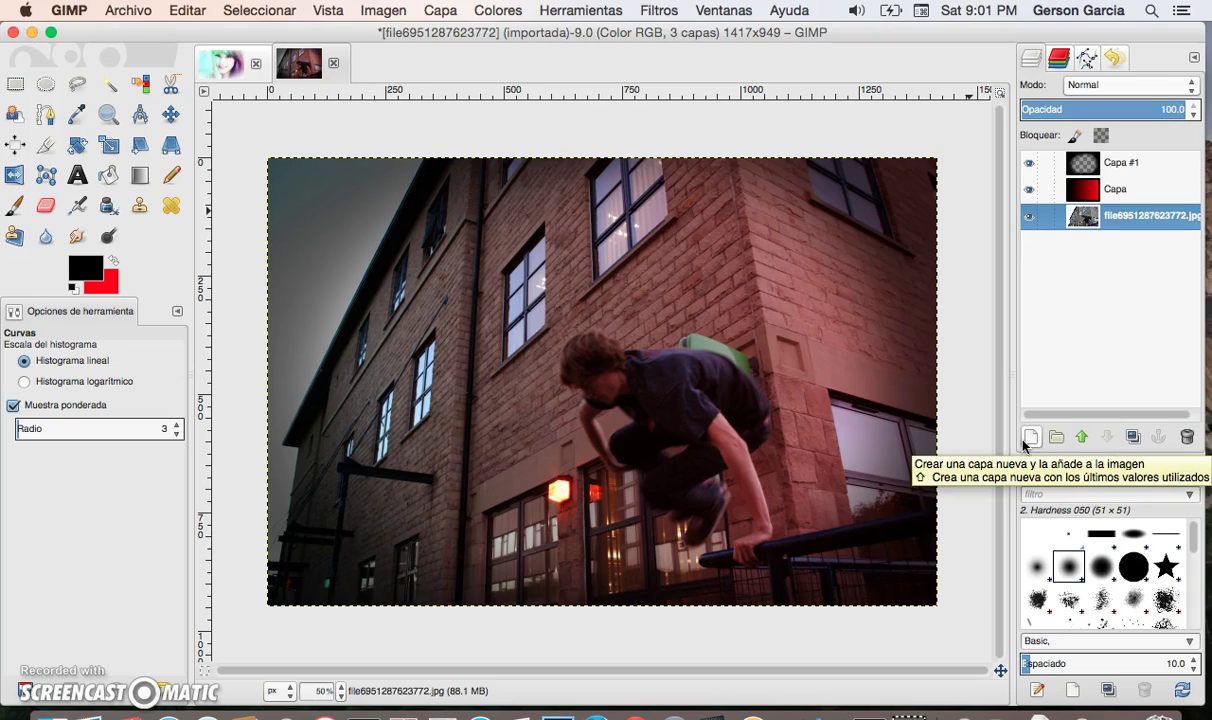
left_click(1092, 214)
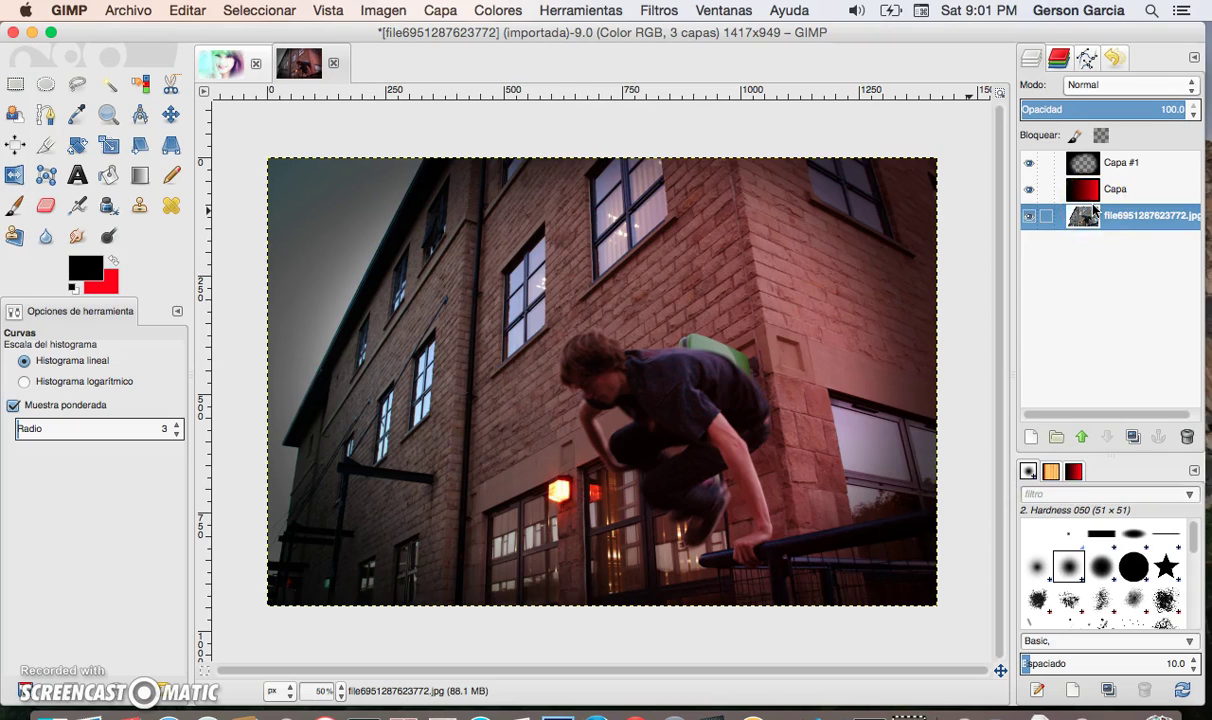